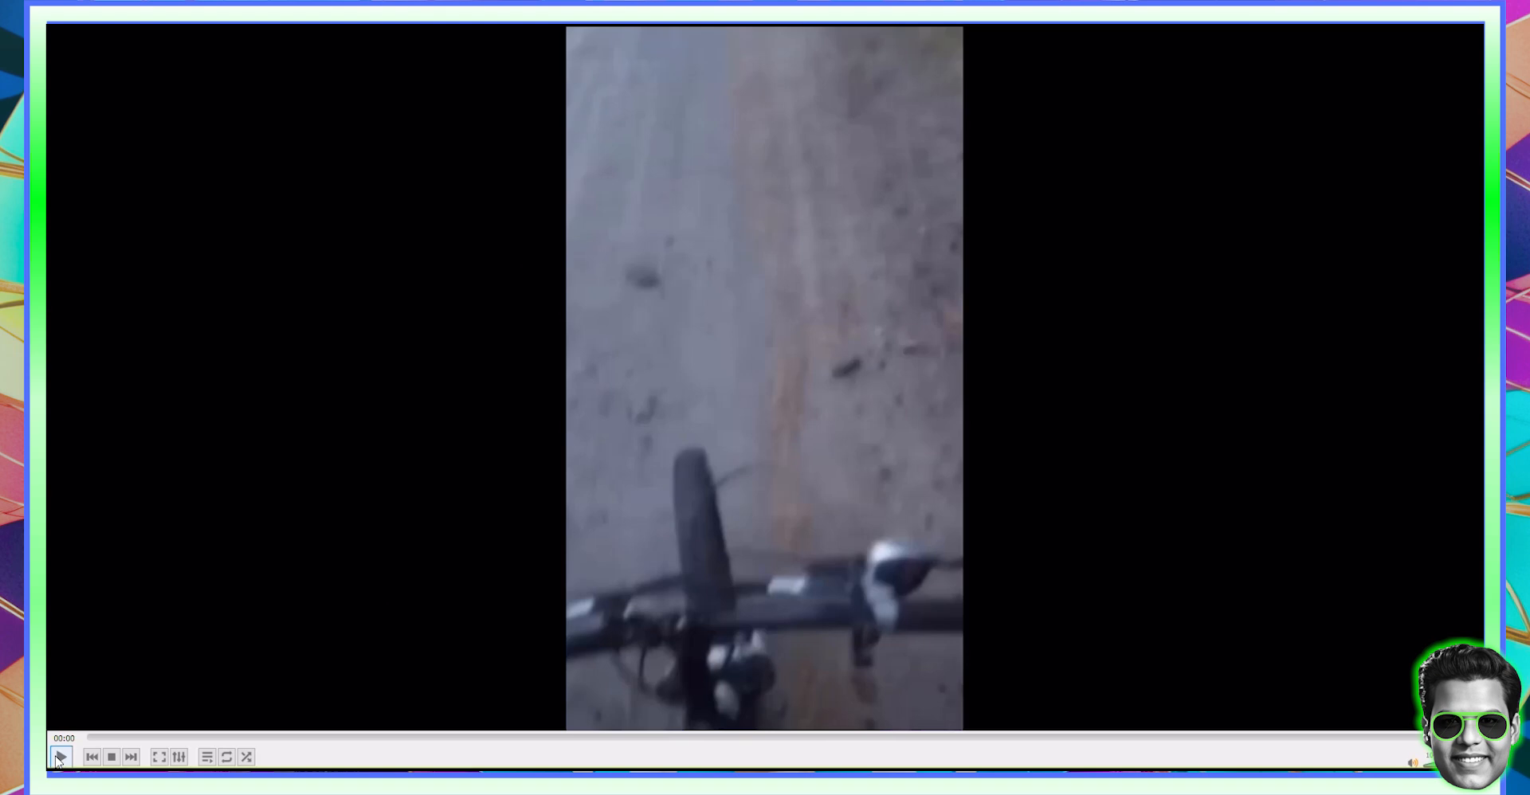
Play back the finished example short to review it
{"action": "left_click", "coordinate": [59, 757]}
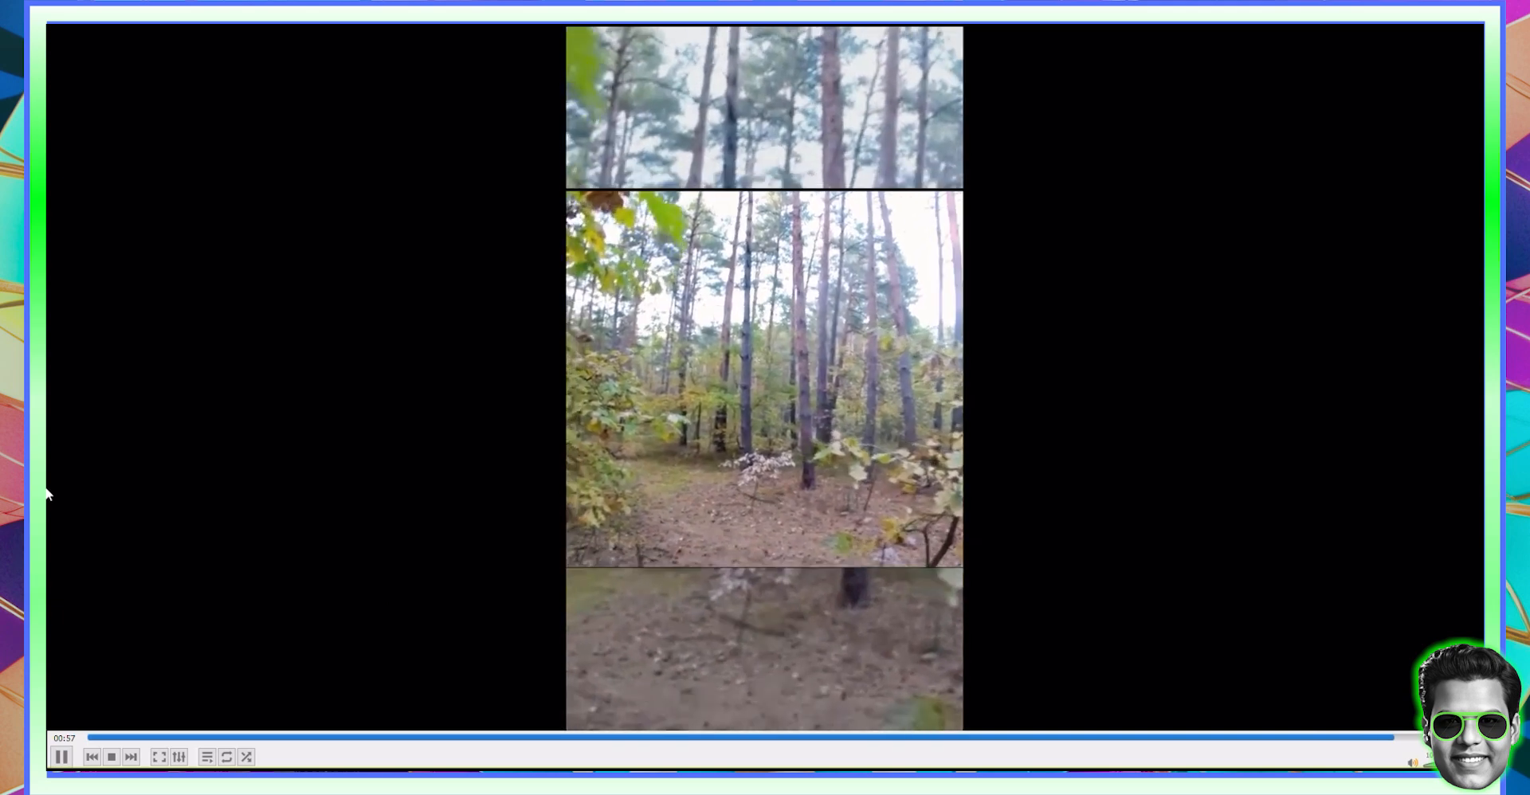
{"action": "key", "text": "space"}
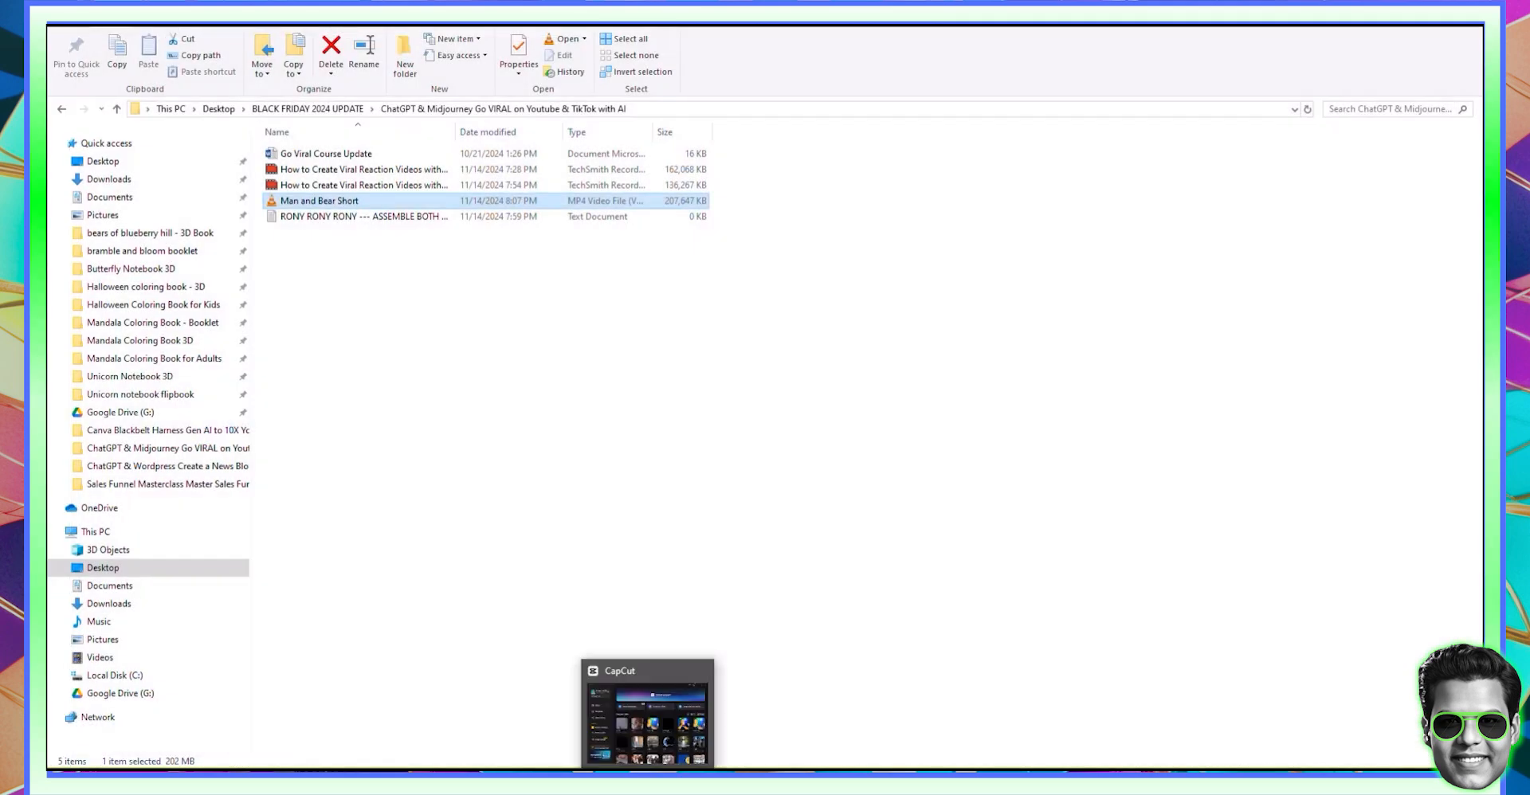
Switch to CapCut and create a new project
{"action": "left_click", "coordinate": [658, 728]}
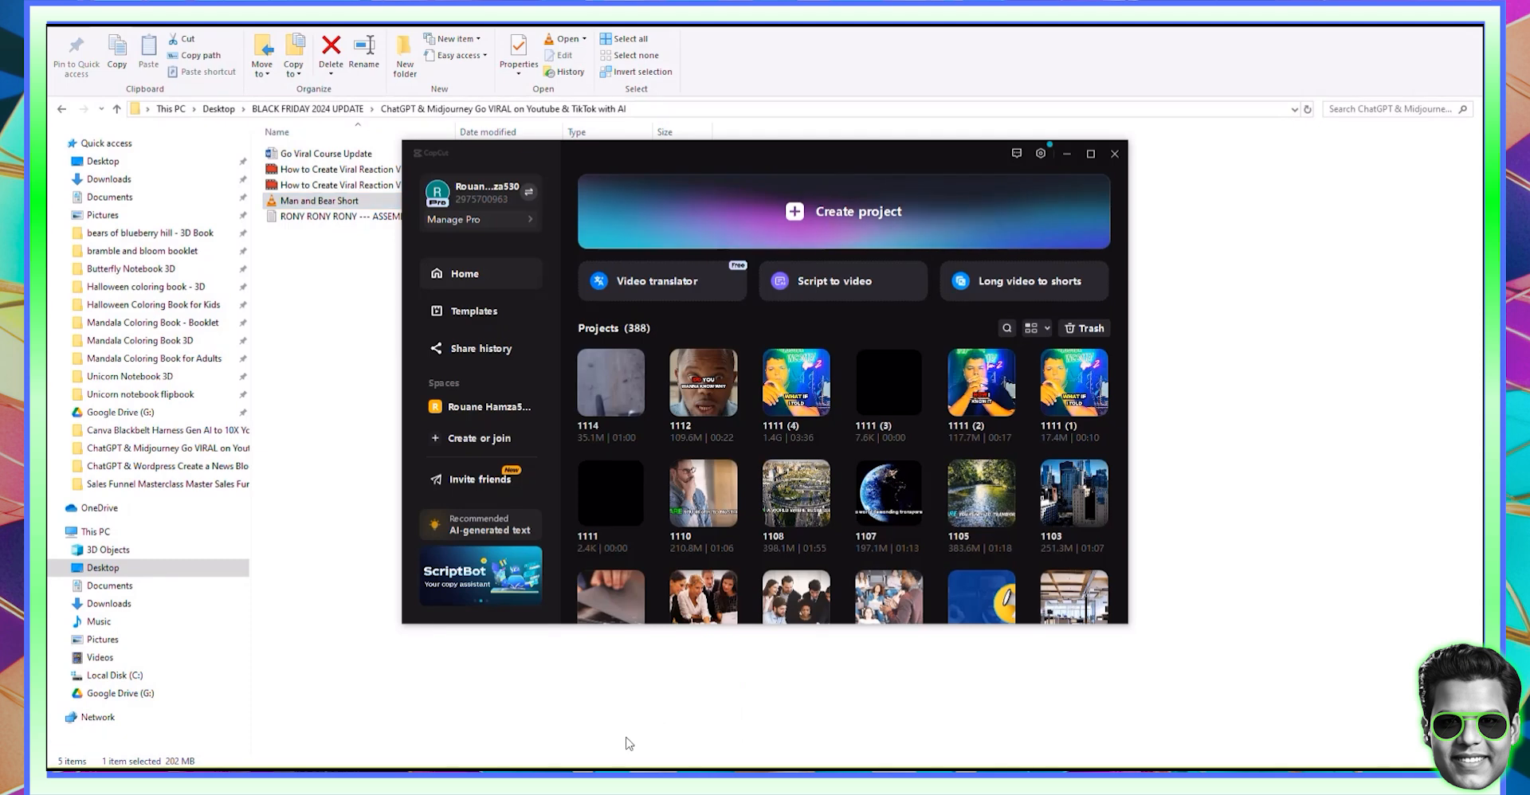
{"action": "left_click", "coordinate": [772, 223]}
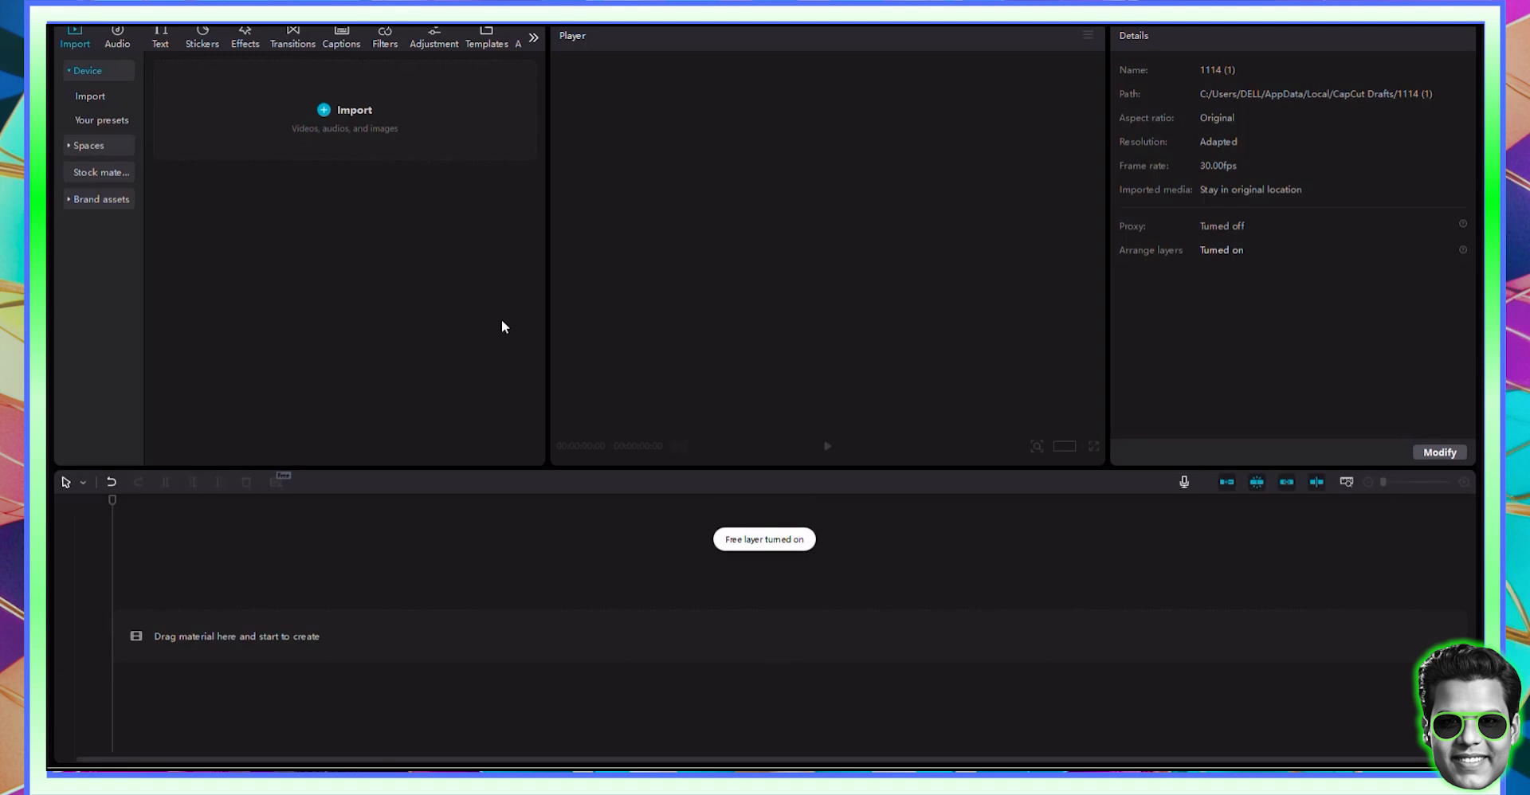
Import the COBRA DRINKING WATER video from its folder in Downloads and place it at the start of the timeline
{"action": "left_click", "coordinate": [300, 114]}
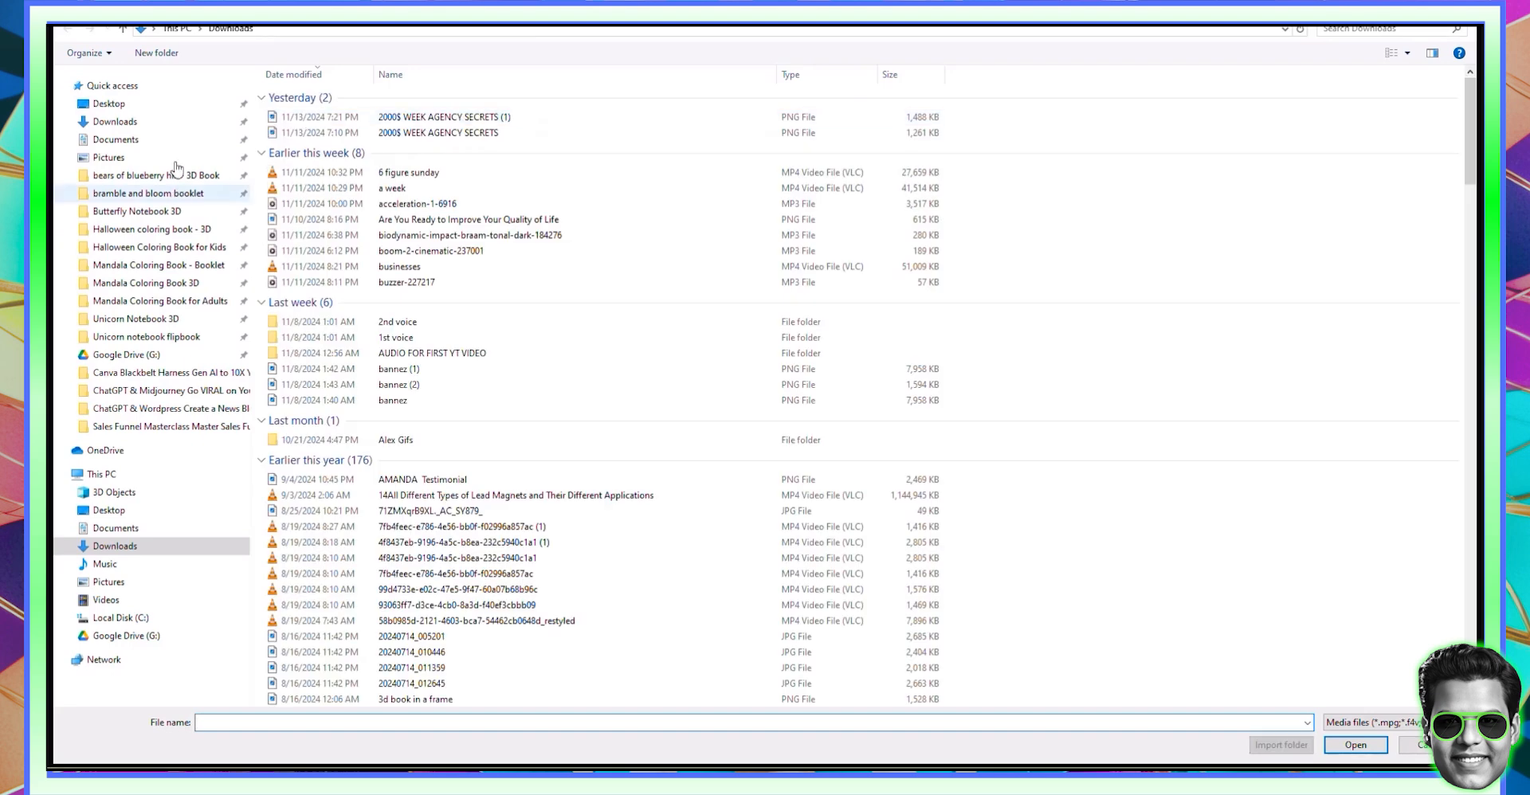
{"action": "left_click", "coordinate": [137, 122]}
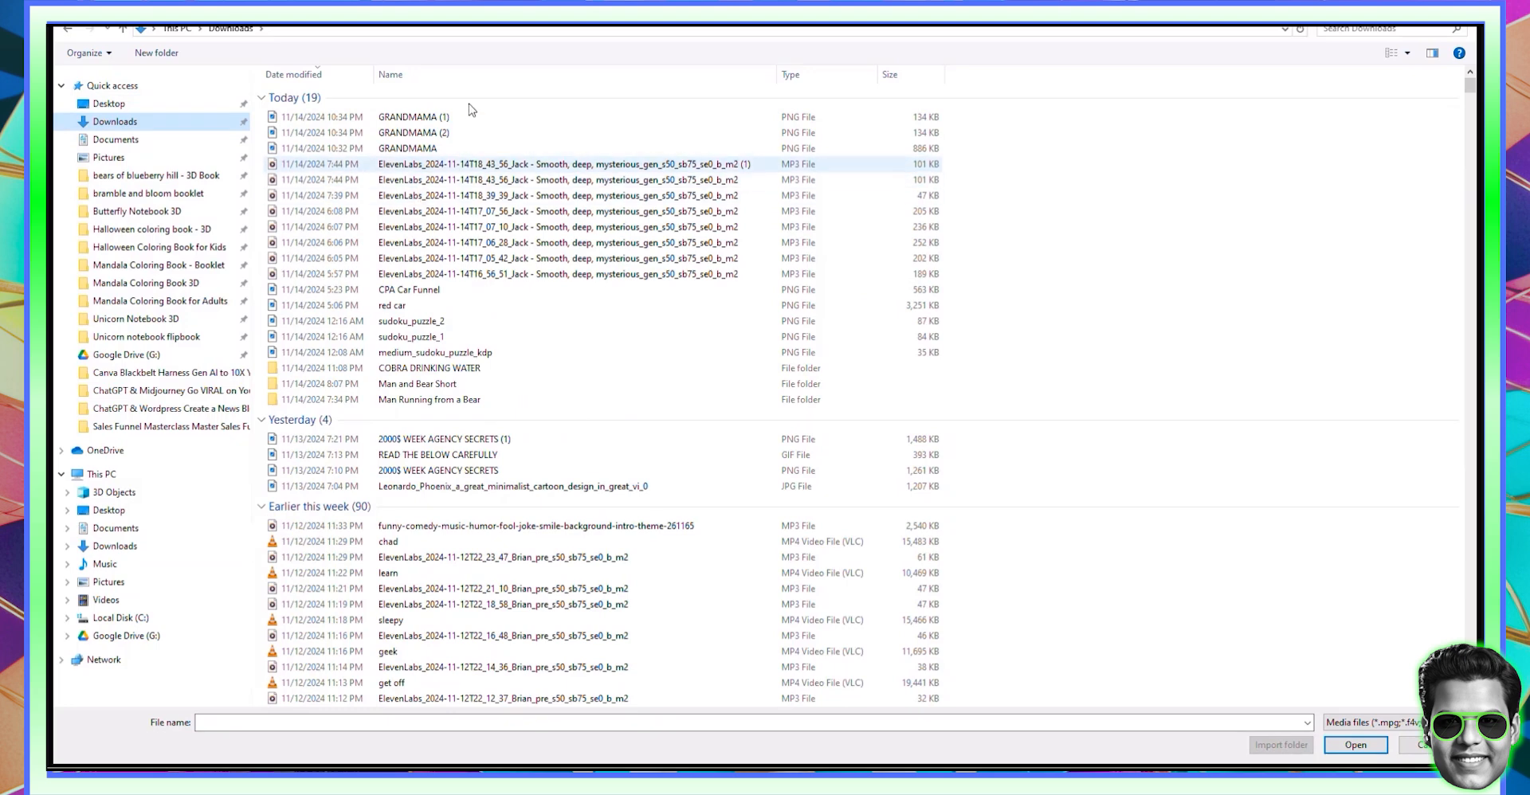
{"action": "double_click", "coordinate": [444, 370]}
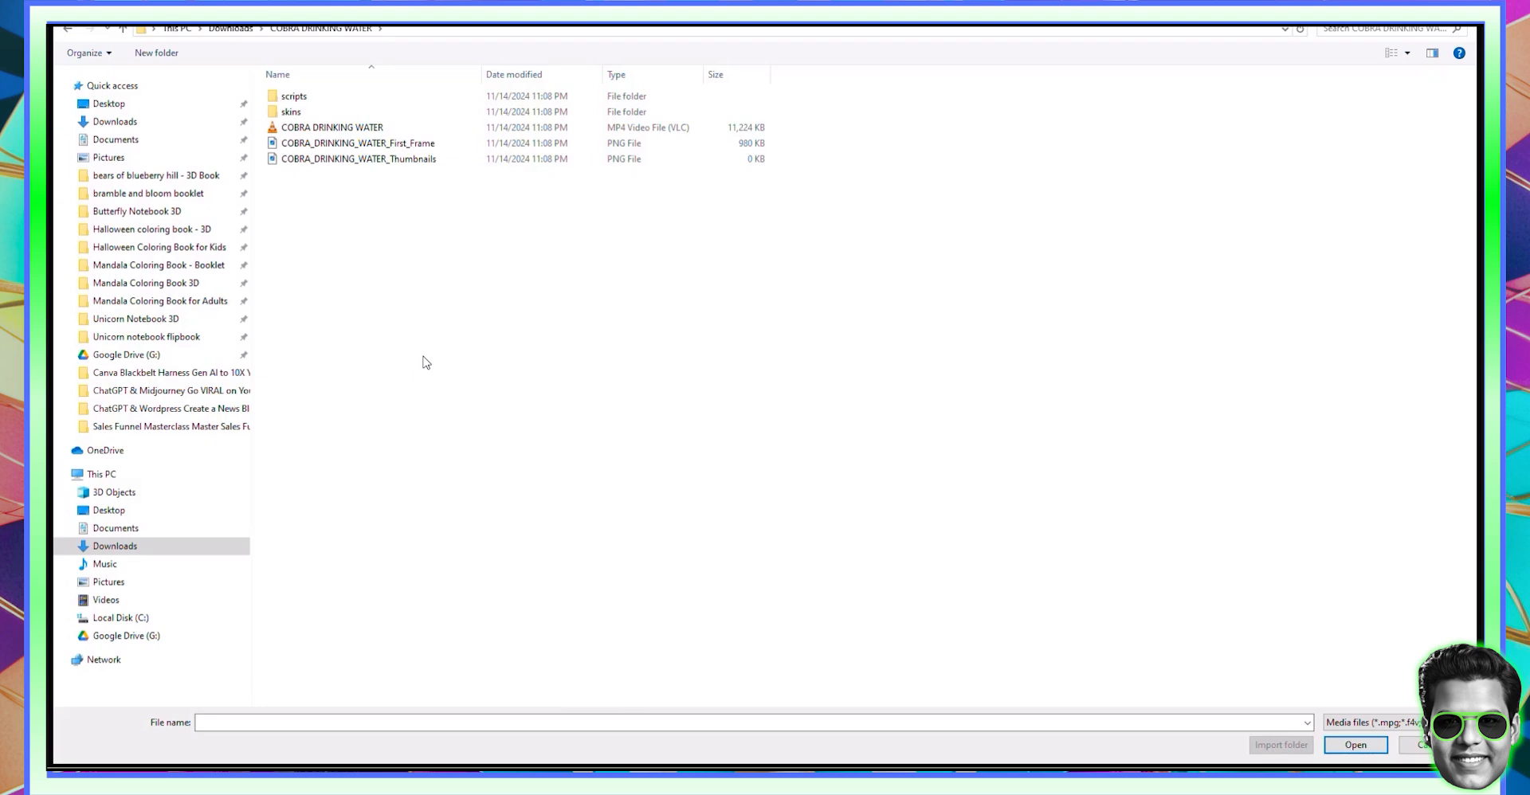
{"action": "double_click", "coordinate": [342, 127]}
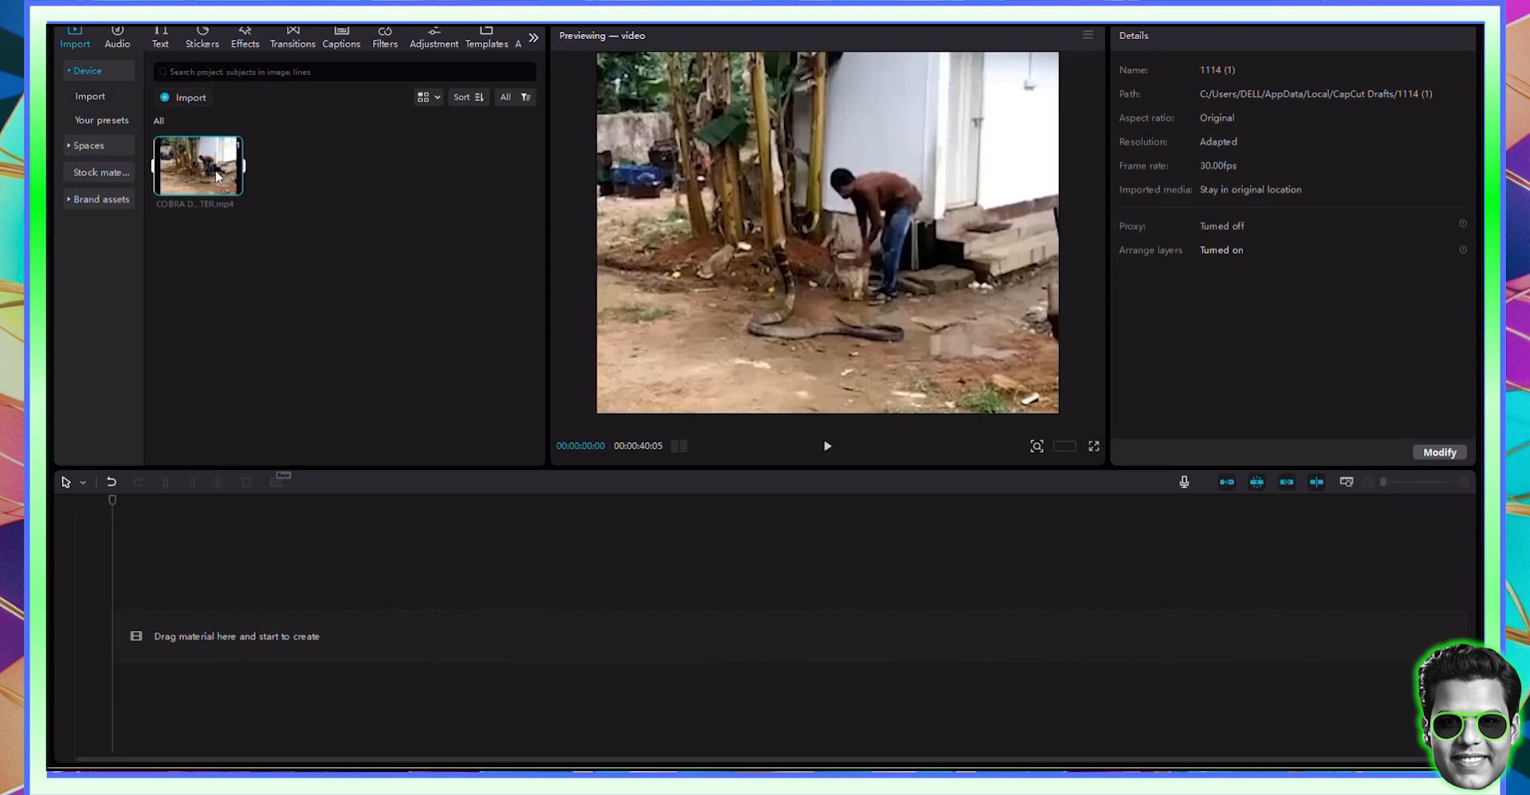
{"action": "left_click", "coordinate": [207, 605]}
{"action": "left_click_drag", "start_coordinate": [207, 606], "coordinate": [187, 634]}
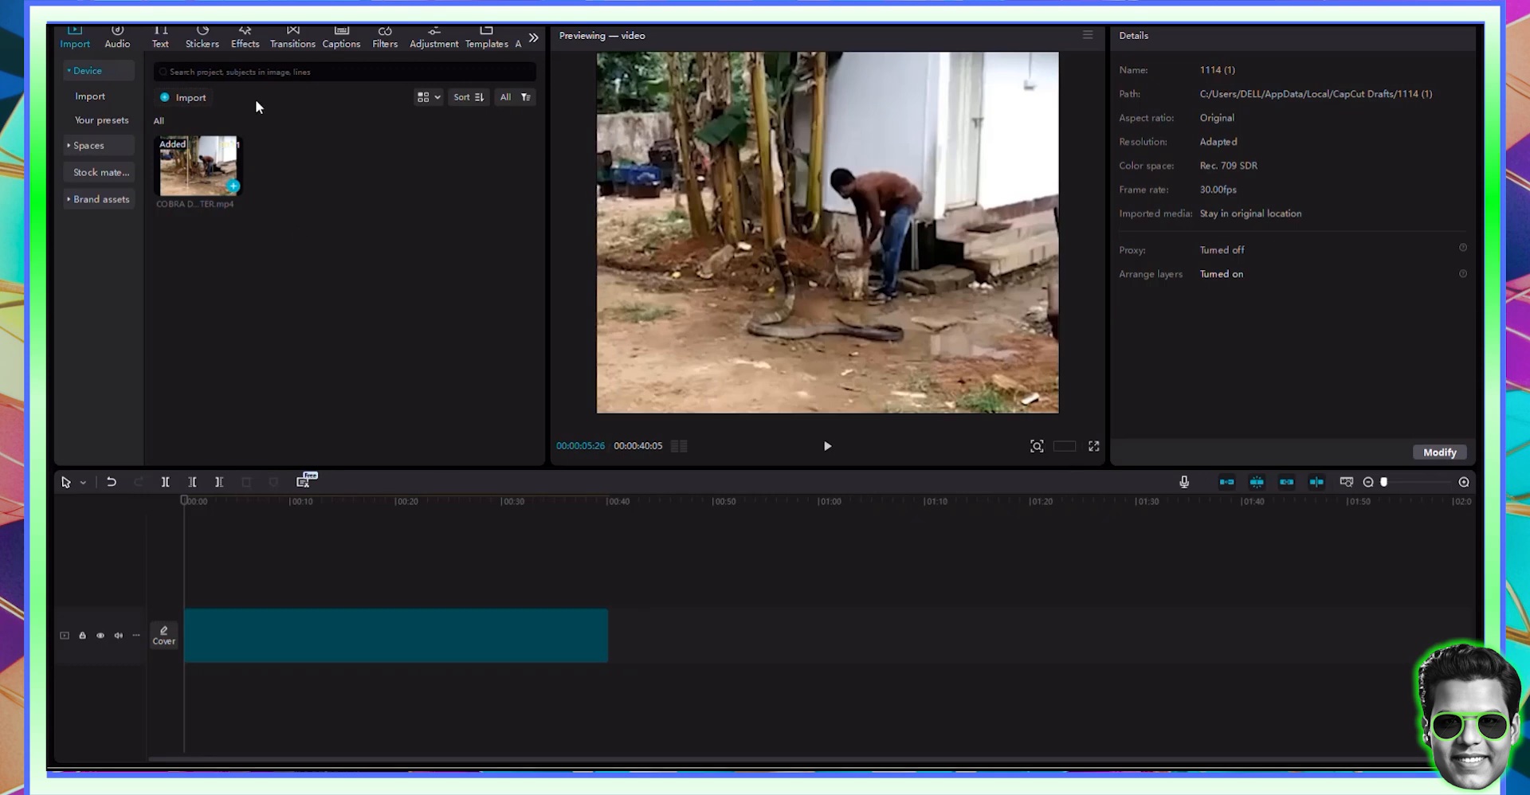
Switch to the browser and open elevenlabs.io/speech-synthesis in a new tab
{"action": "key", "text": "alt+Tab"}
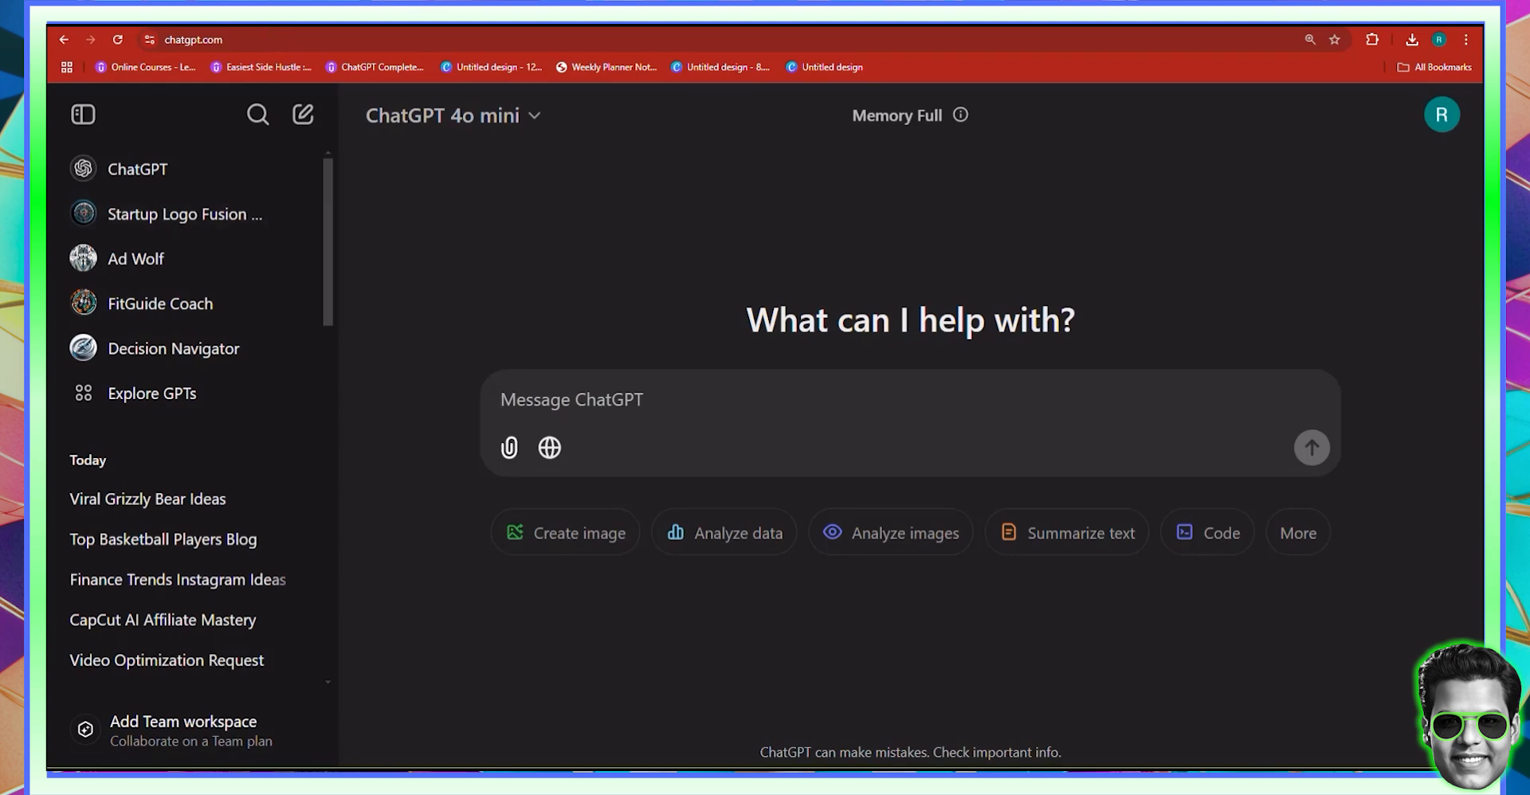
{"action": "key", "text": "ctrl+t"}
{"action": "type", "text": "elevenlabs.io/speech-synthesis"}
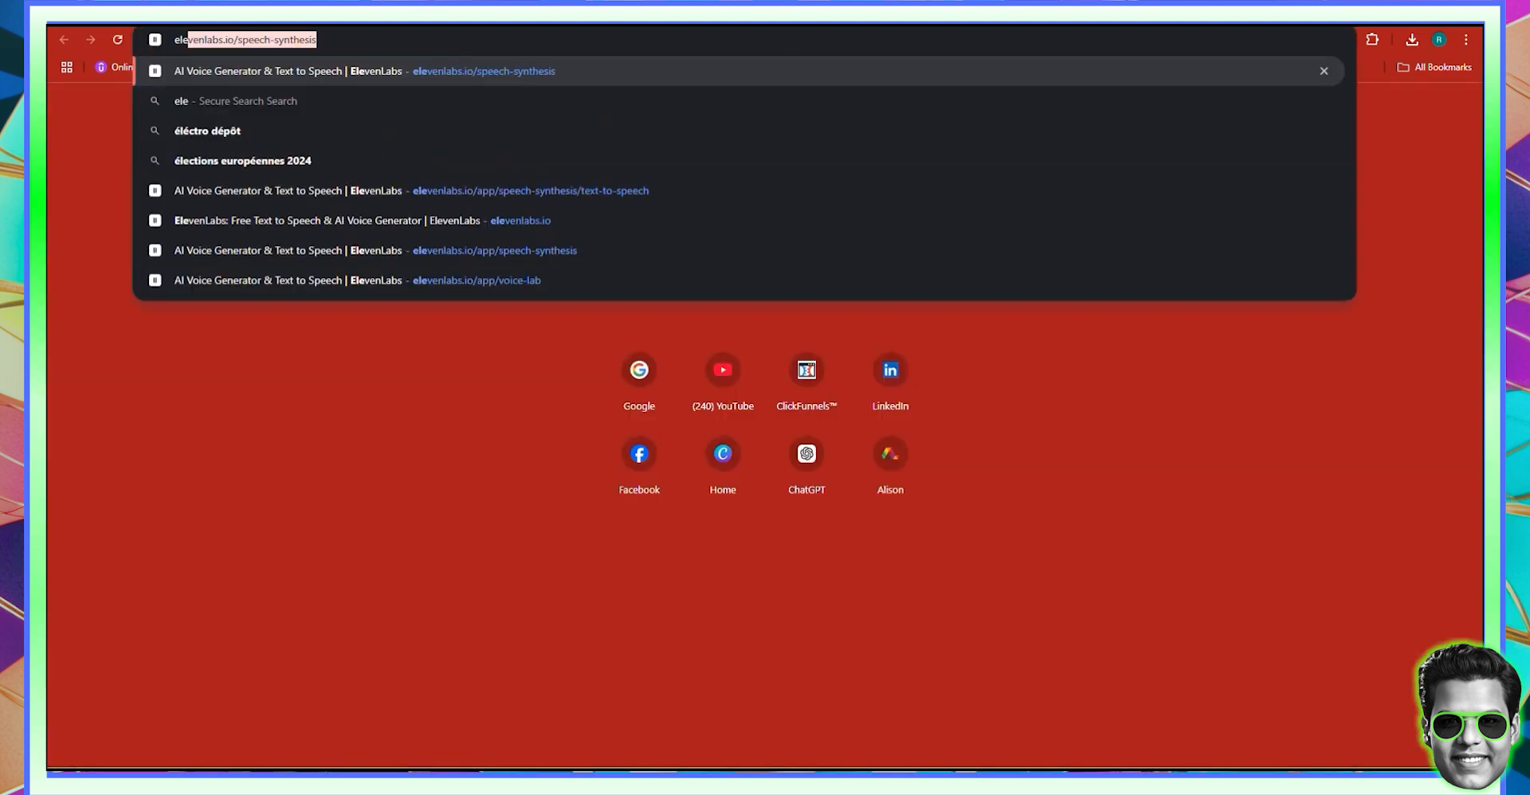
{"action": "key", "text": "Return"}
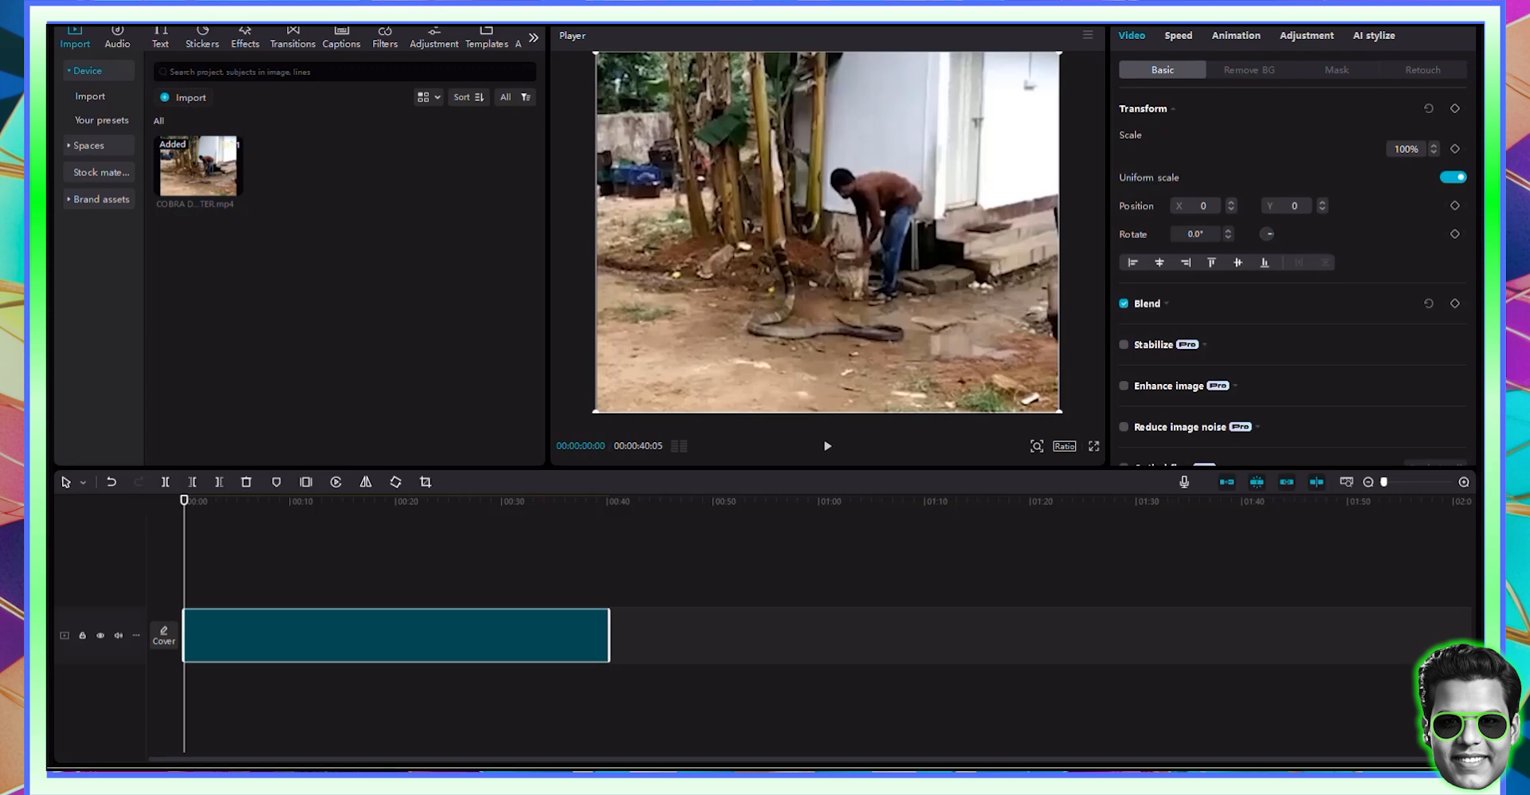
Set the video's canvas aspect ratio to 9:16
{"action": "left_click", "coordinate": [1065, 447]}
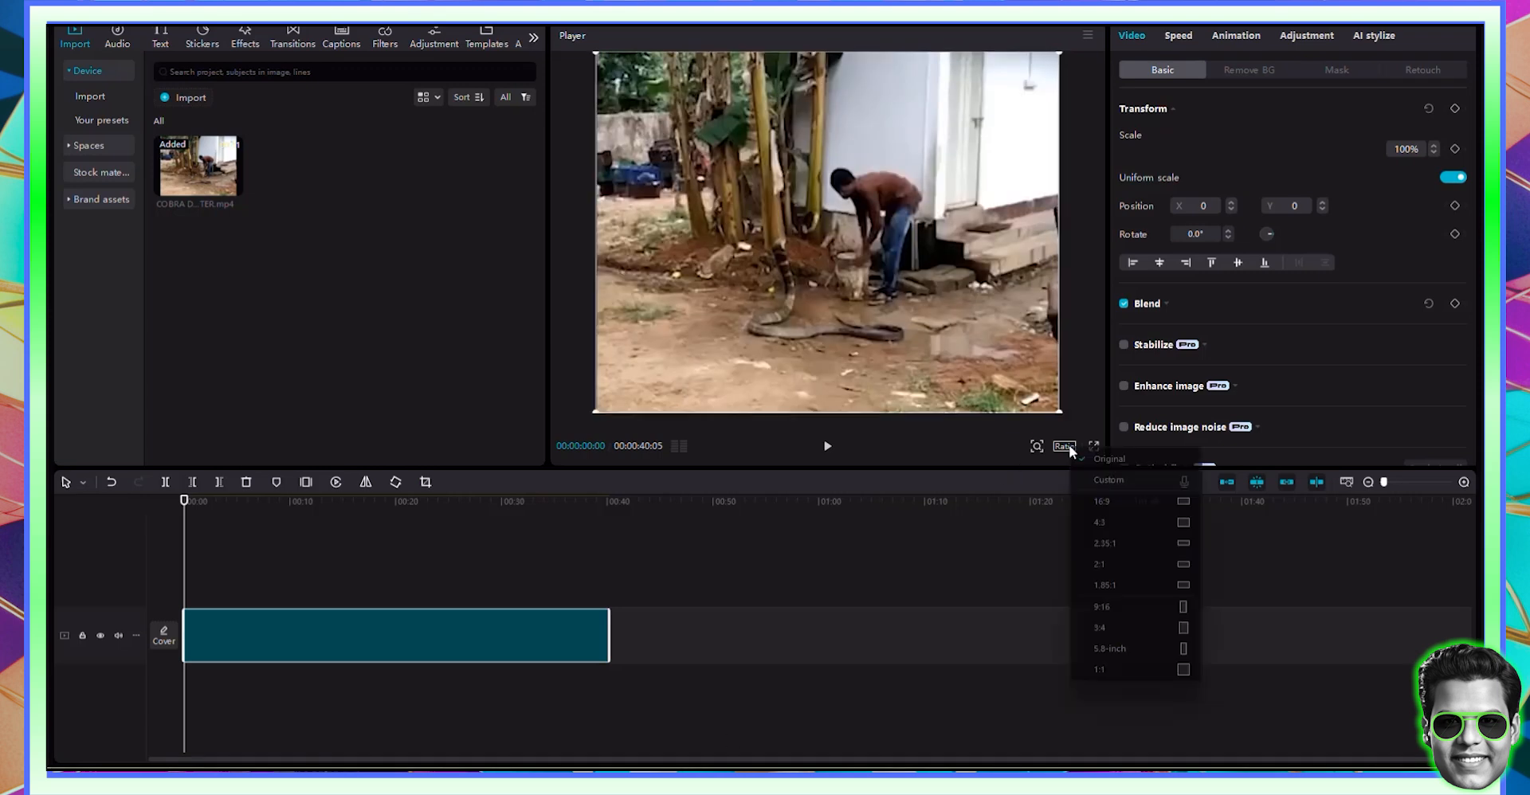
{"action": "left_click", "coordinate": [1108, 606]}
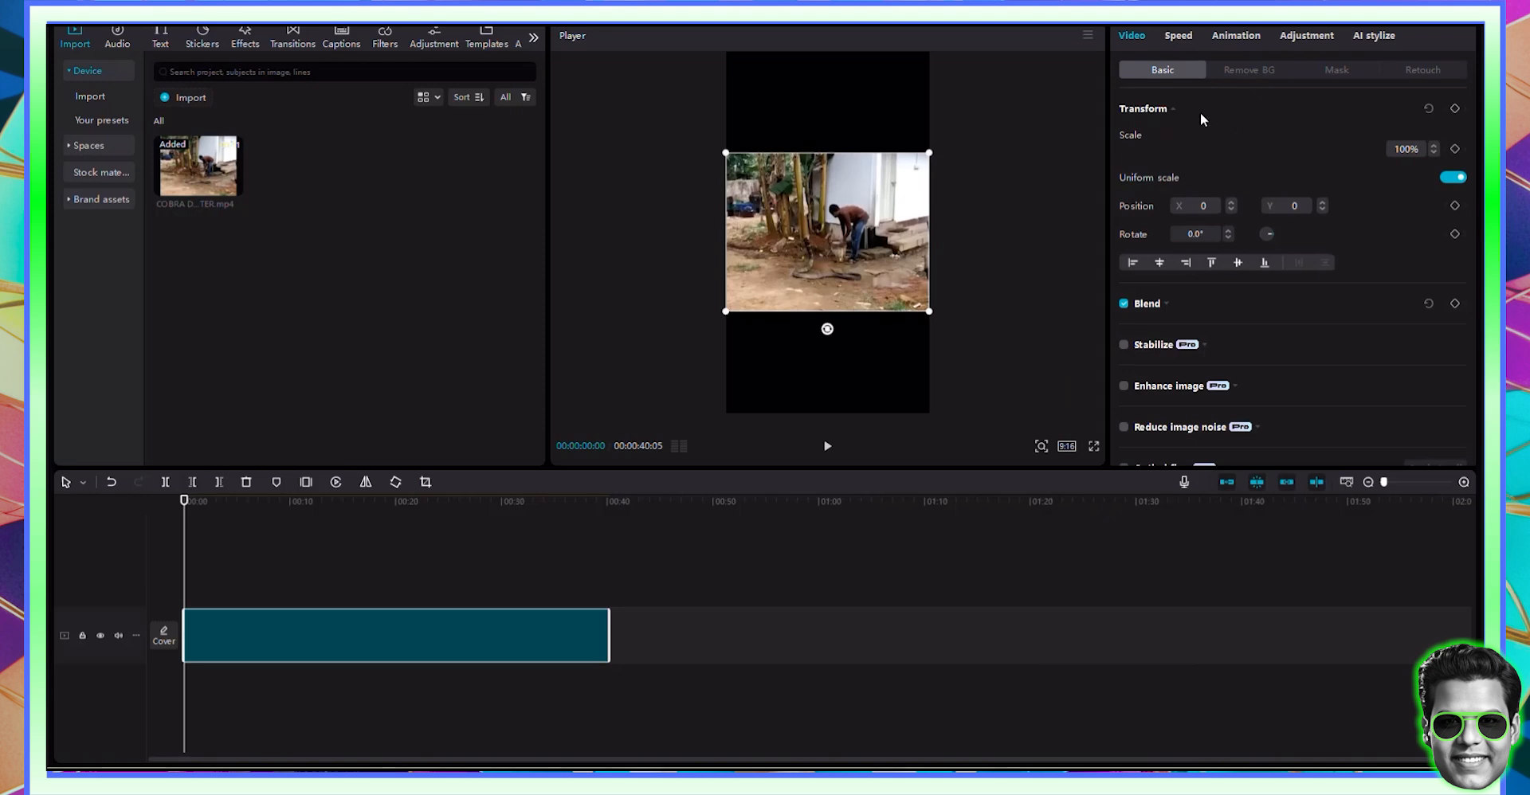
{"action": "left_click", "coordinate": [1172, 111]}
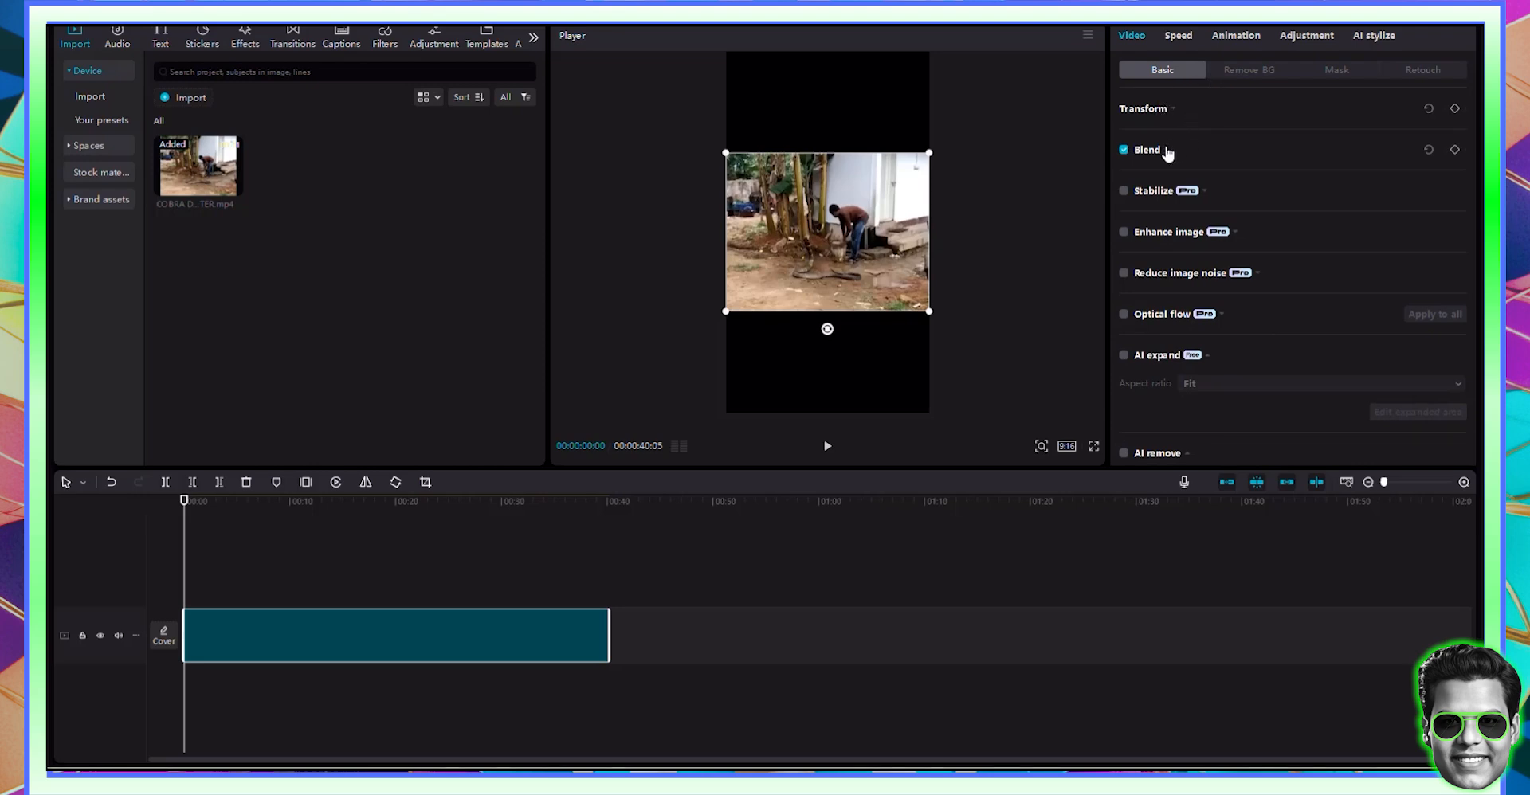
{"action": "left_click", "coordinate": [1156, 110]}
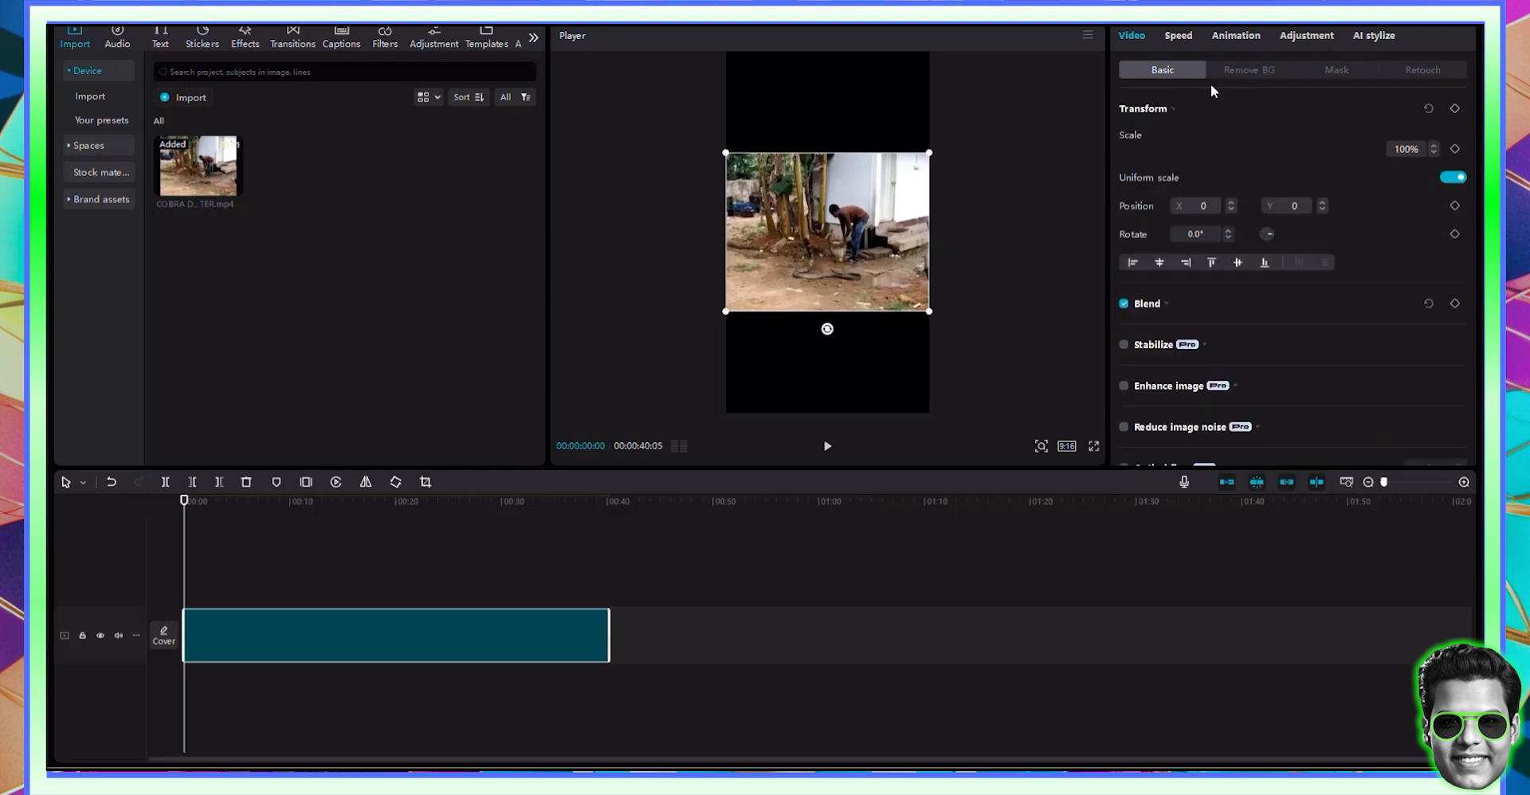
Enlarge the cobra clip to 227% to fill the vertical frame and shift it sideways to X position 179
{"action": "left_click_drag", "start_coordinate": [930, 311], "coordinate": [1127, 439]}
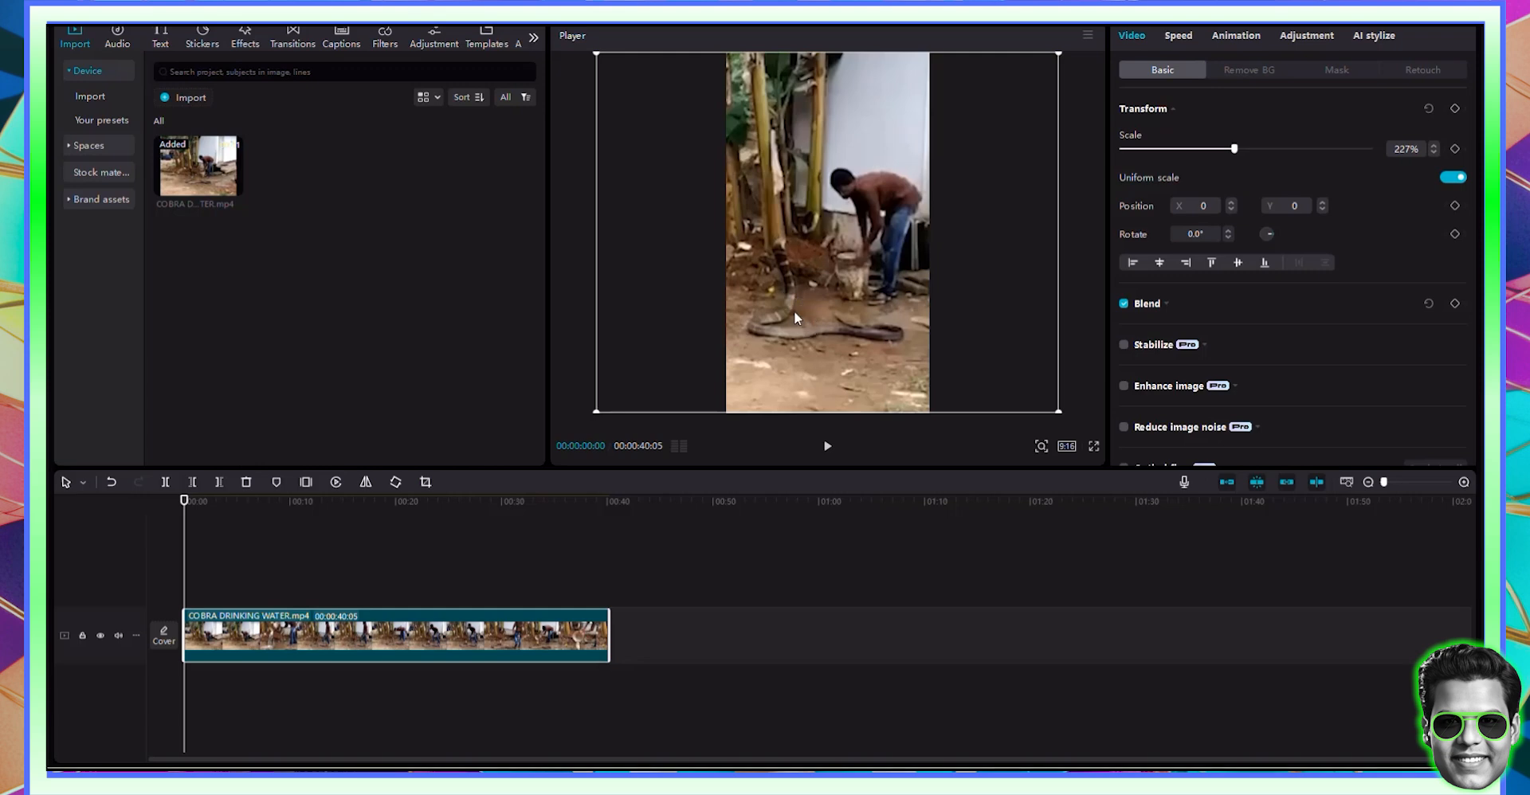
{"action": "left_click_drag", "start_coordinate": [794, 311], "coordinate": [811, 309]}
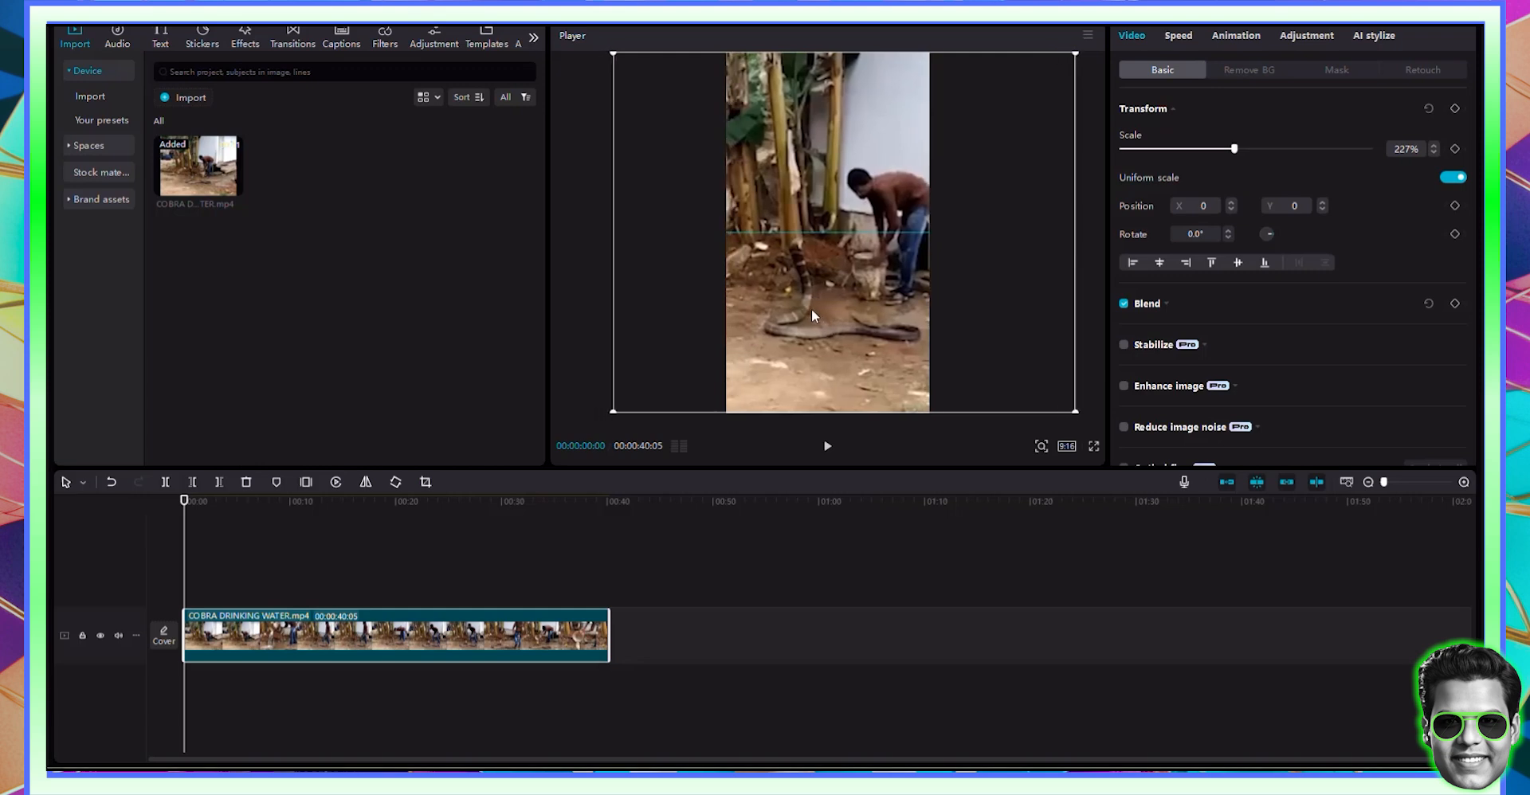
{"action": "left_click", "coordinate": [828, 449]}
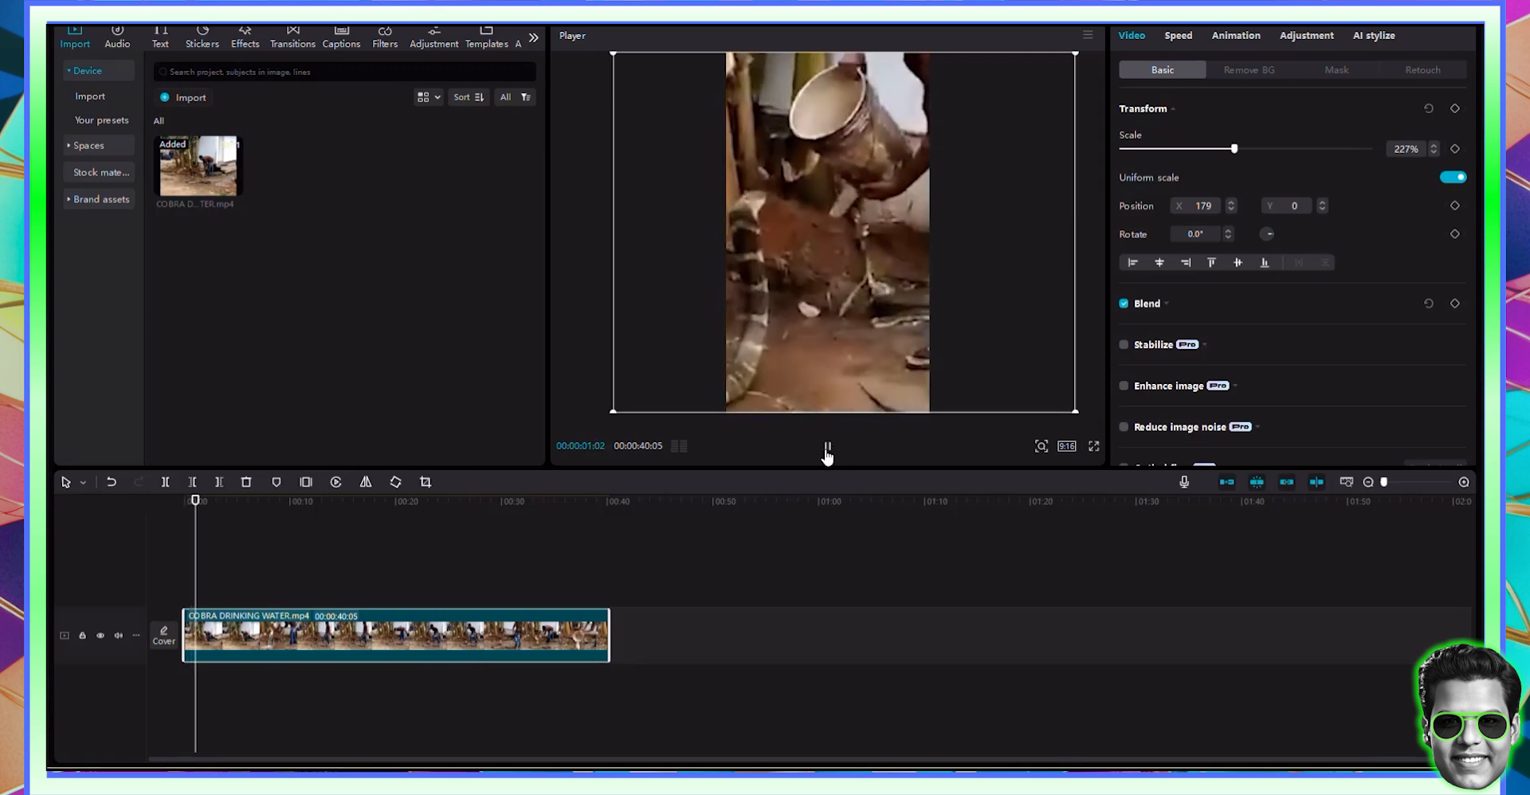
{"action": "left_click", "coordinate": [828, 449]}
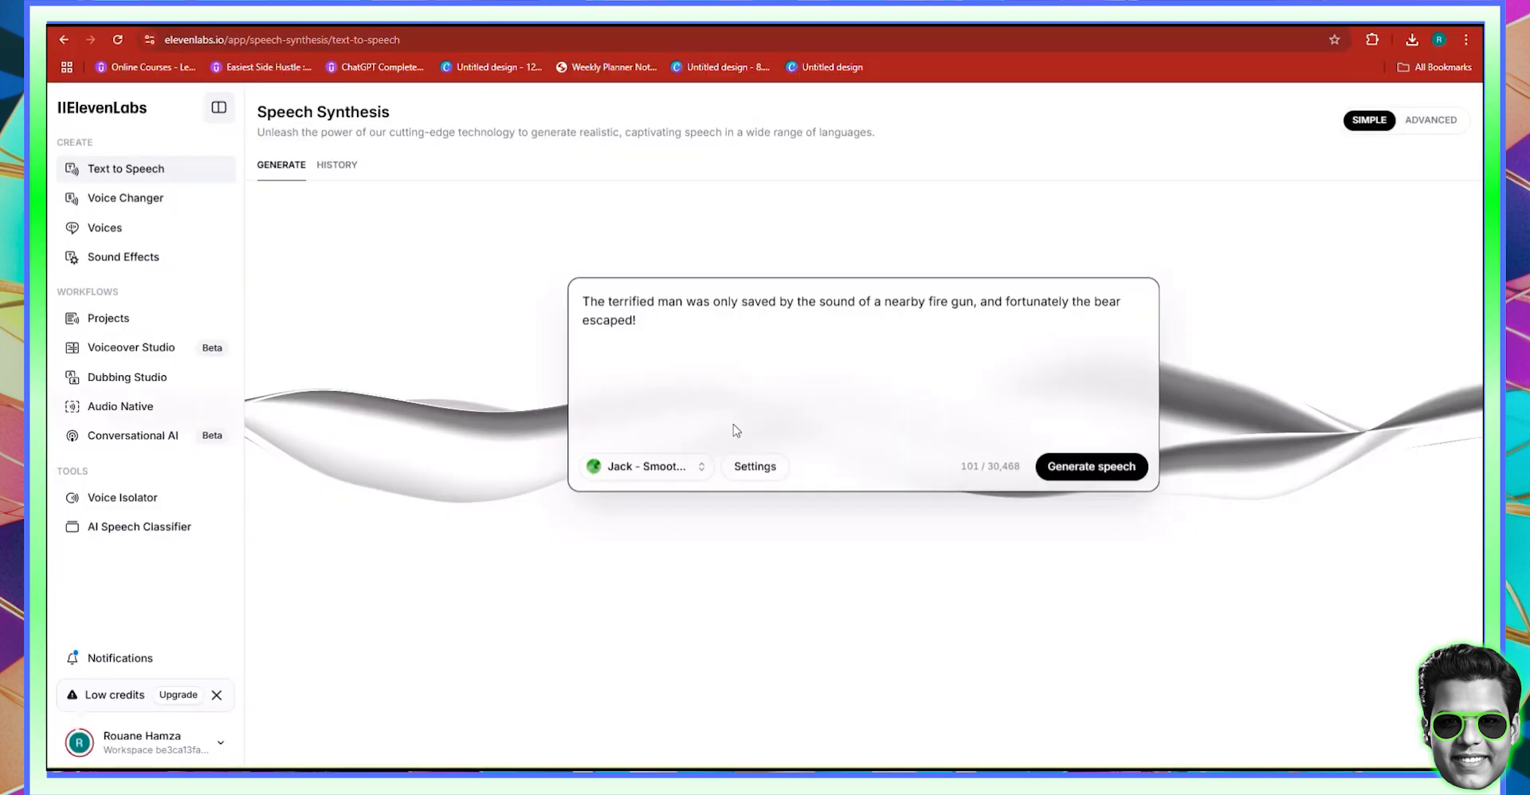
Replace the speech text with "Watch as the guy is giving a Bath to a King Cobra Snake, would you Believe it?" and generate the speech
{"action": "triple_click", "coordinate": [706, 304]}
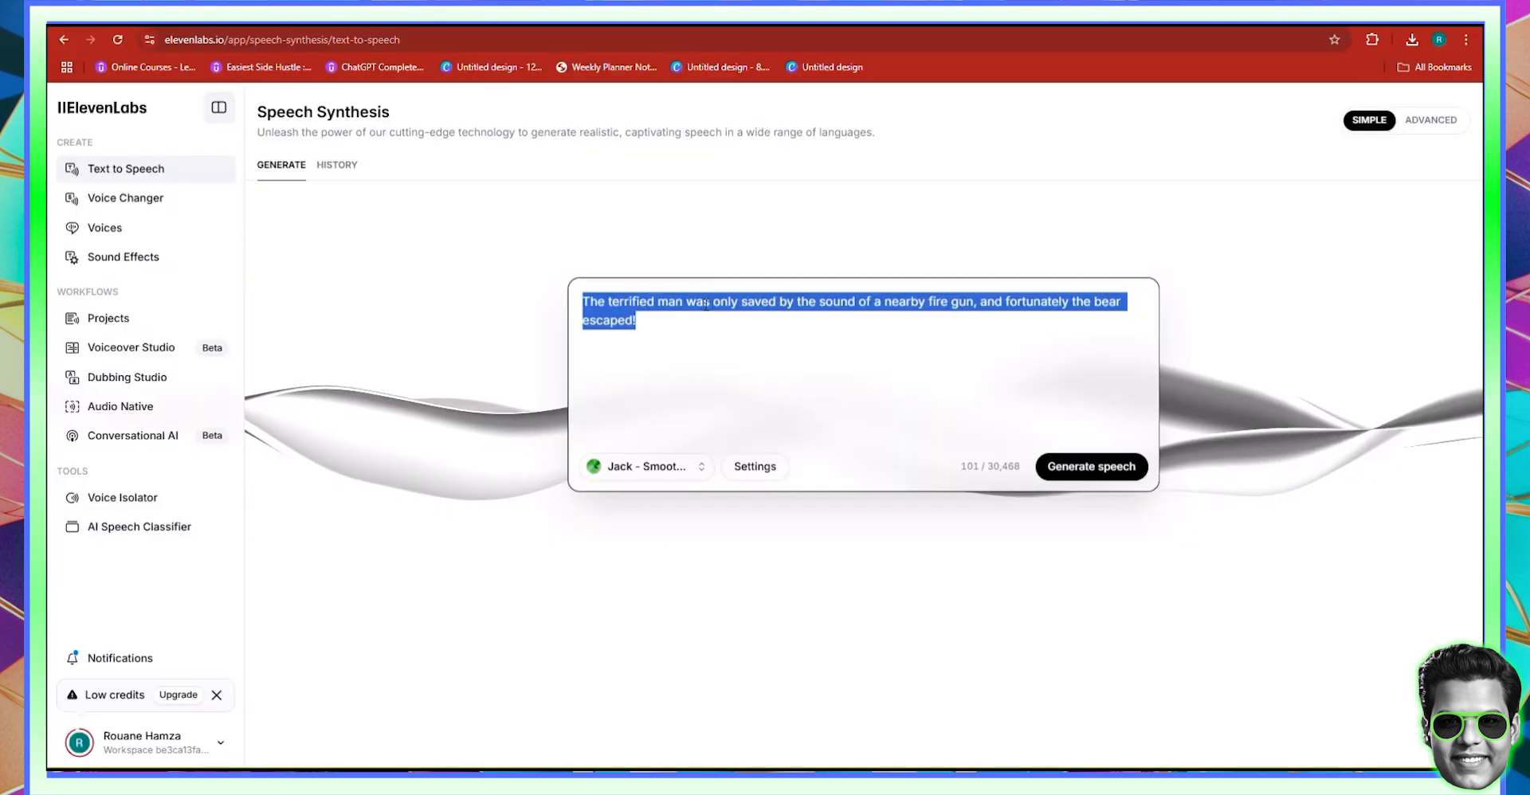
{"action": "type", "text": "Wat"}
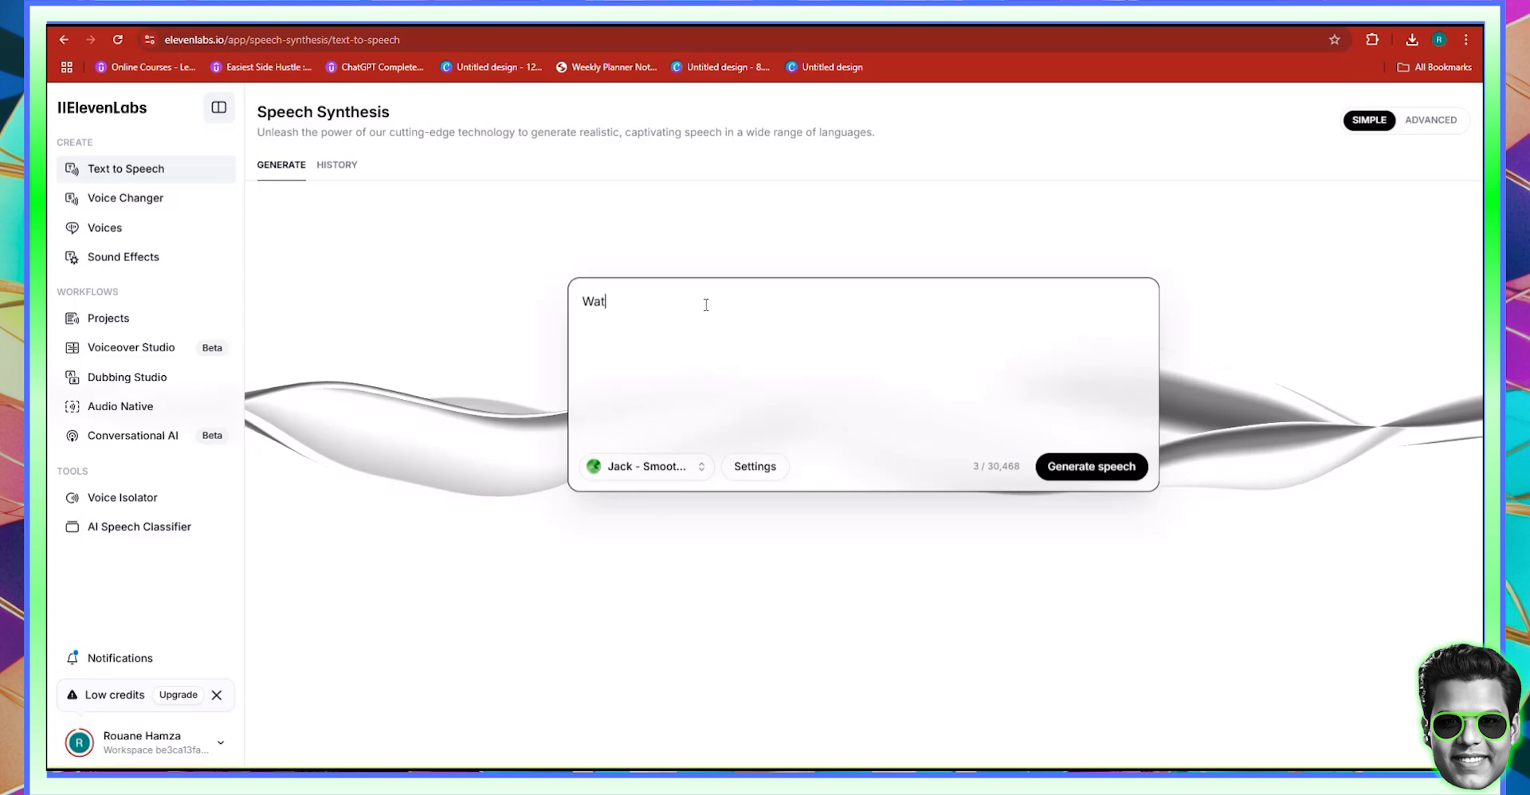
{"action": "type", "text": "ch as the guy"}
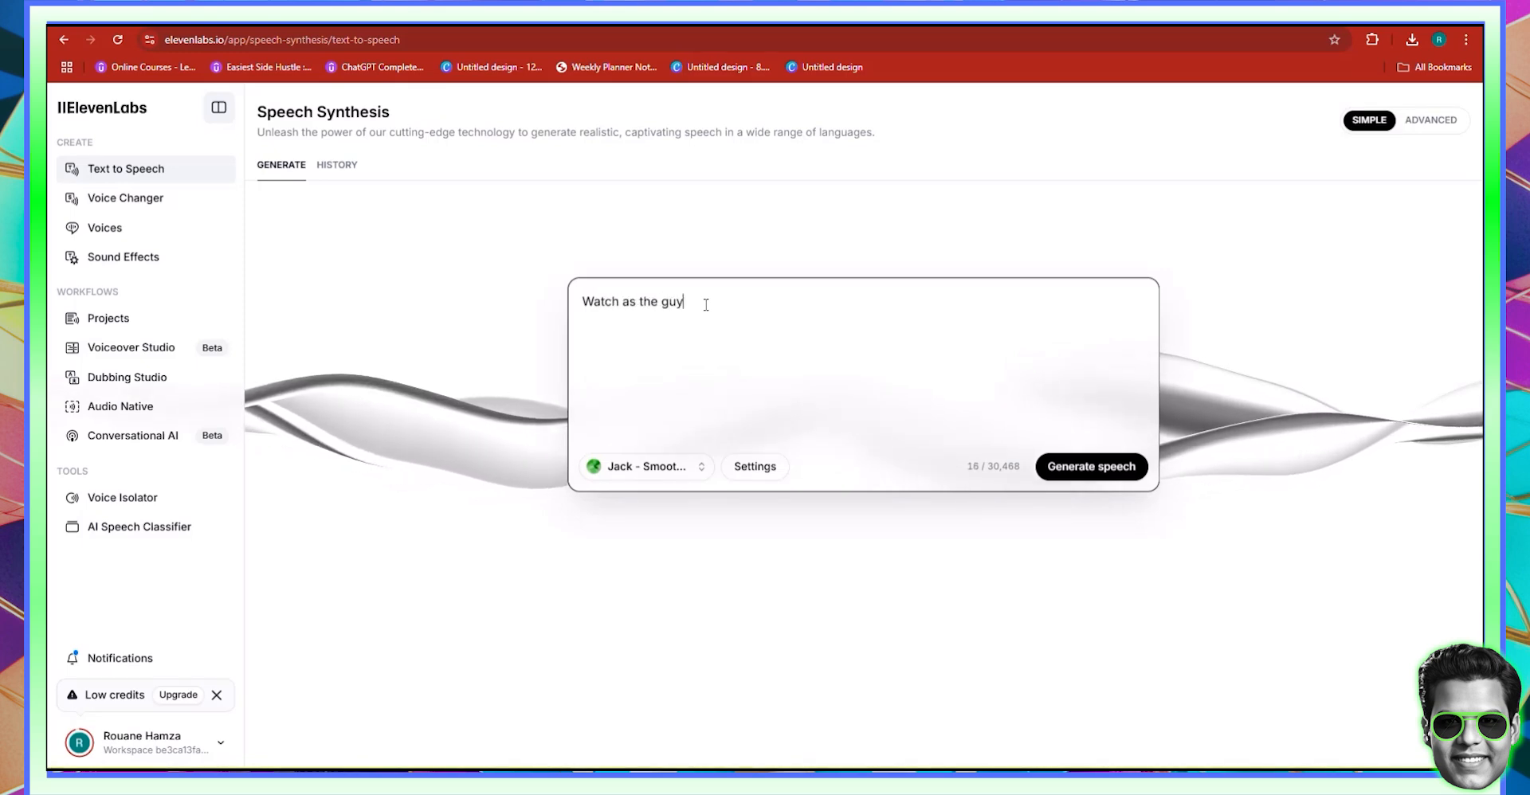
{"action": "type", "text": " is giving a Ba"}
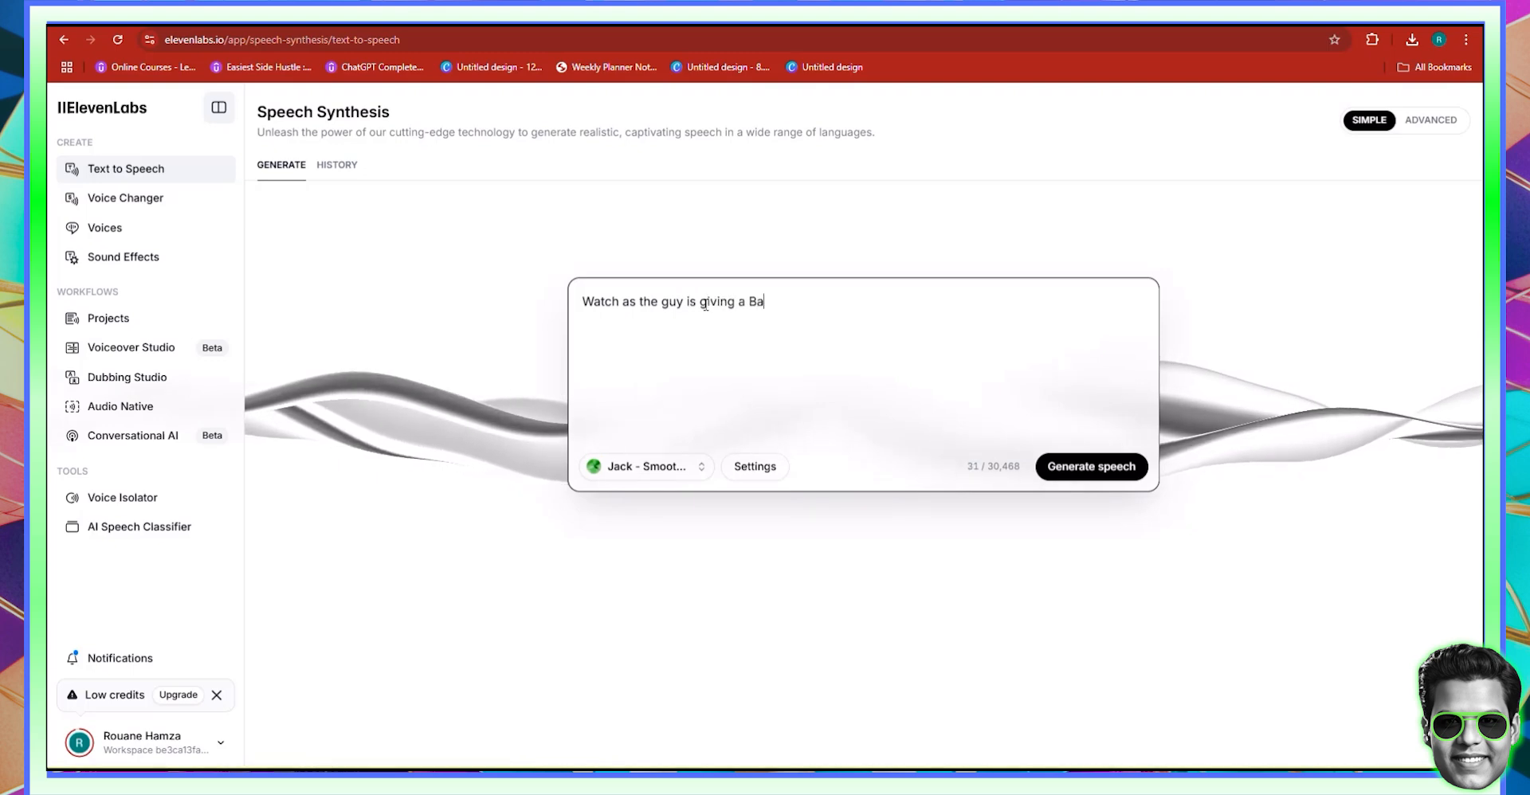
{"action": "type", "text": "th to a King Cobra Snake,"}
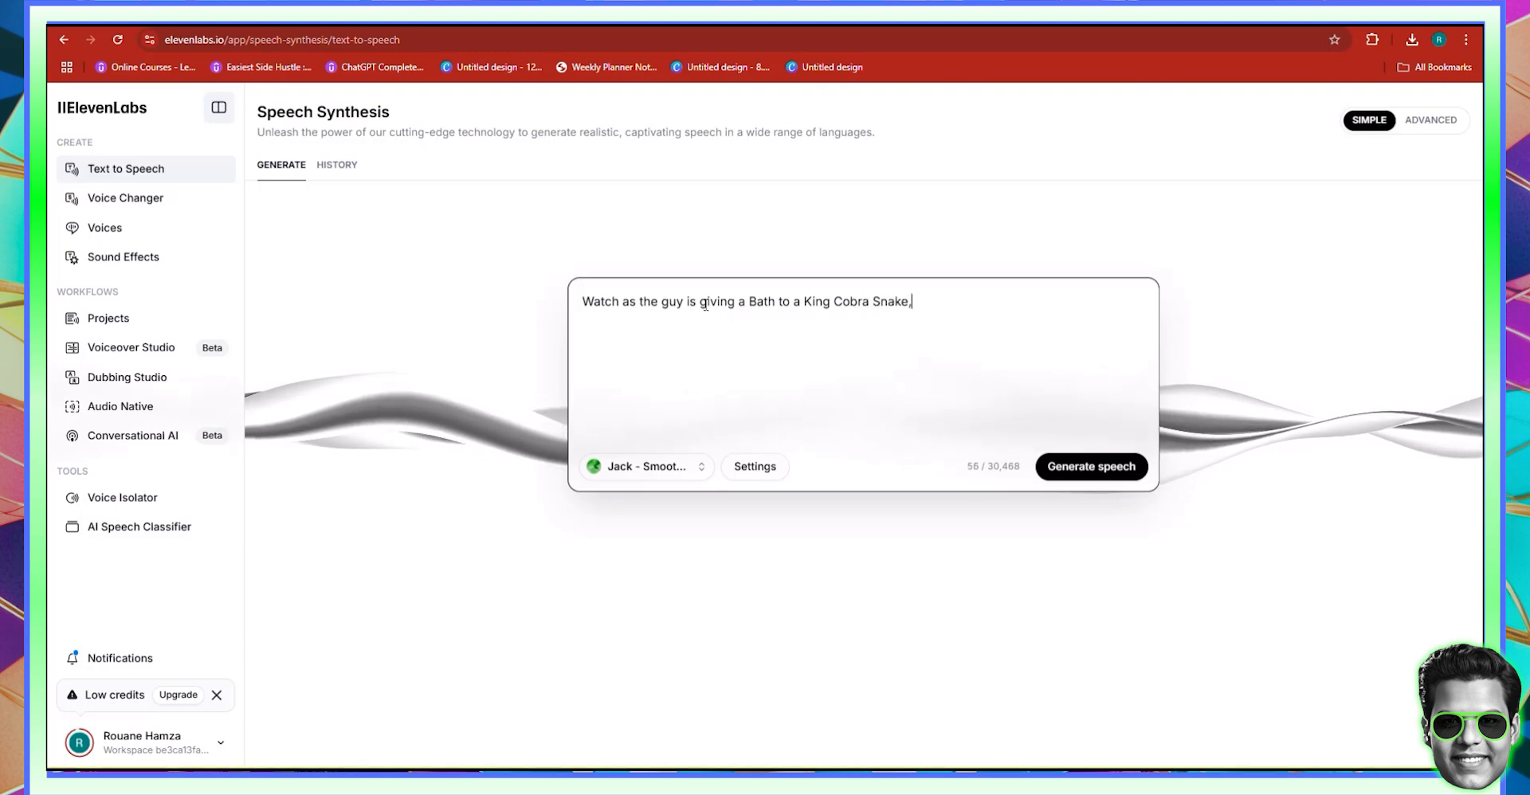
{"action": "type", "text": "ld you "}
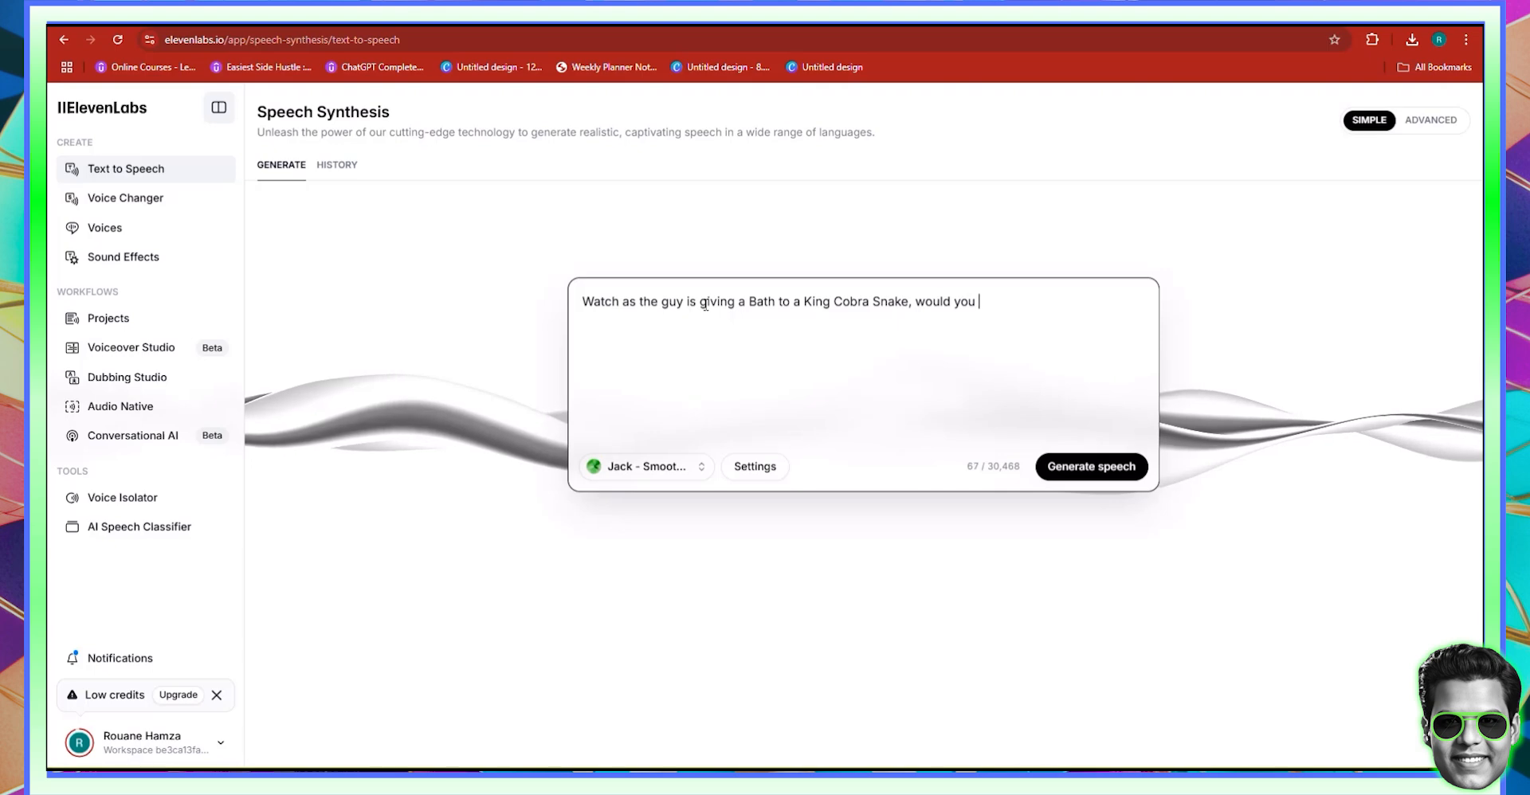
{"action": "type", "text": "Believe it?"}
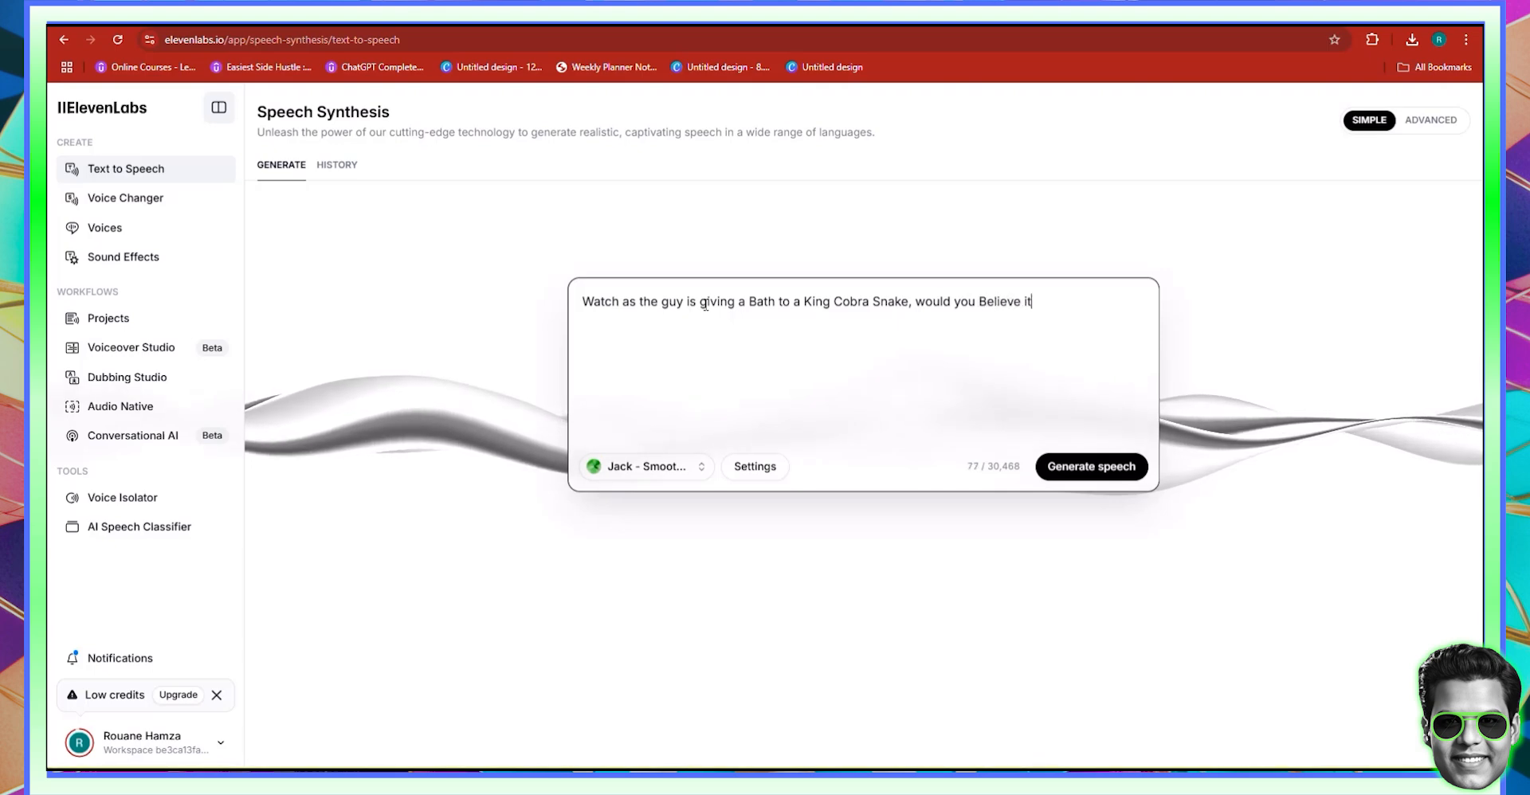
{"action": "left_click", "coordinate": [1071, 468]}
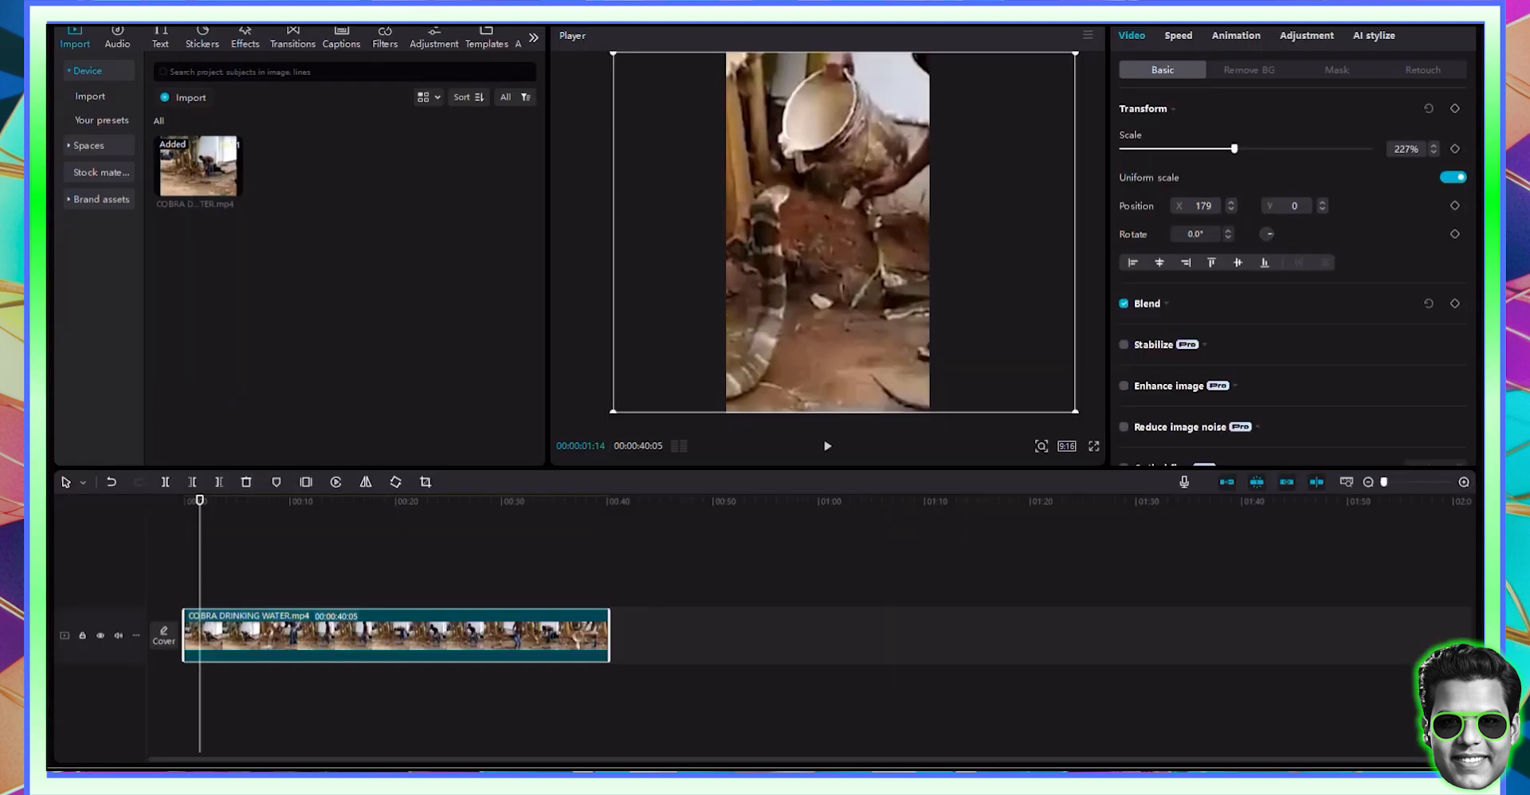
Return the playhead to the start of the timeline
{"action": "left_click_drag", "start_coordinate": [199, 500], "coordinate": [128, 496]}
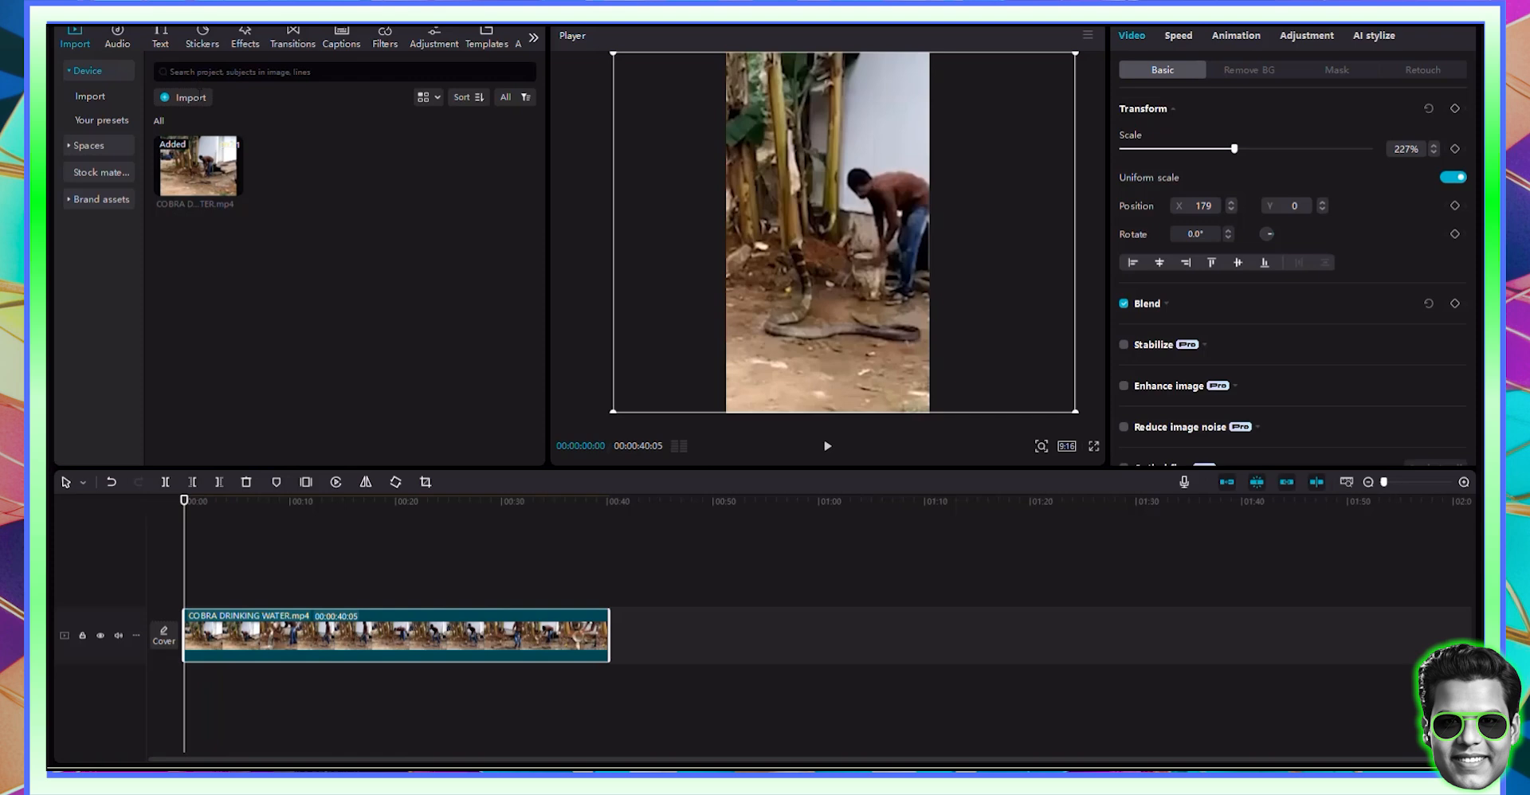
{"action": "left_click", "coordinate": [176, 99]}
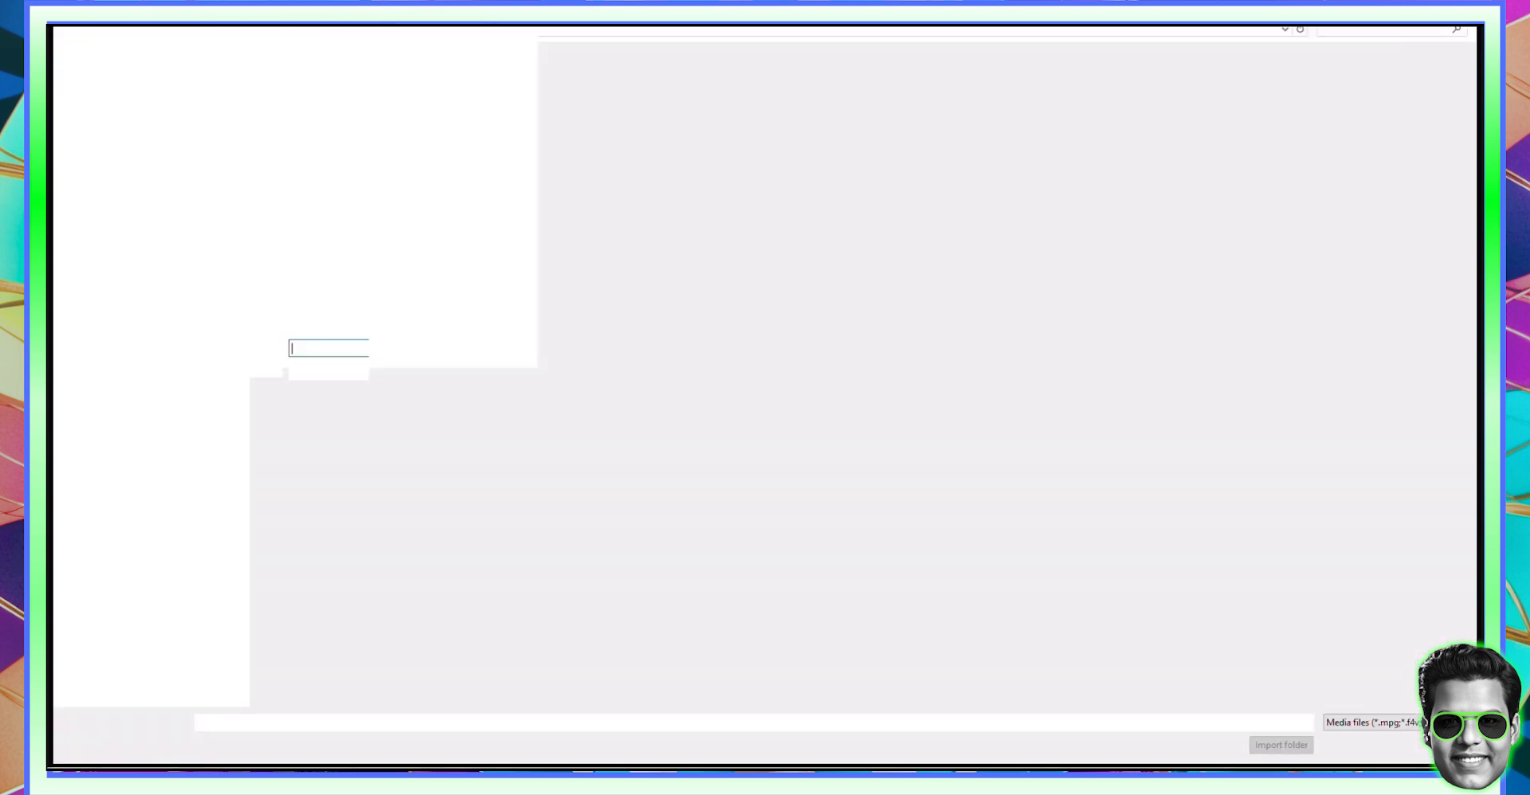
{"action": "left_click", "coordinate": [1460, 29]}
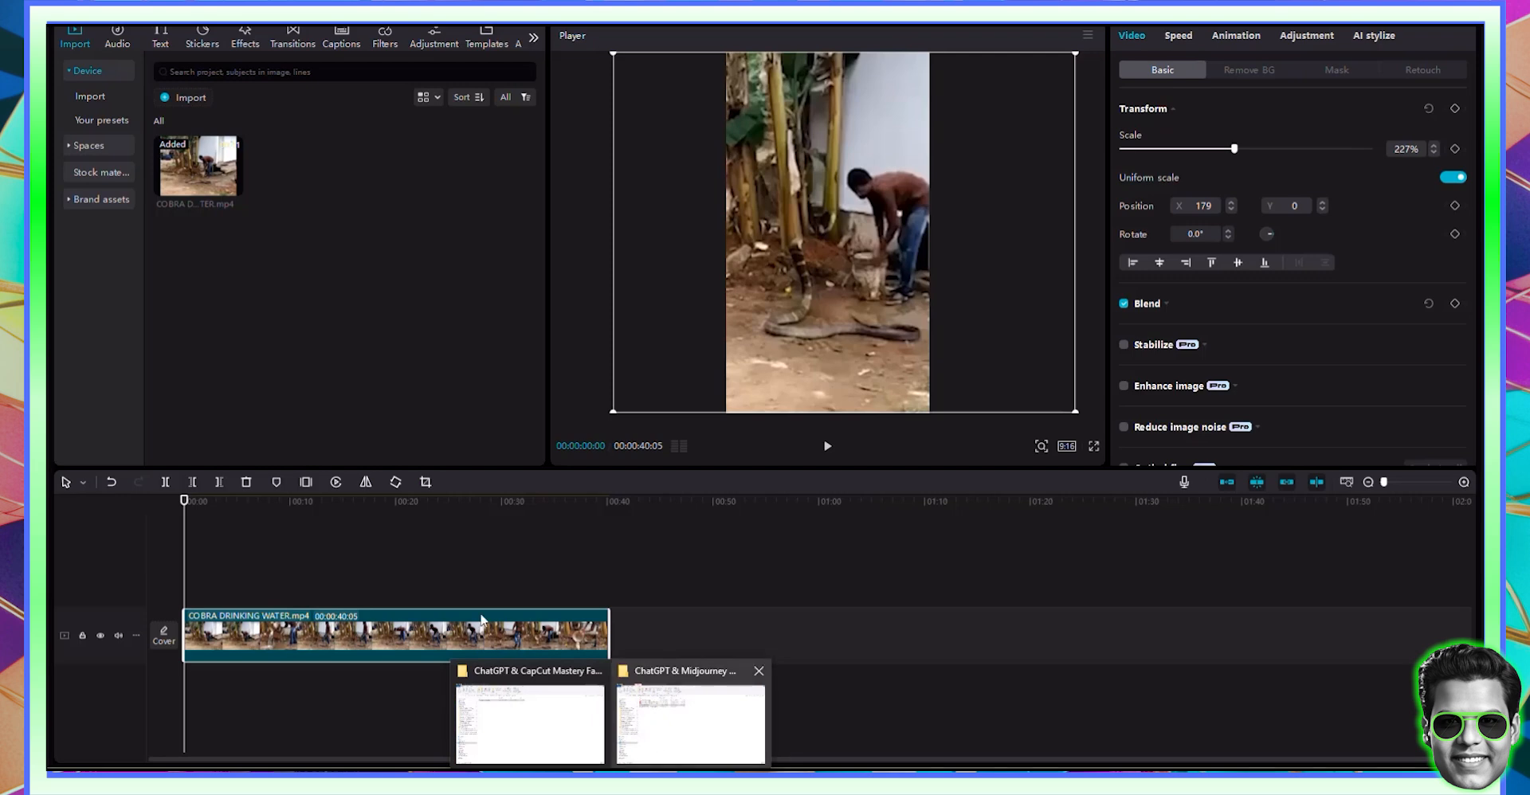
Import the newest ElevenLabs voiceover MP3 from the Downloads folder and place it at the start of the timeline below the cobra clip
{"action": "left_click", "coordinate": [217, 180]}
{"action": "left_click", "coordinate": [681, 709]}
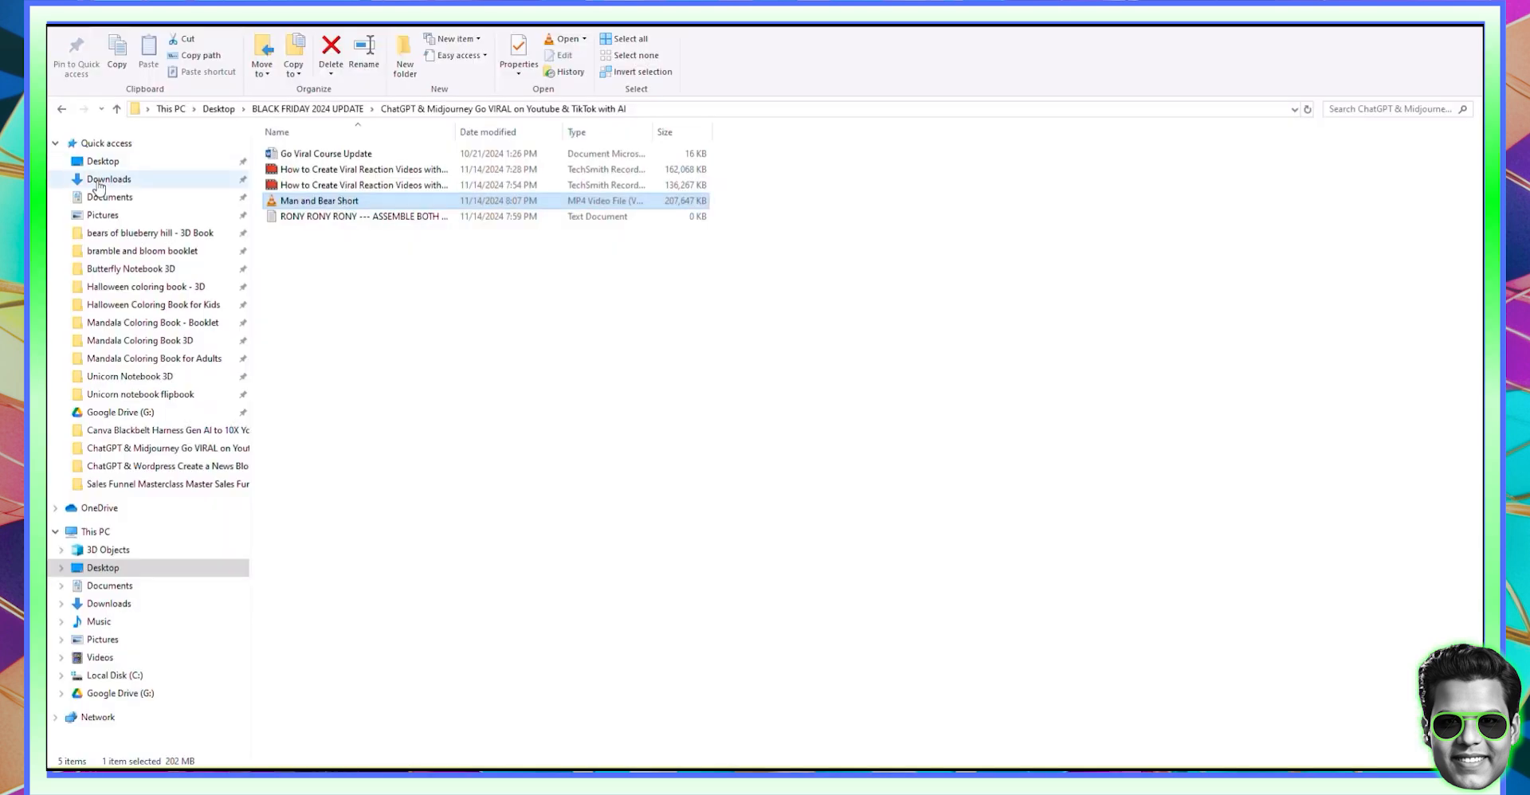
{"action": "left_click", "coordinate": [98, 181]}
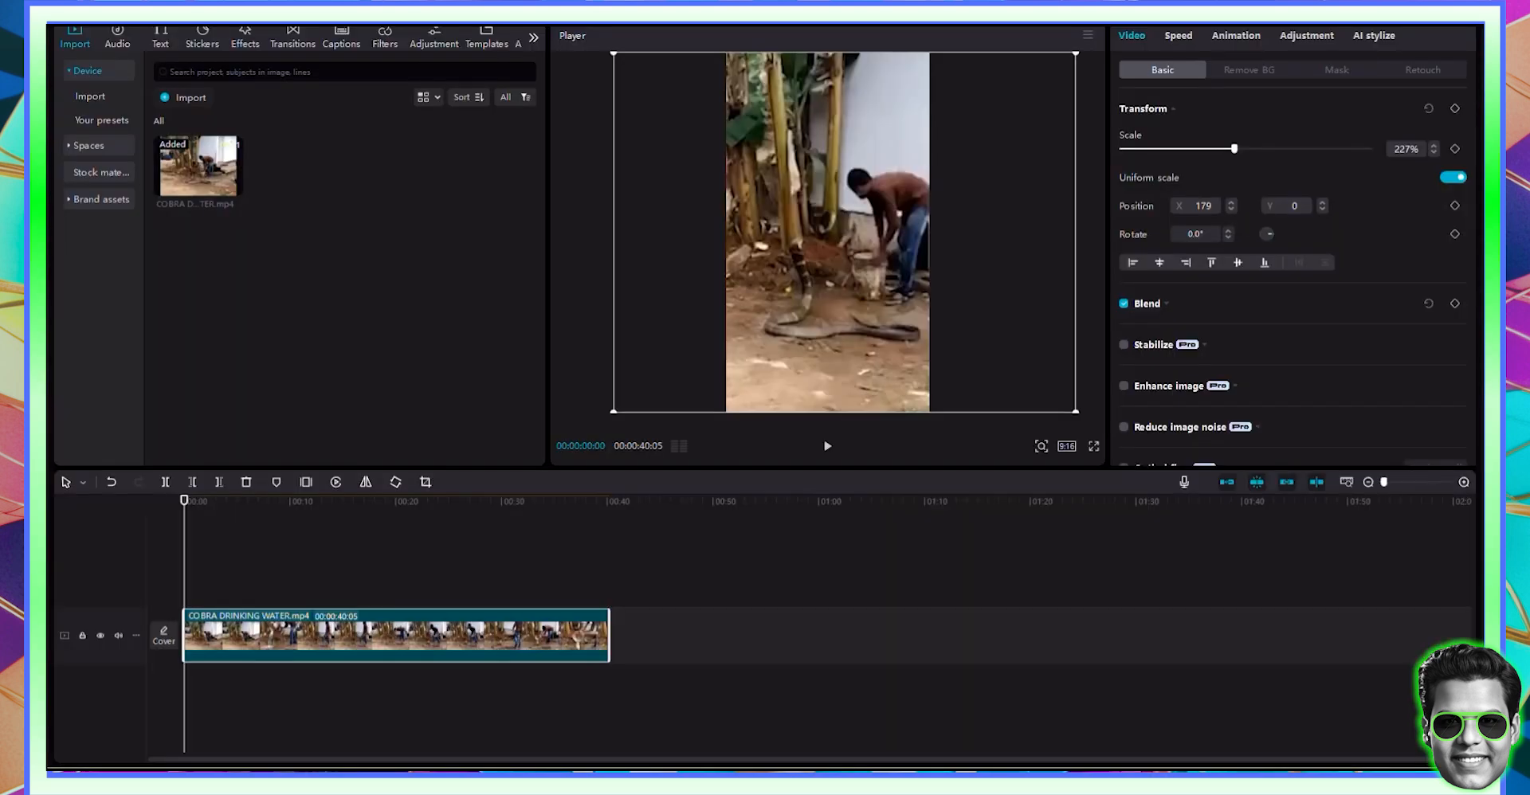
{"action": "mouse_move", "coordinate": [585, 766]}
{"action": "left_click", "coordinate": [639, 731]}
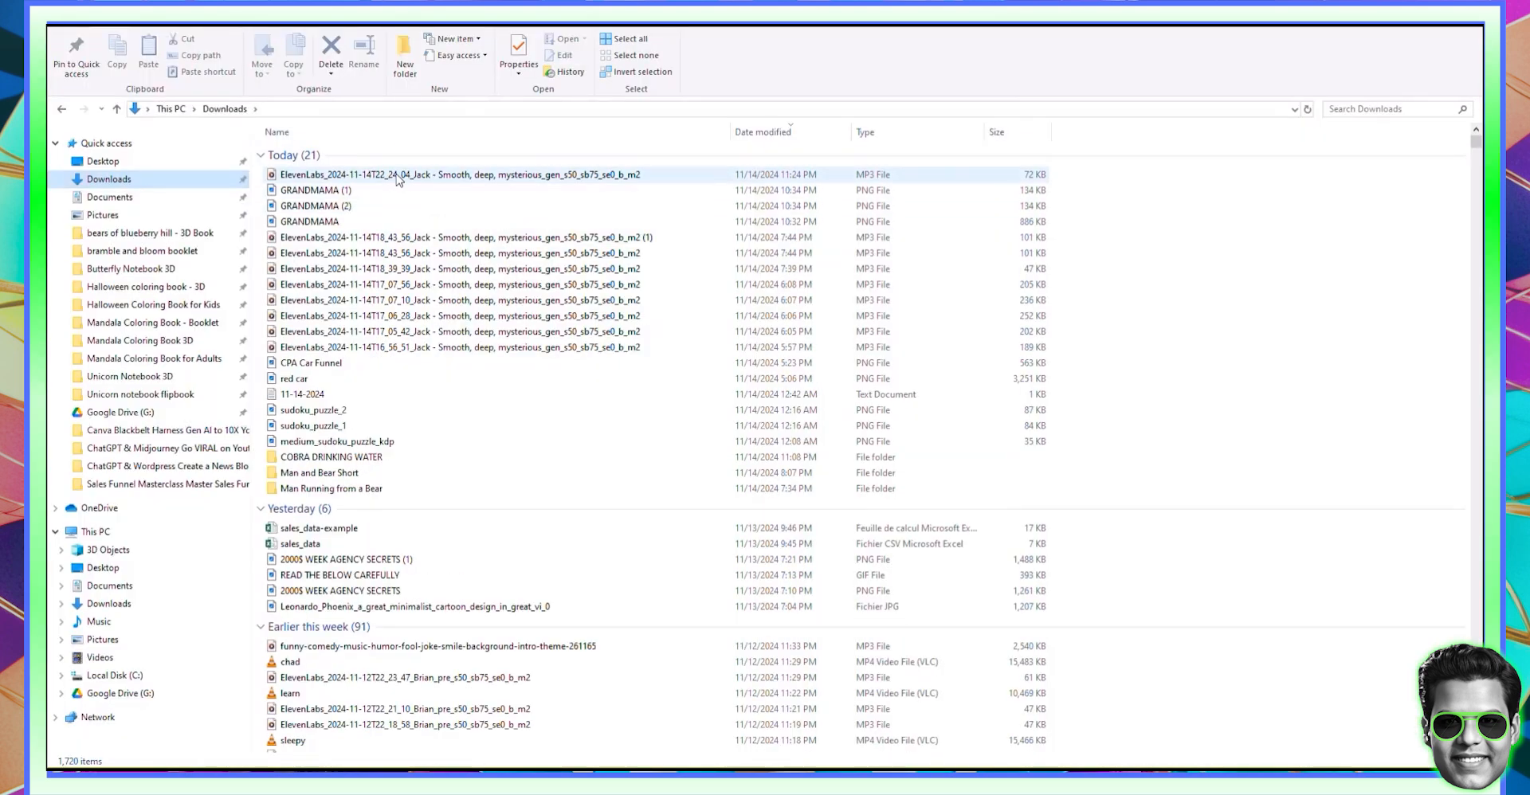
{"action": "left_click", "coordinate": [468, 180]}
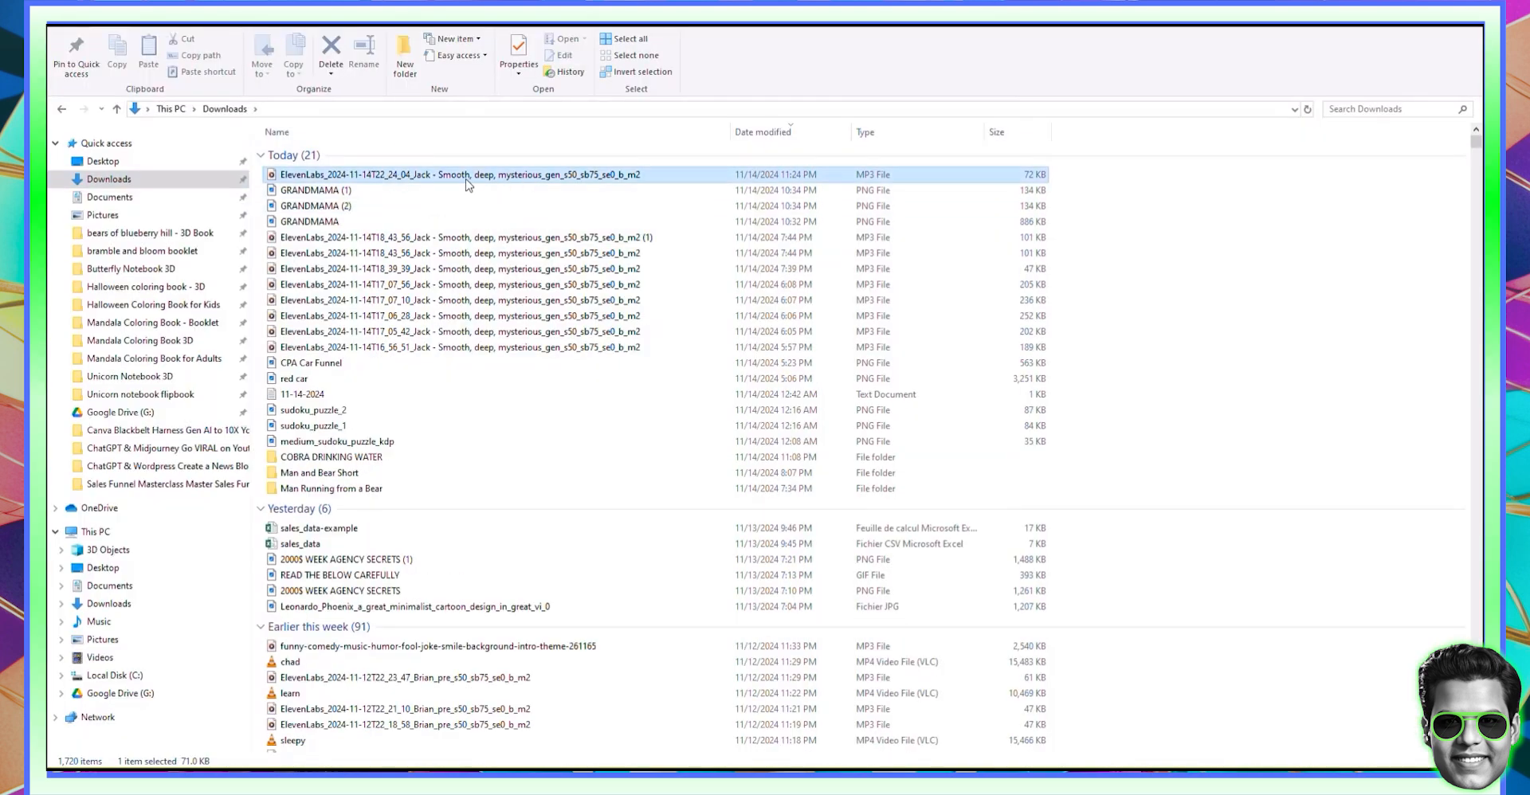
{"action": "left_click_drag", "start_coordinate": [467, 197], "coordinate": [409, 263]}
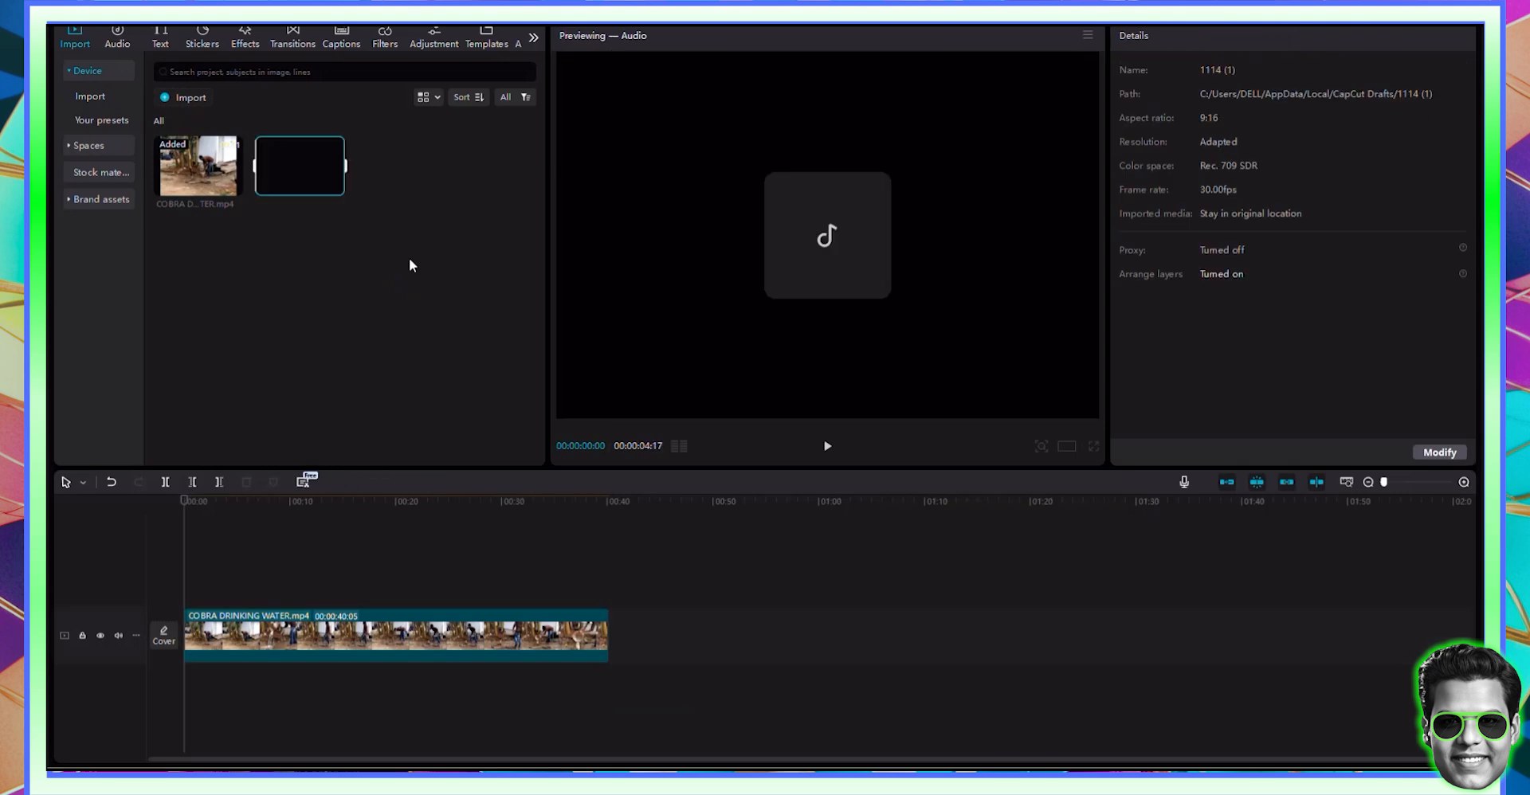
{"action": "left_click_drag", "start_coordinate": [280, 169], "coordinate": [183, 681]}
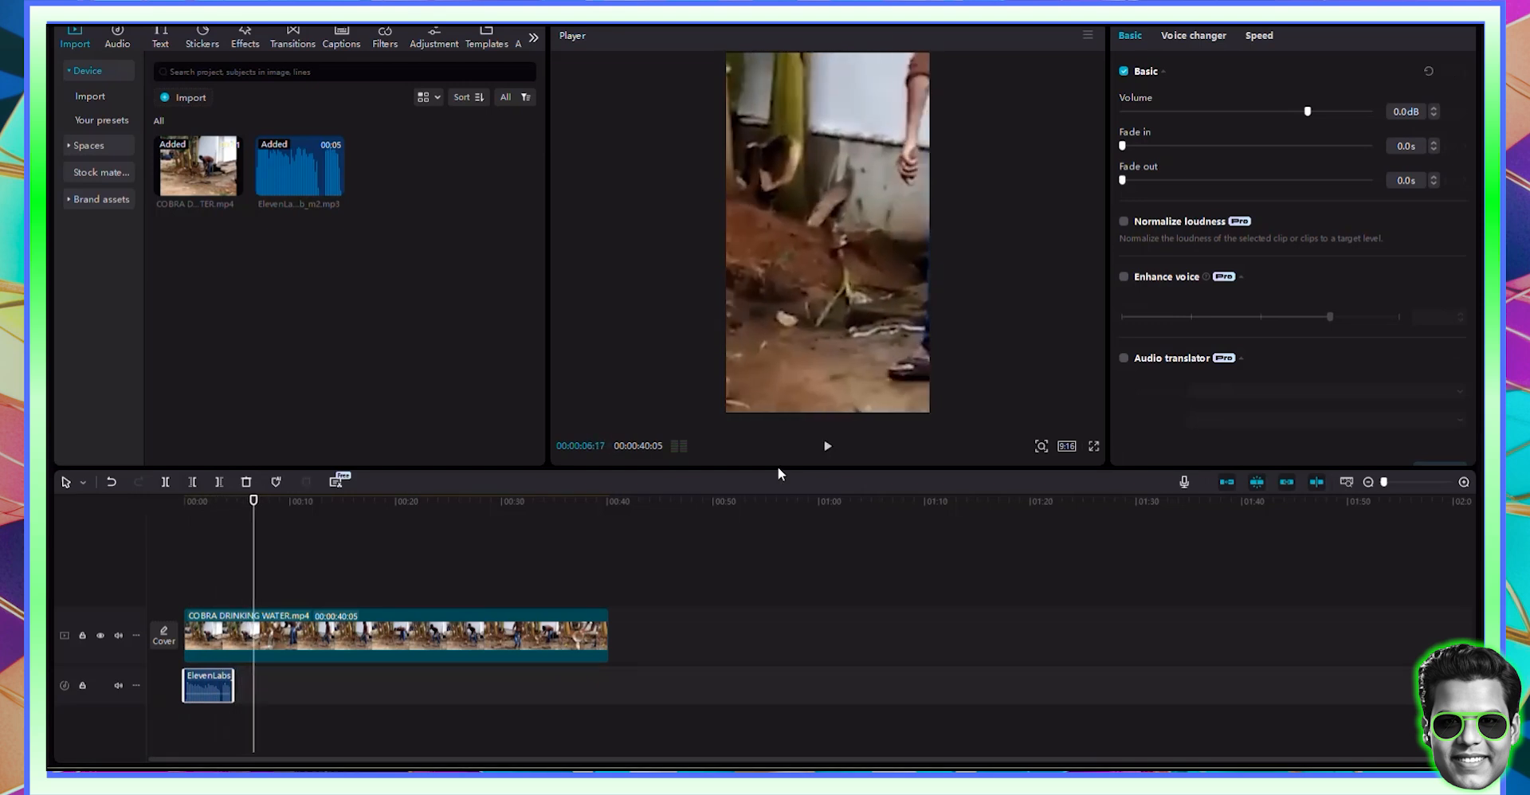
Split the cobra clip at 00:00:05:28, shortly after the voiceover ends
{"action": "left_click", "coordinate": [250, 516]}
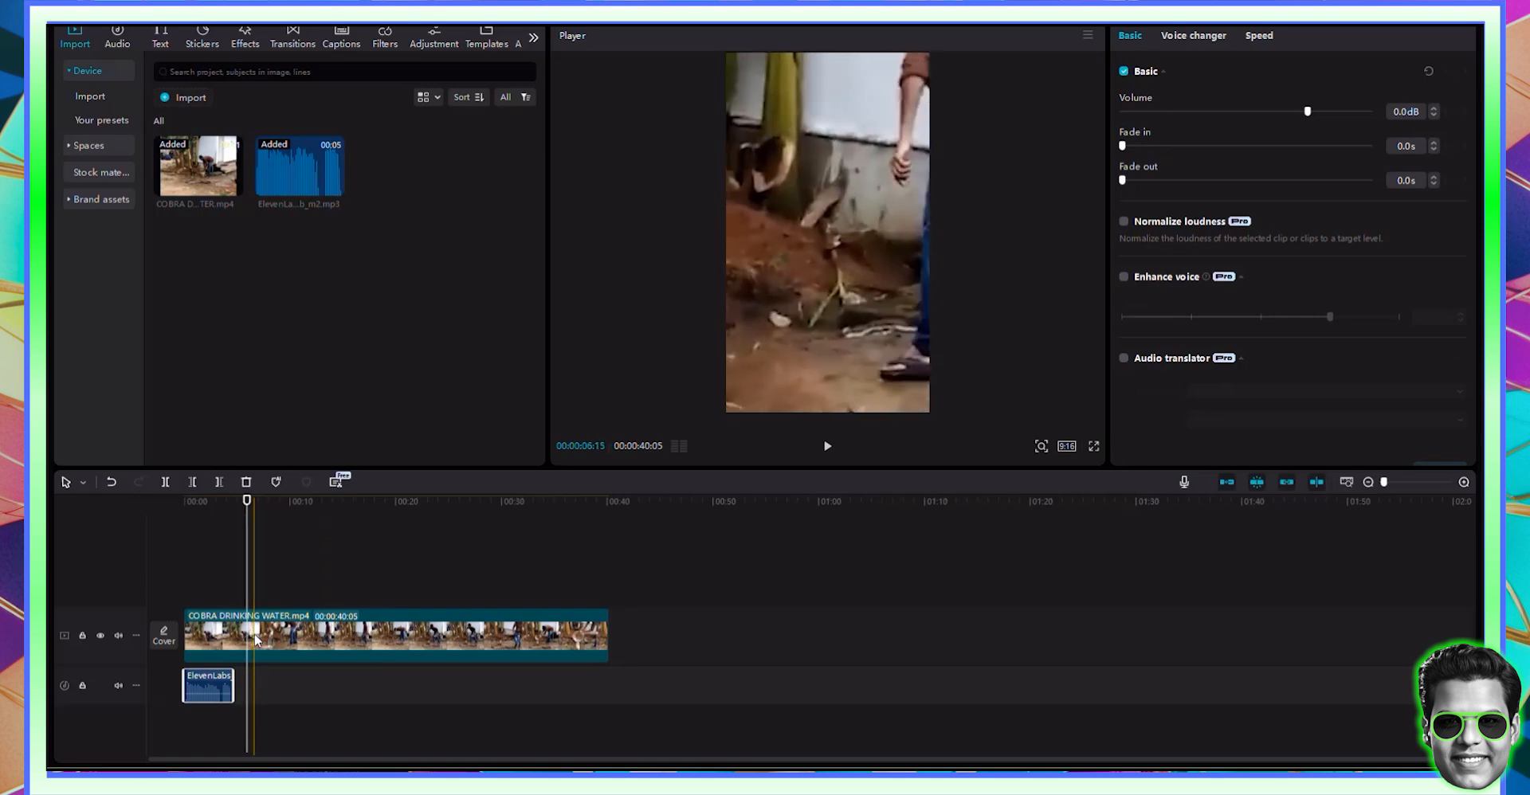
{"action": "right_click", "coordinate": [307, 635]}
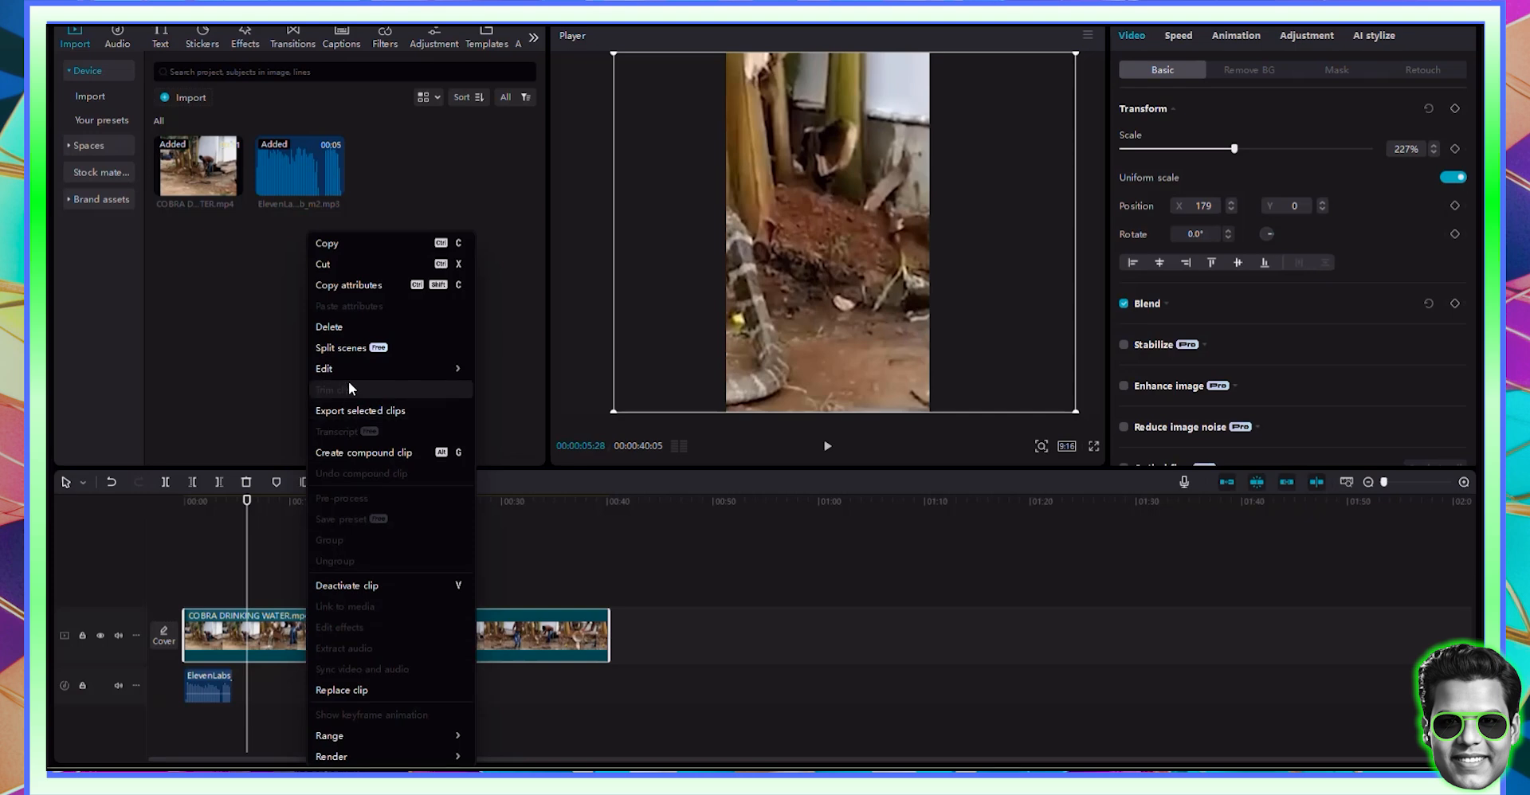
{"action": "left_click", "coordinate": [165, 490]}
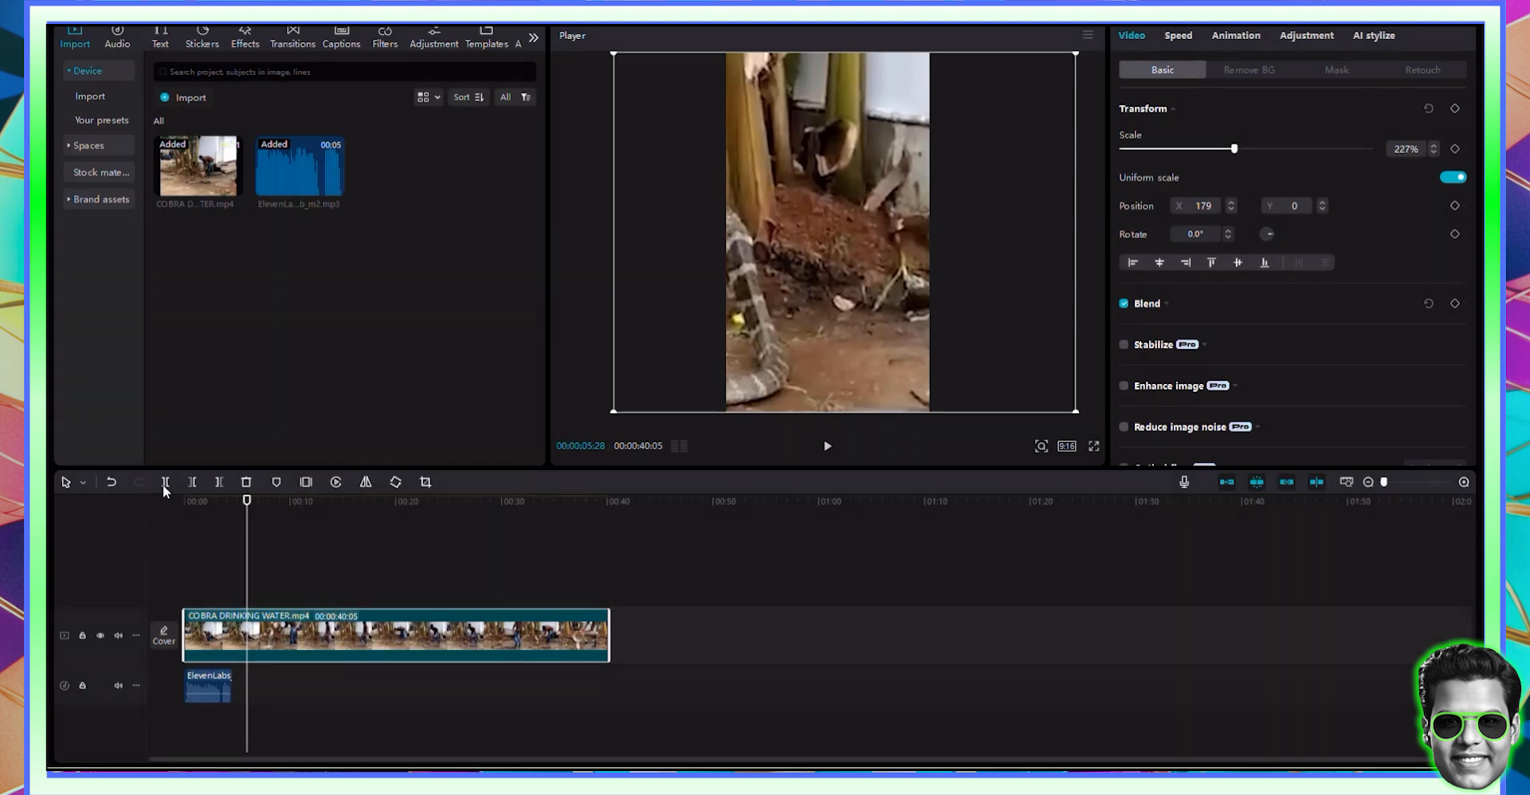
{"action": "left_click", "coordinate": [165, 482]}
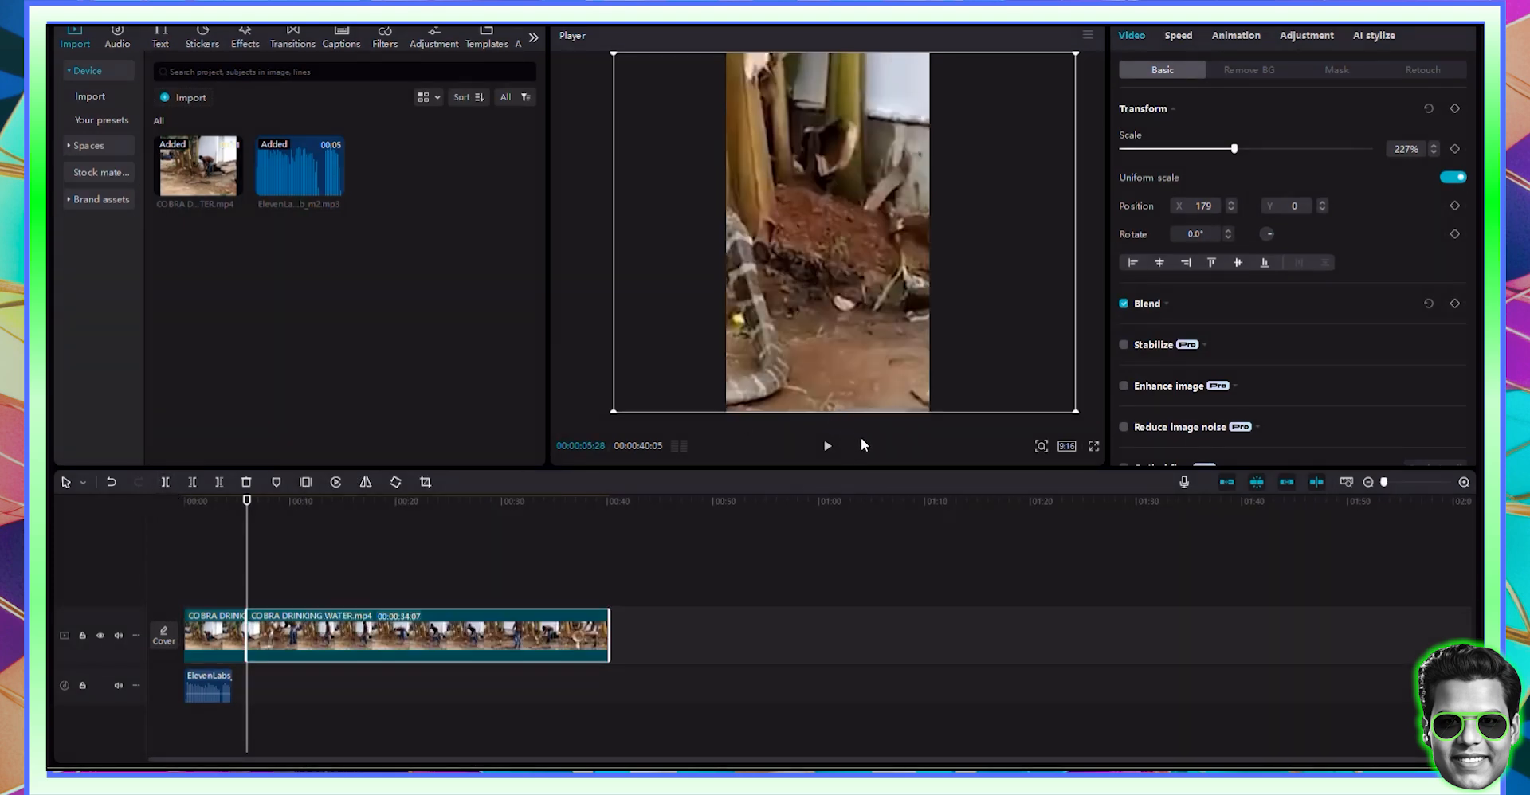
Play the second cobra segment to about 11 seconds and shift its picture sideways to X position -457 to bring the man into frame
{"action": "left_click", "coordinate": [827, 446]}
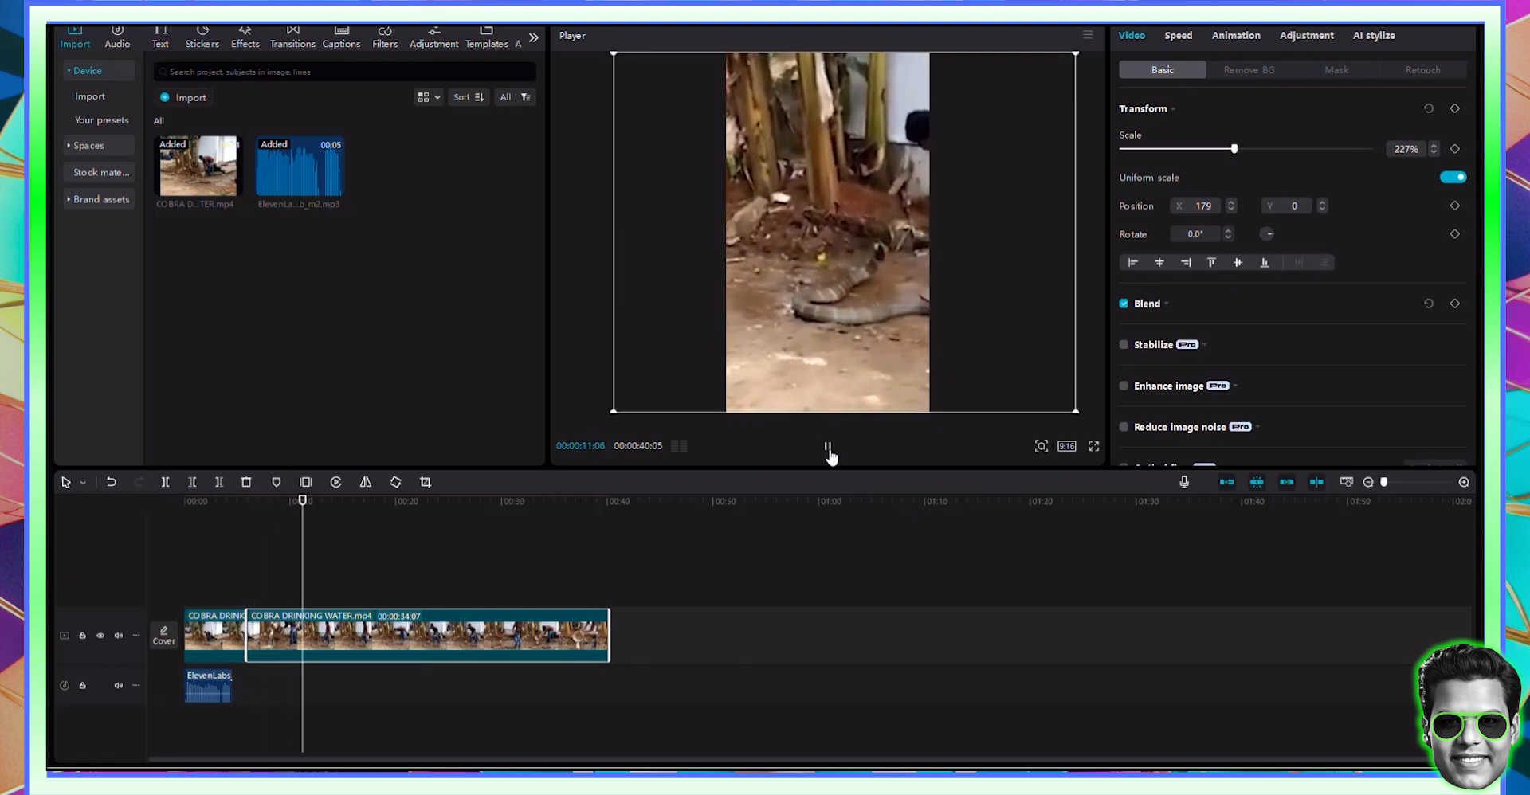
{"action": "left_click", "coordinate": [828, 448]}
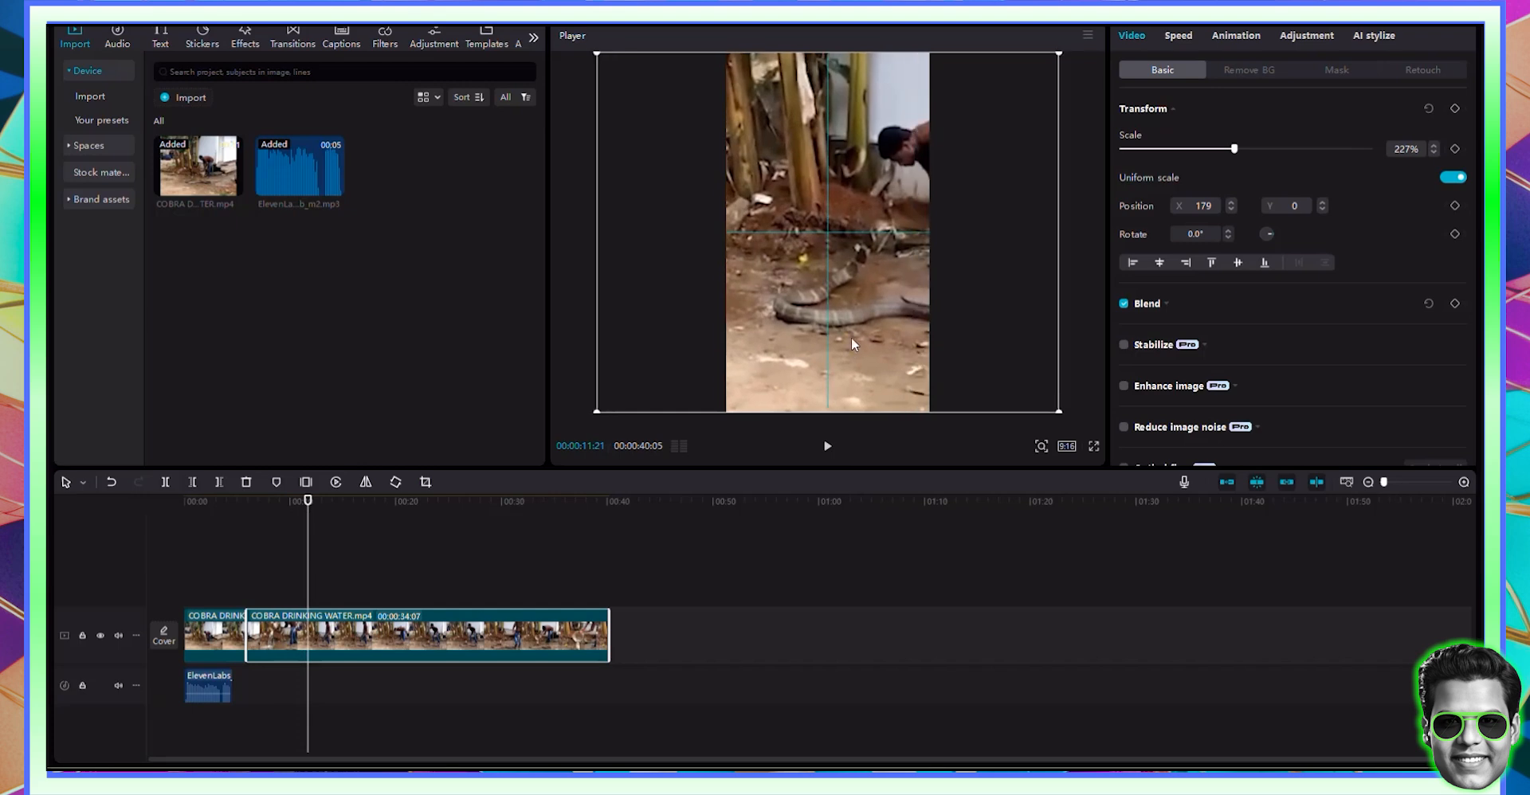
{"action": "left_click_drag", "start_coordinate": [852, 338], "coordinate": [808, 342]}
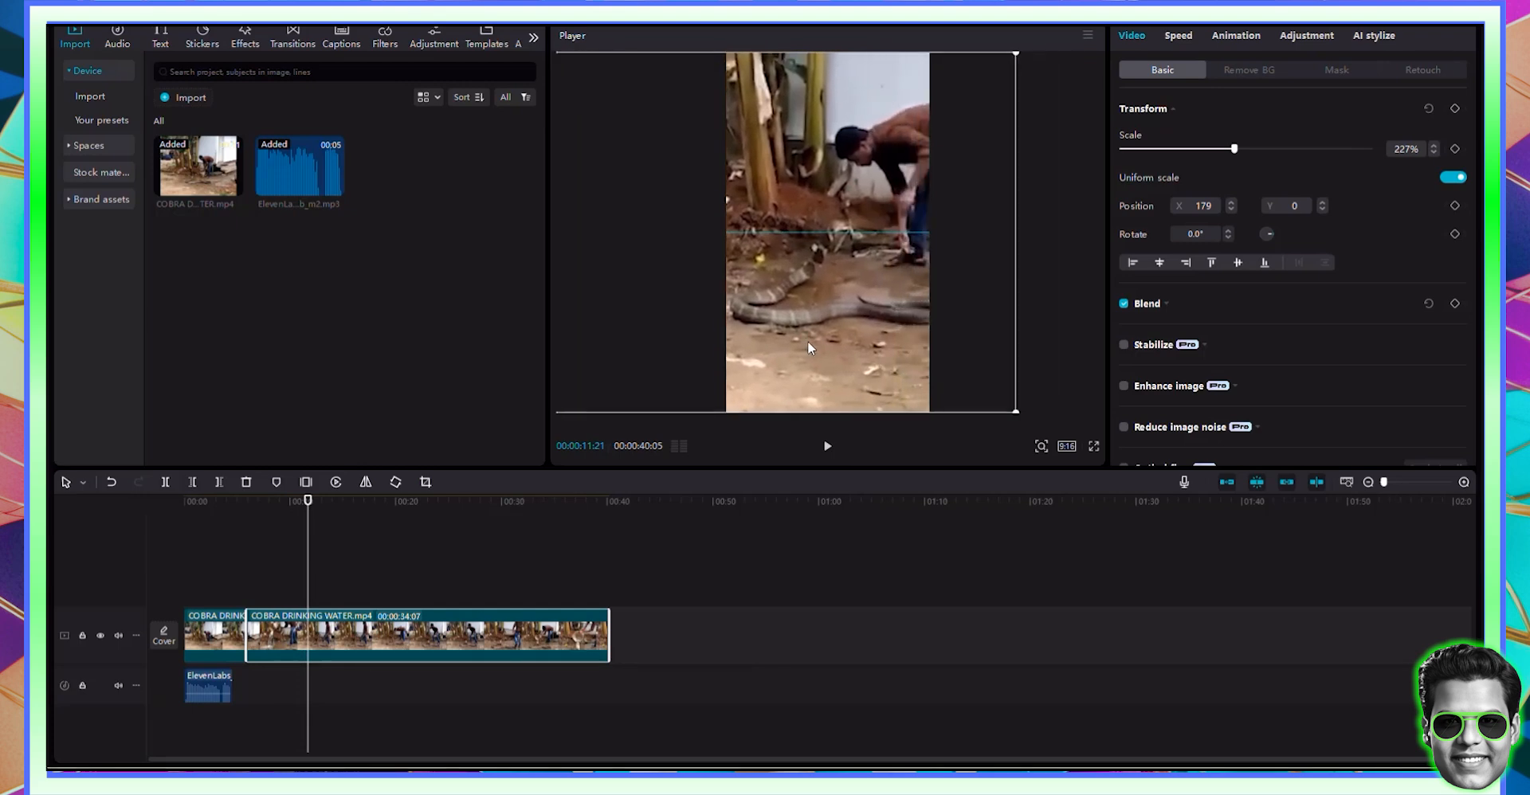
Split the second cobra segment at 00:00:21:03 and move the playhead back to about 11 seconds
{"action": "left_click", "coordinate": [828, 446]}
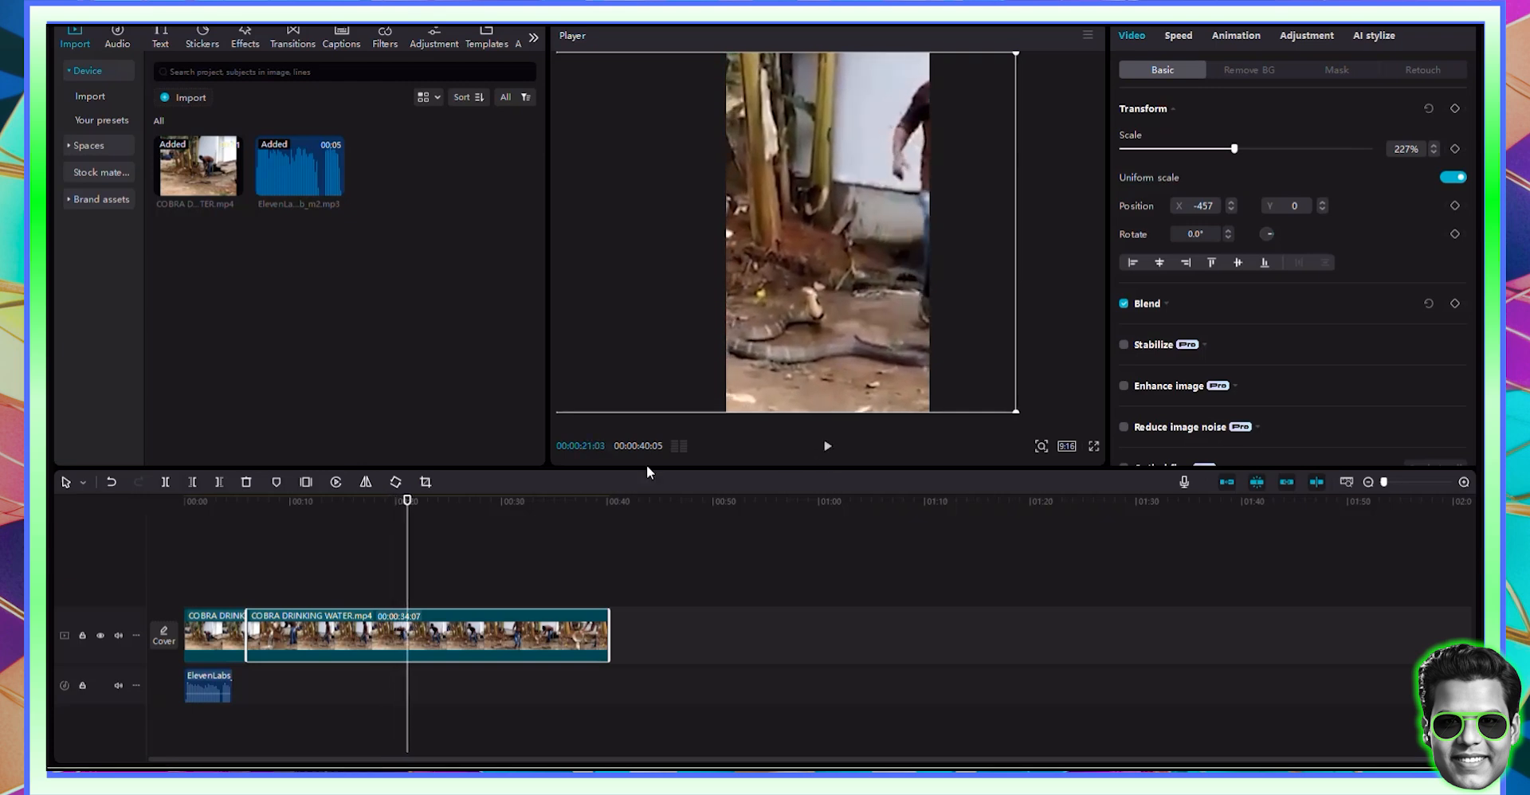
{"action": "key", "text": "space"}
{"action": "left_click", "coordinate": [165, 482]}
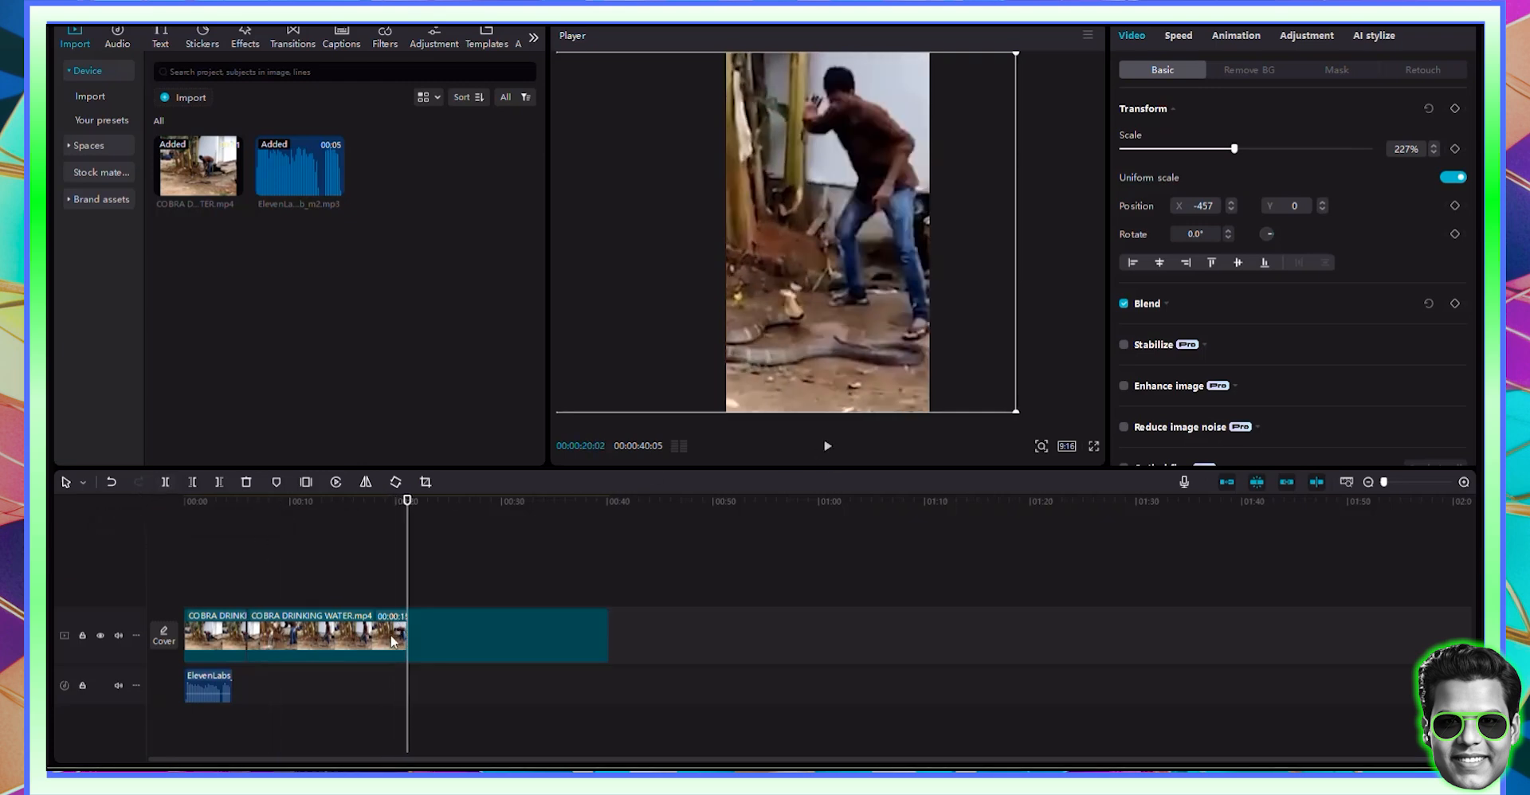
{"action": "left_click", "coordinate": [304, 543]}
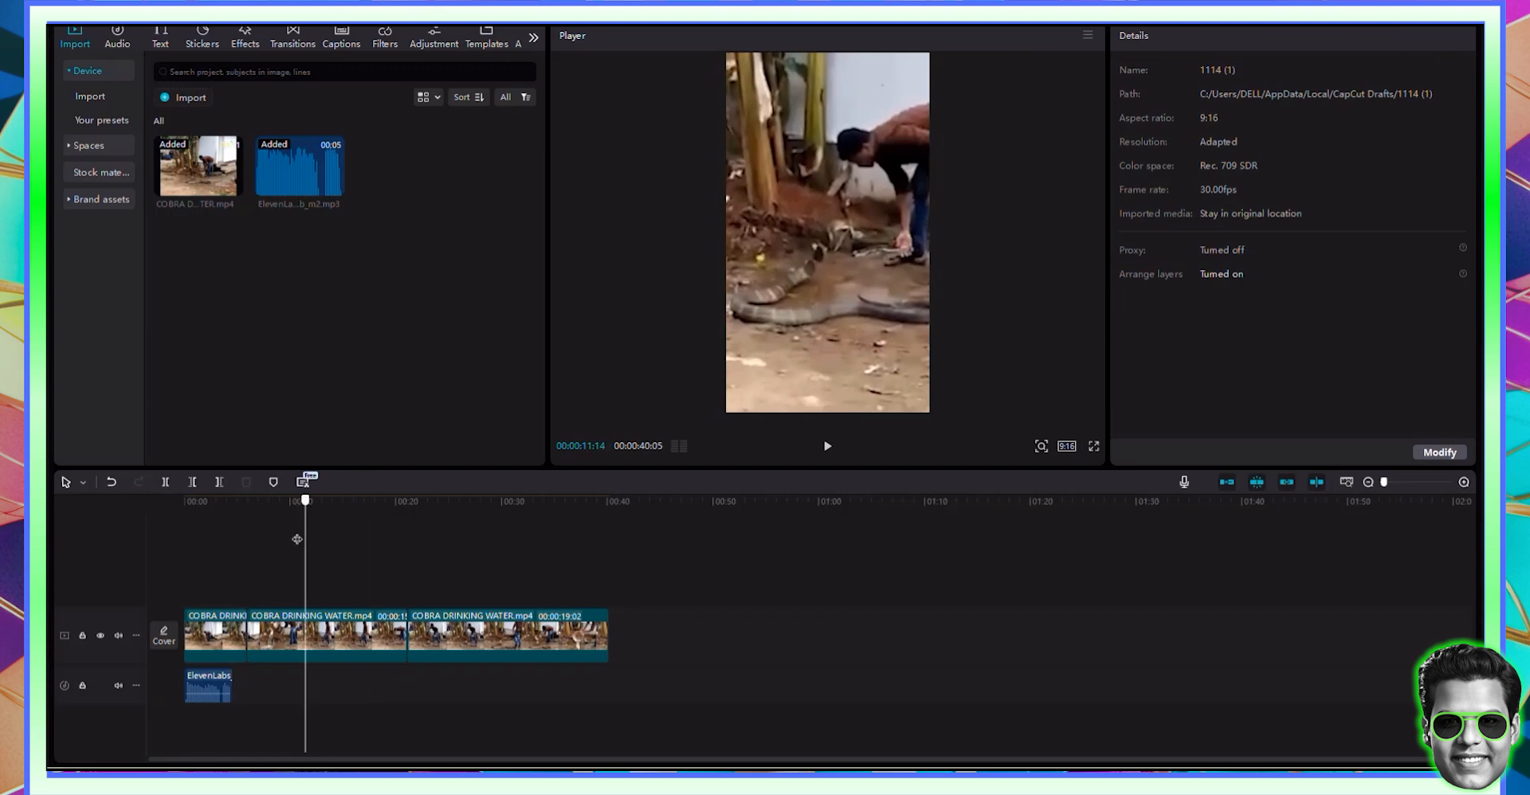
{"action": "left_click_drag", "start_coordinate": [298, 540], "coordinate": [295, 541]}
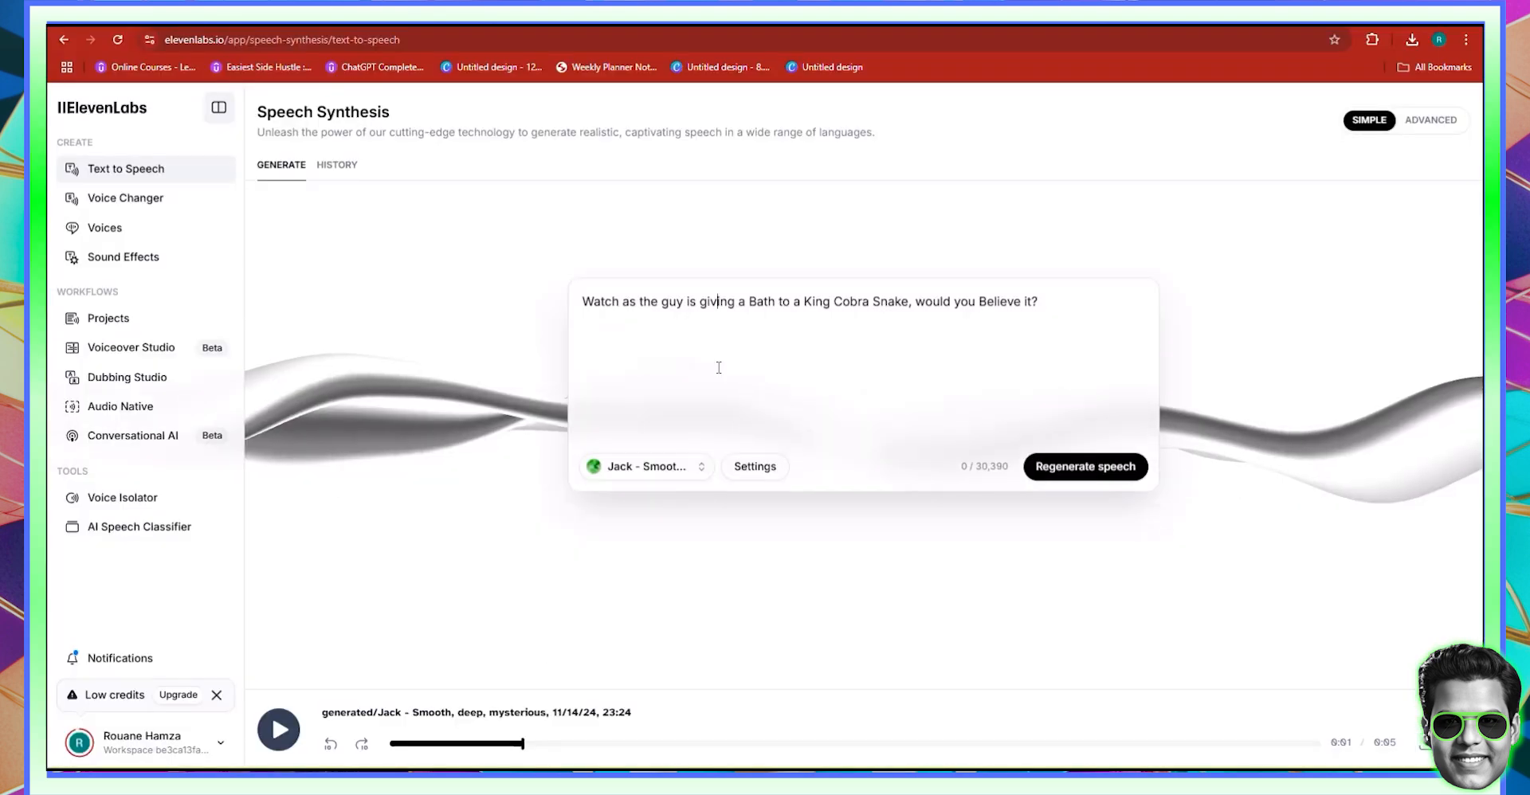
Switch to ElevenLabs and replace the speech text with "And Watch carefully as the Snake was So Happy that he Didn't Mind the Man Poking"
{"action": "key", "text": "ctrl+a"}
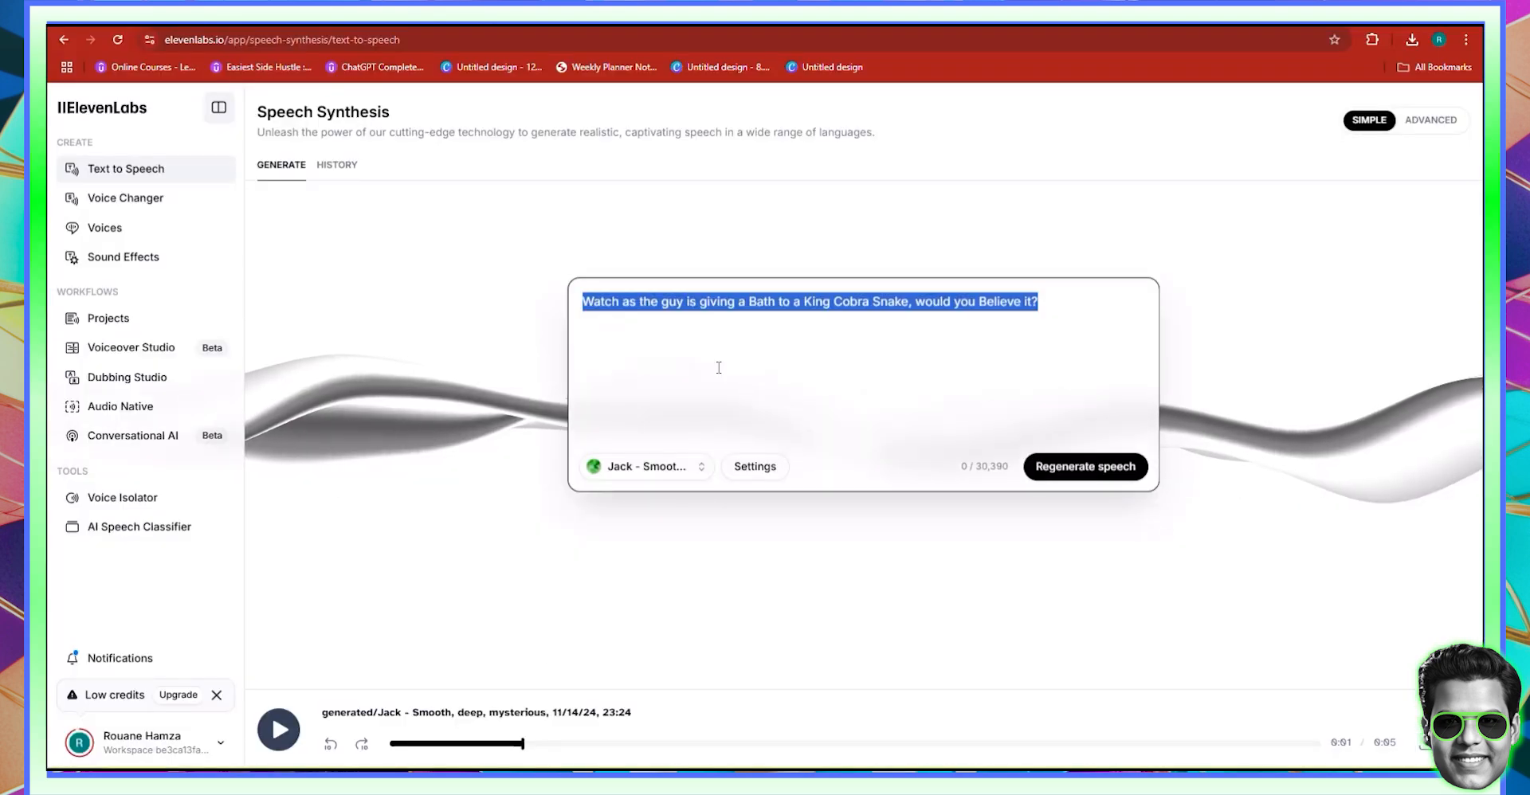
{"action": "key", "text": "BackSpace"}
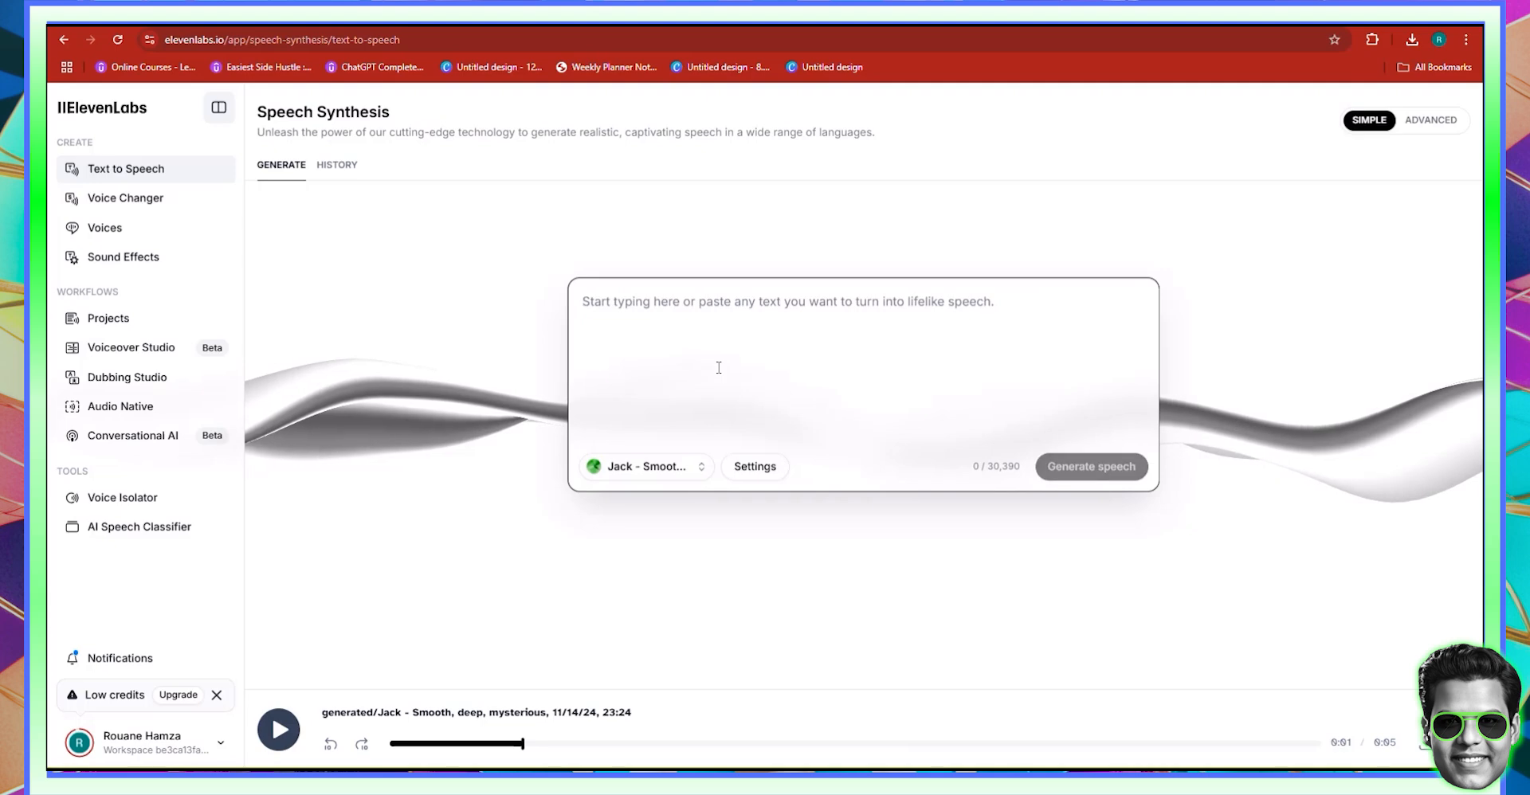
{"action": "type", "text": "And "}
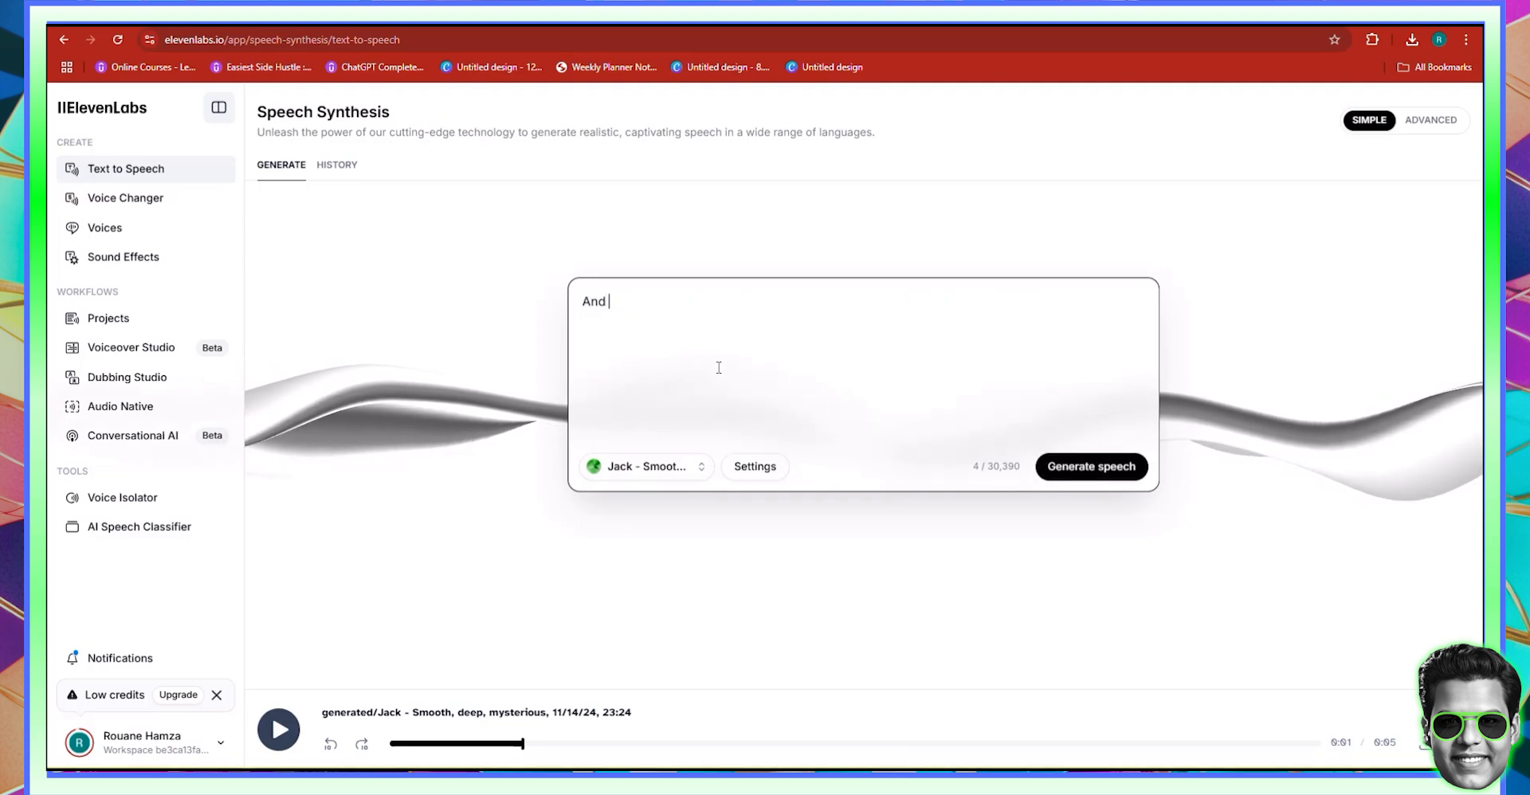
{"action": "type", "text": "Wa"}
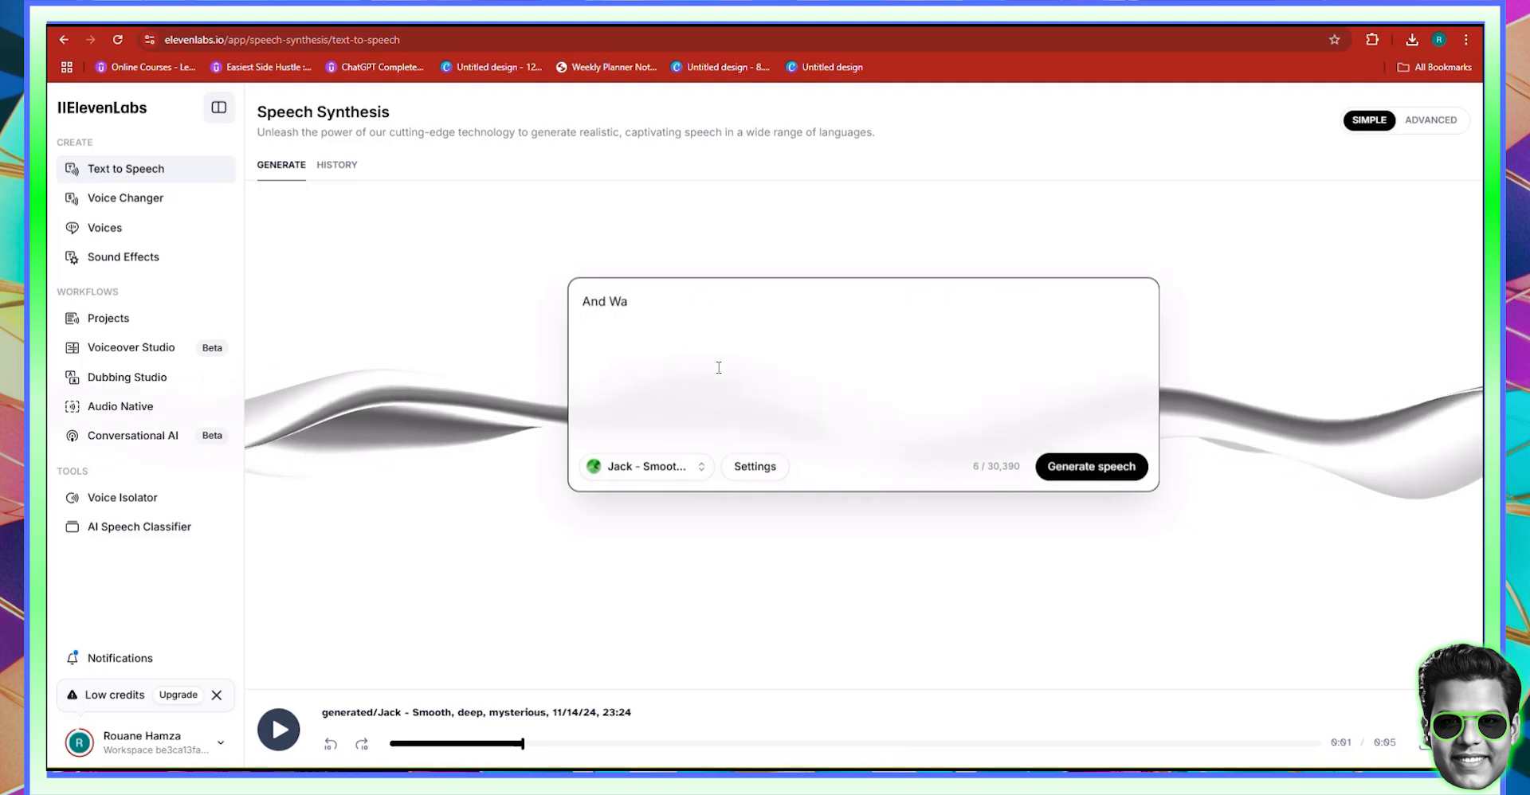
{"action": "type", "text": "tch car"}
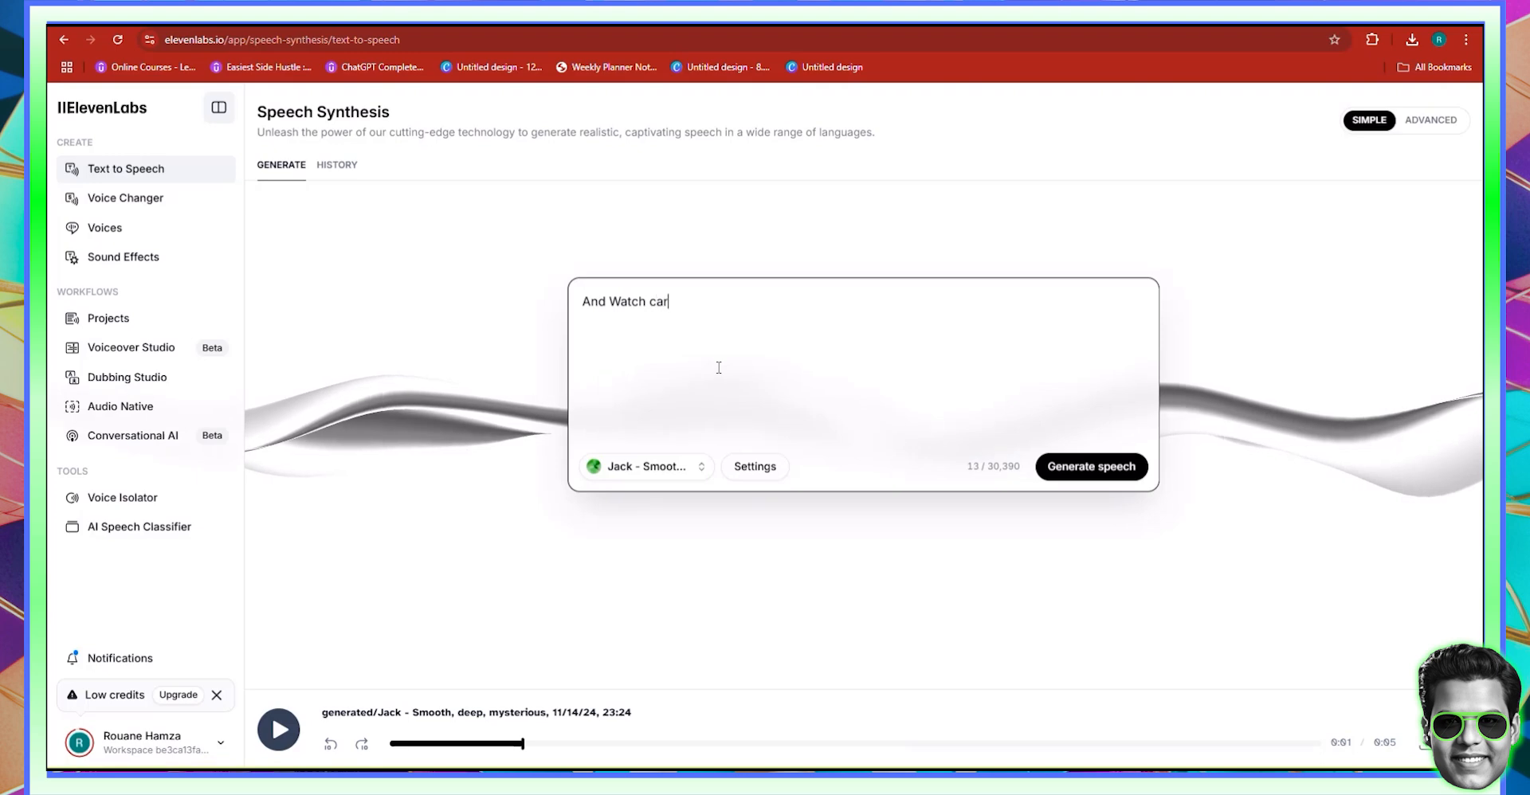
{"action": "type", "text": "efully as the Snake wa"}
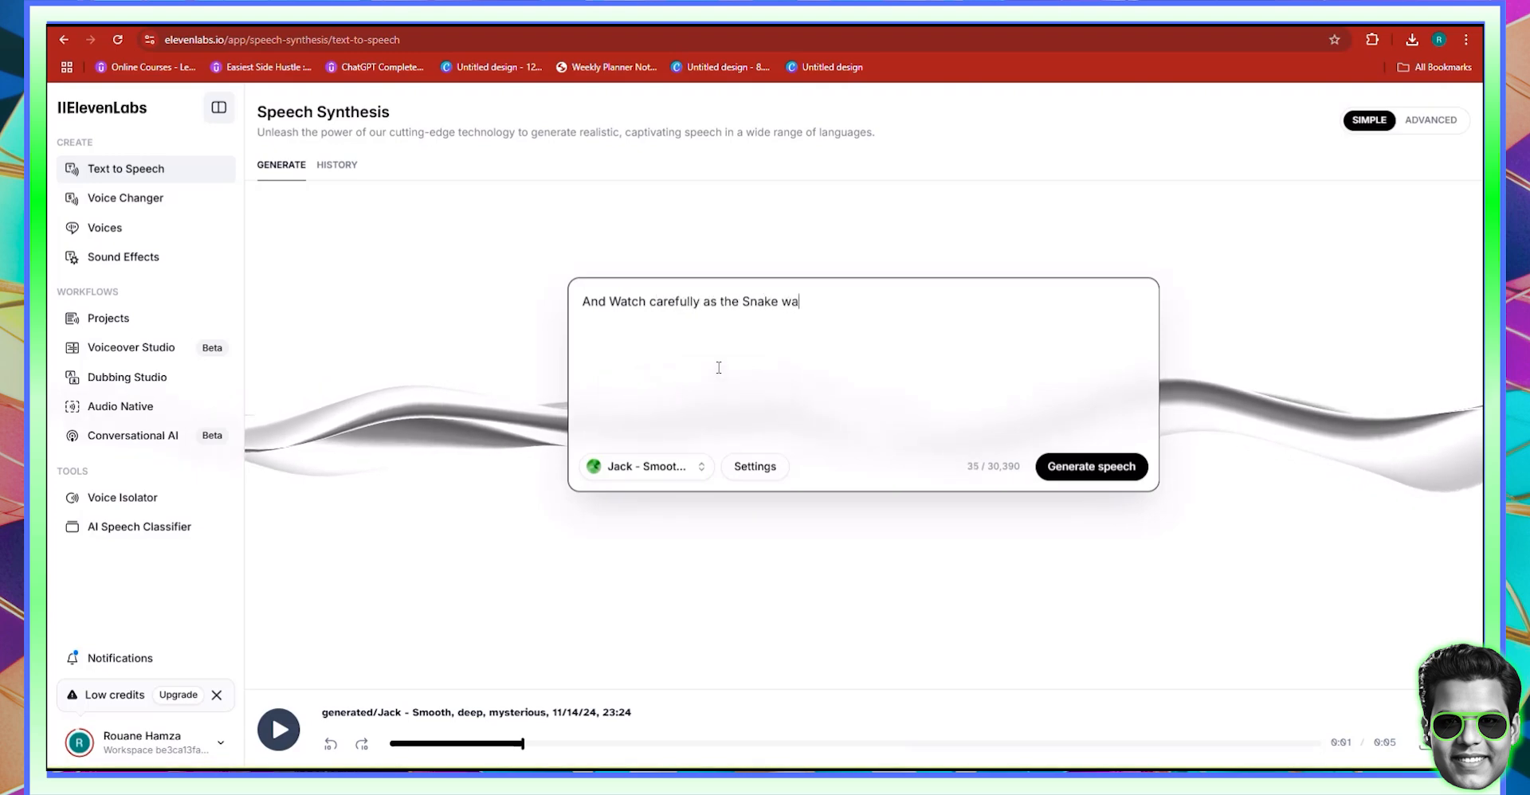
{"action": "type", "text": "s So Happy that he Didn't Mind the Man"}
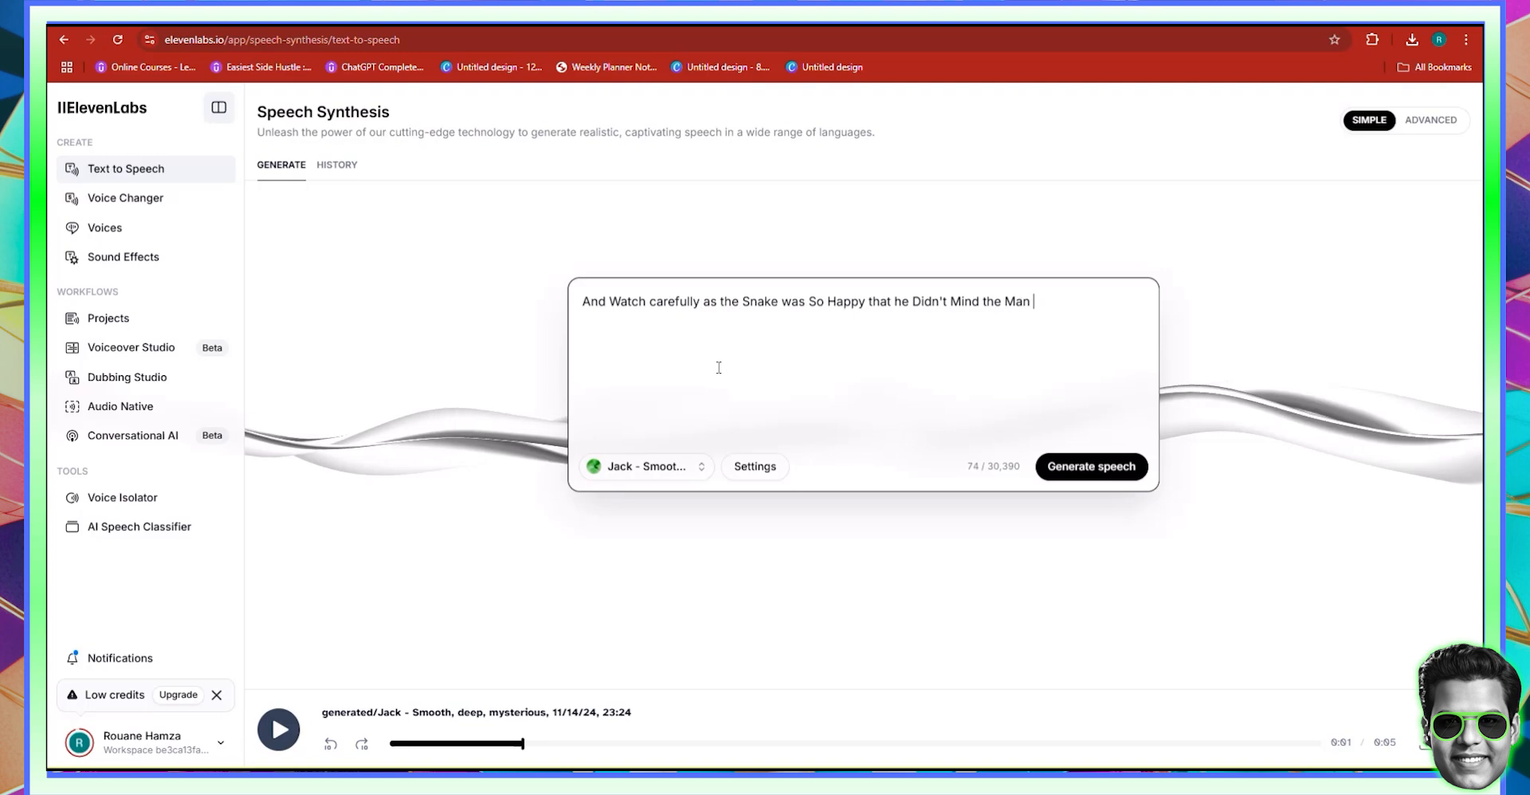
{"action": "type", "text": "Poking"}
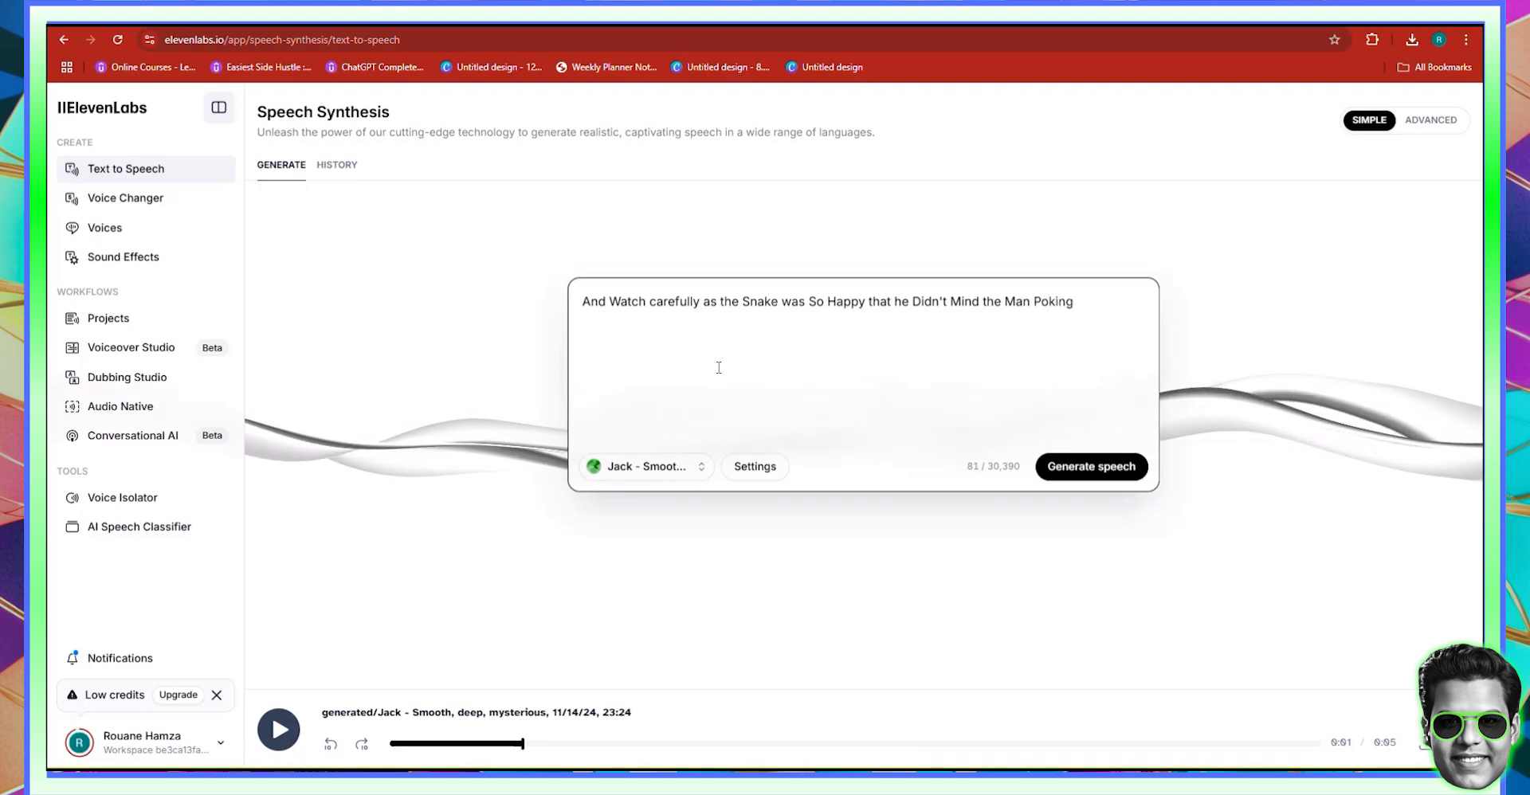
Complete the speech text with "the top of his head, which normally doesn't happen without a bite!" and generate and preview the speech
{"action": "type", "text": " the top of h"}
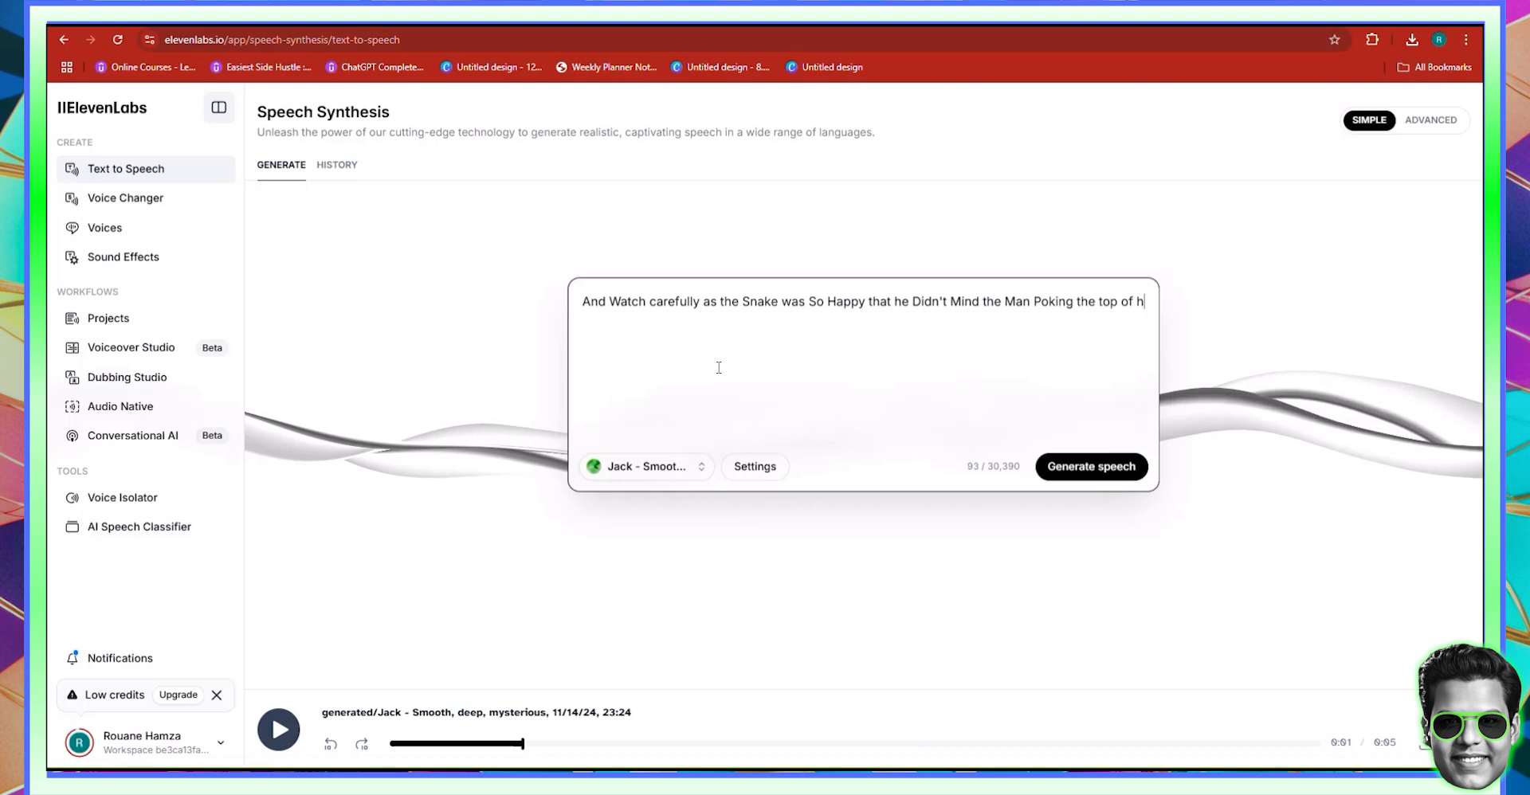
{"action": "type", "text": "is head, wh"}
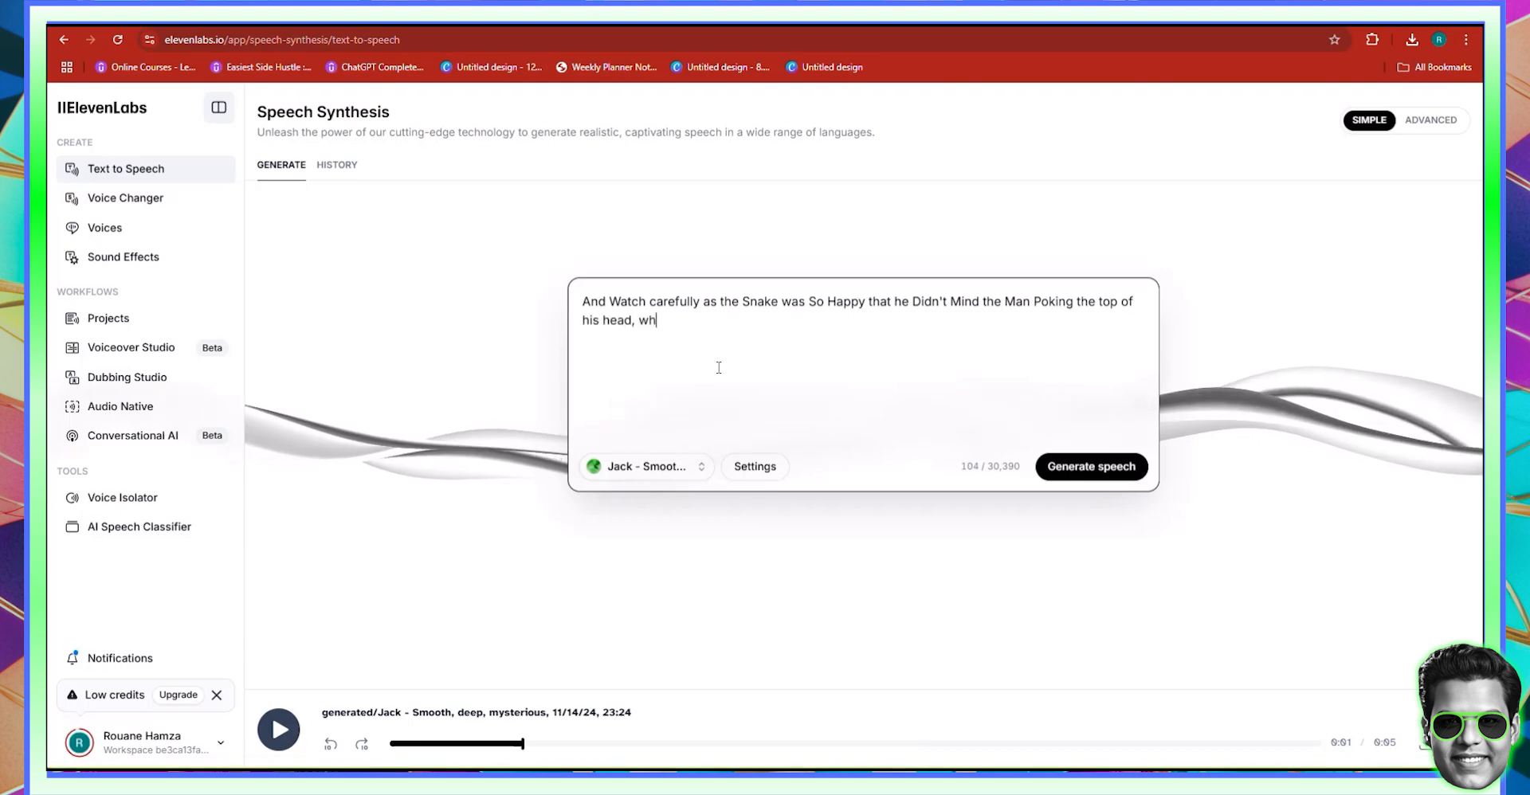
{"action": "type", "text": "ich"}
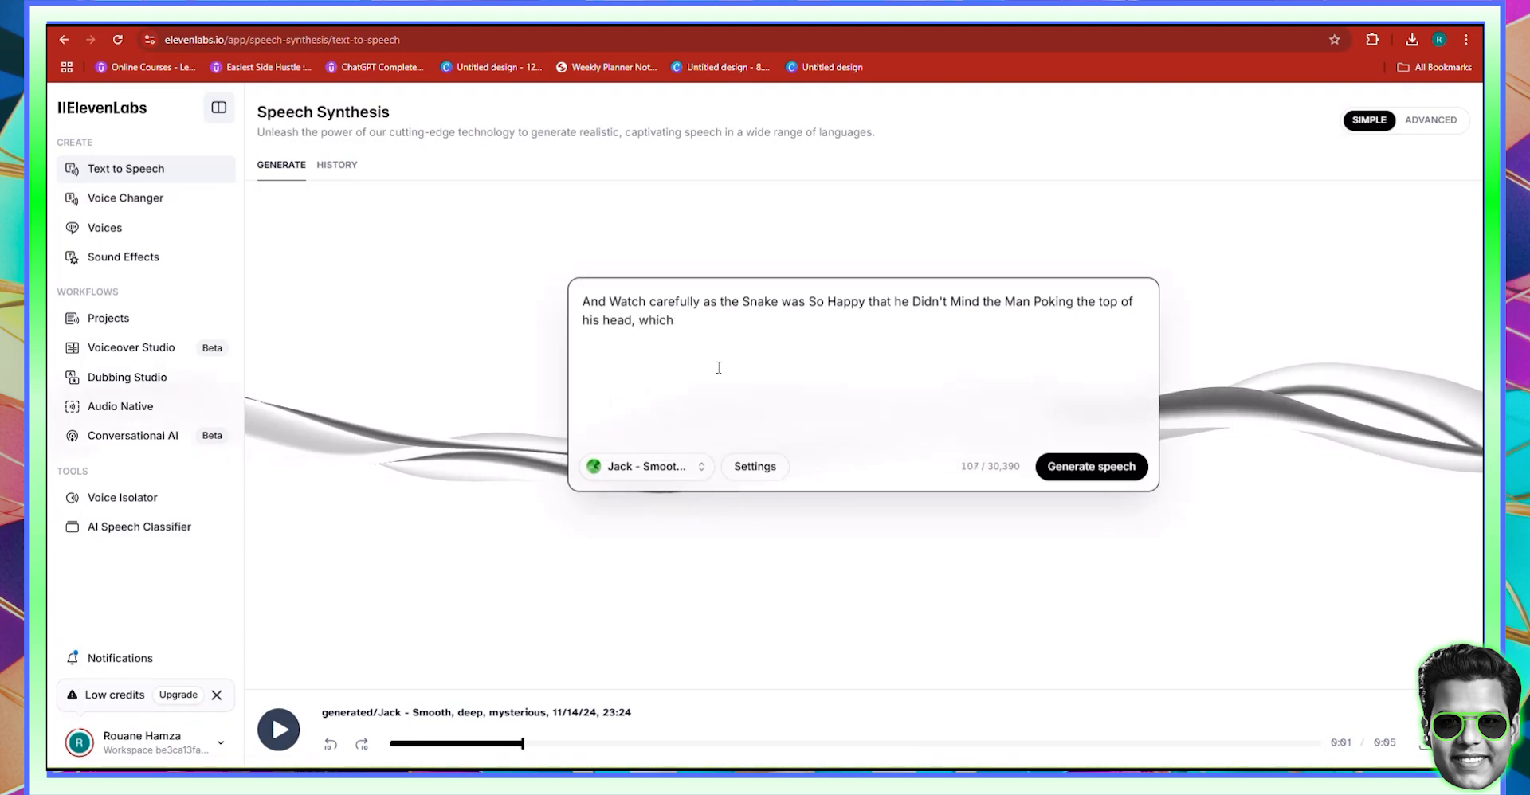
{"action": "type", "text": " normally"}
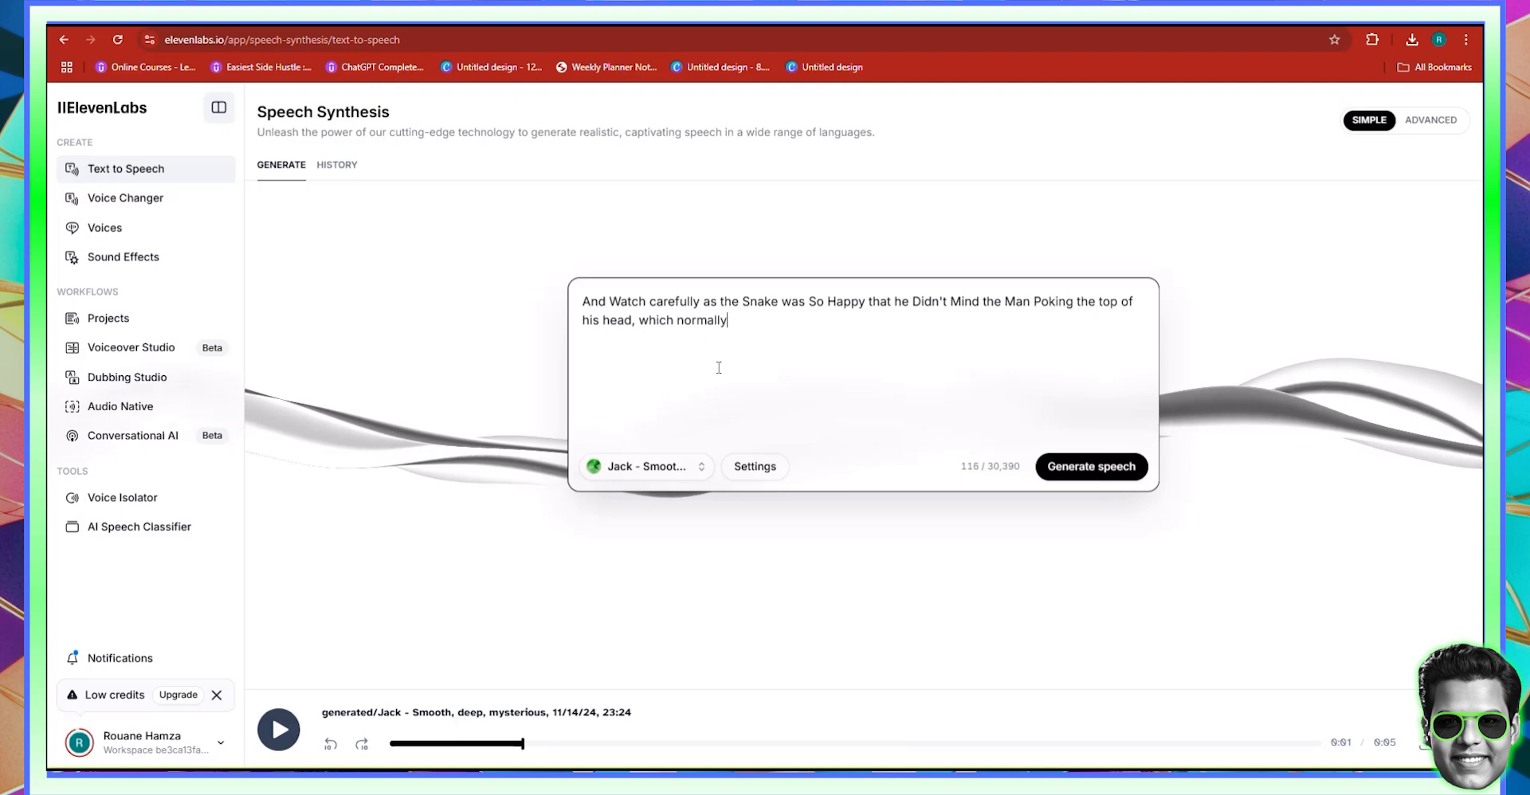
{"action": "type", "text": " doesn\"'"}
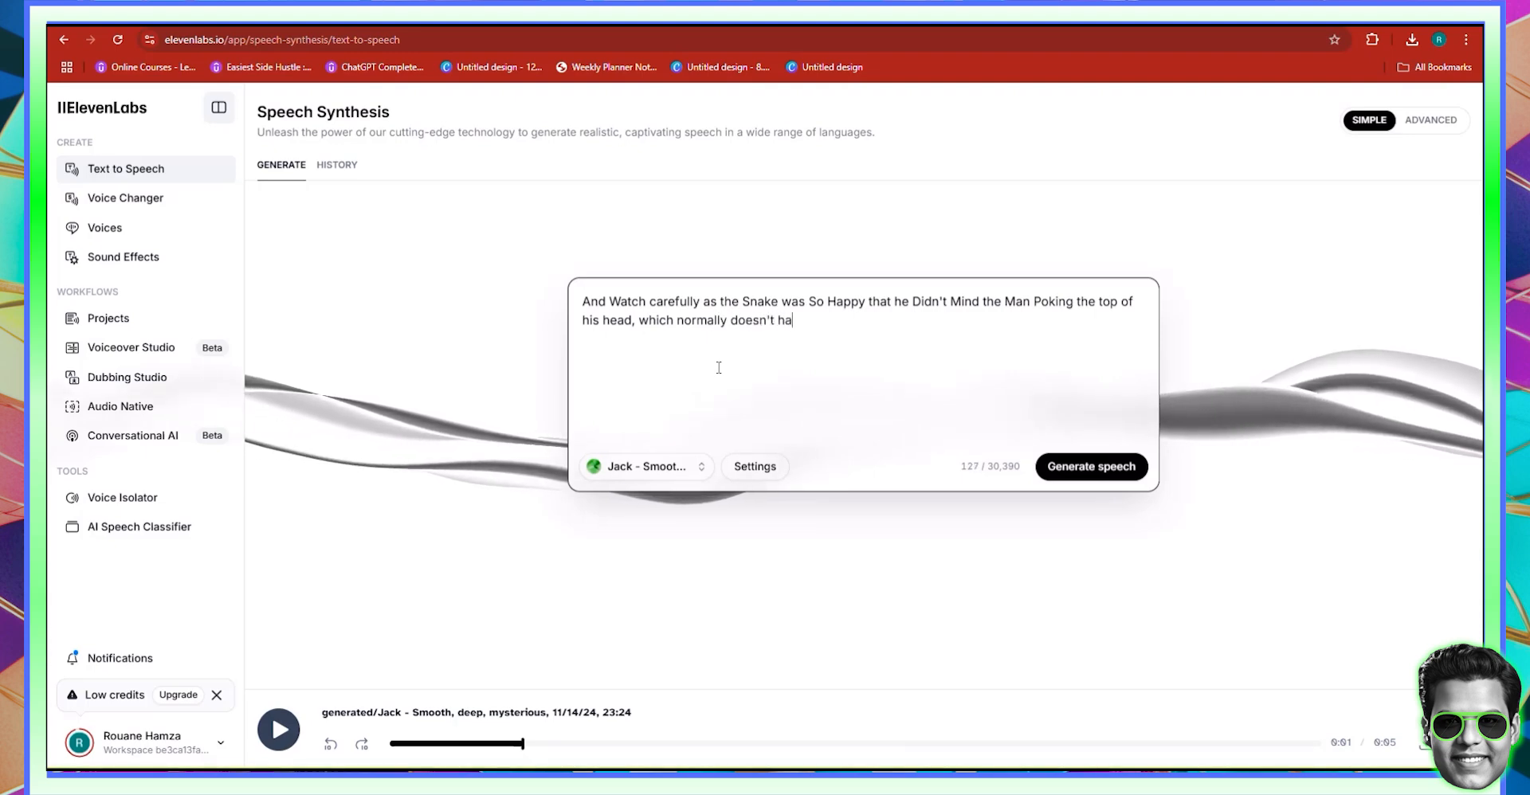
{"action": "type", "text": "t happen witho"}
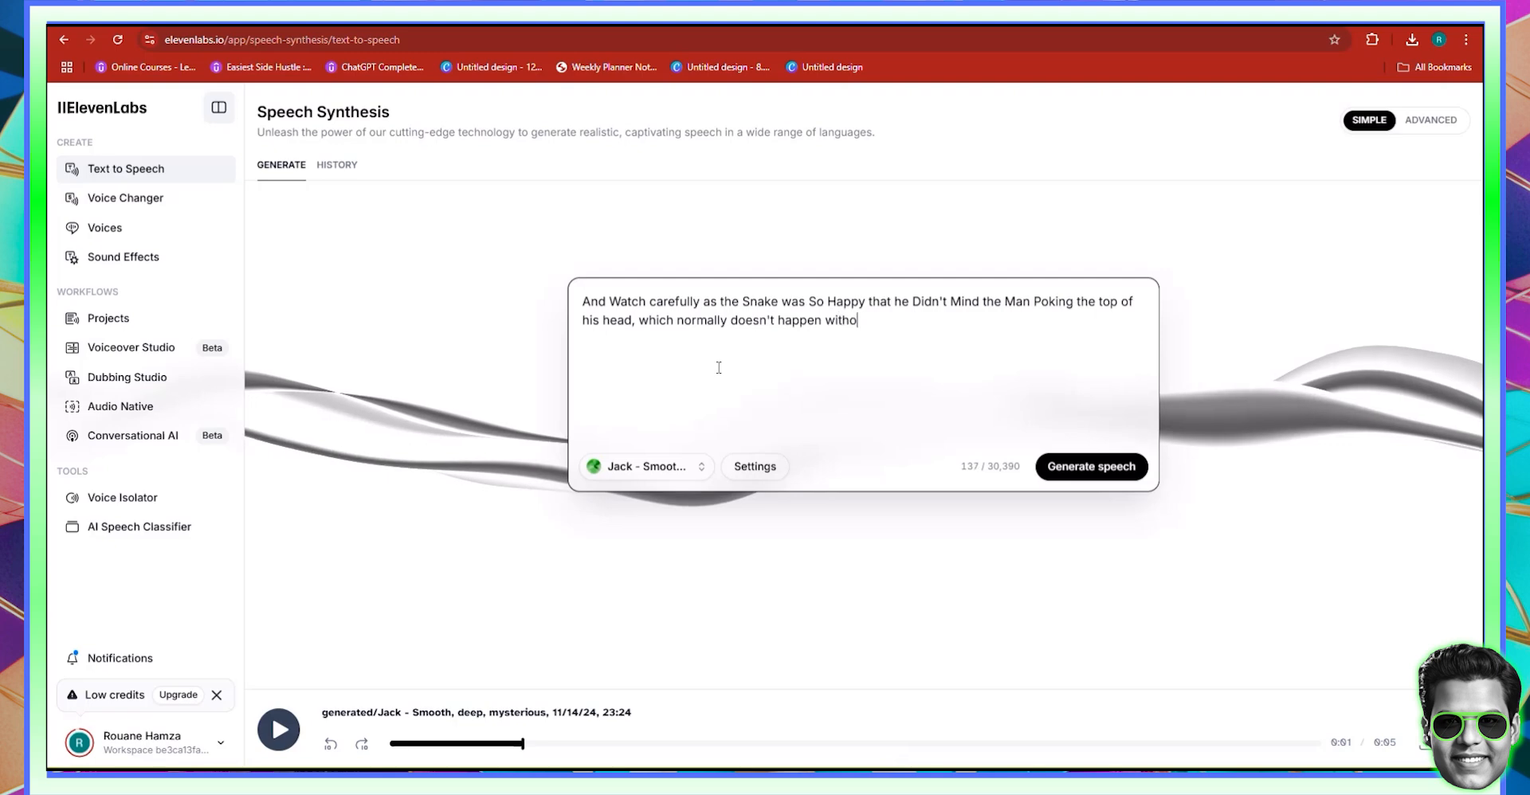
{"action": "type", "text": "ut a bite."}
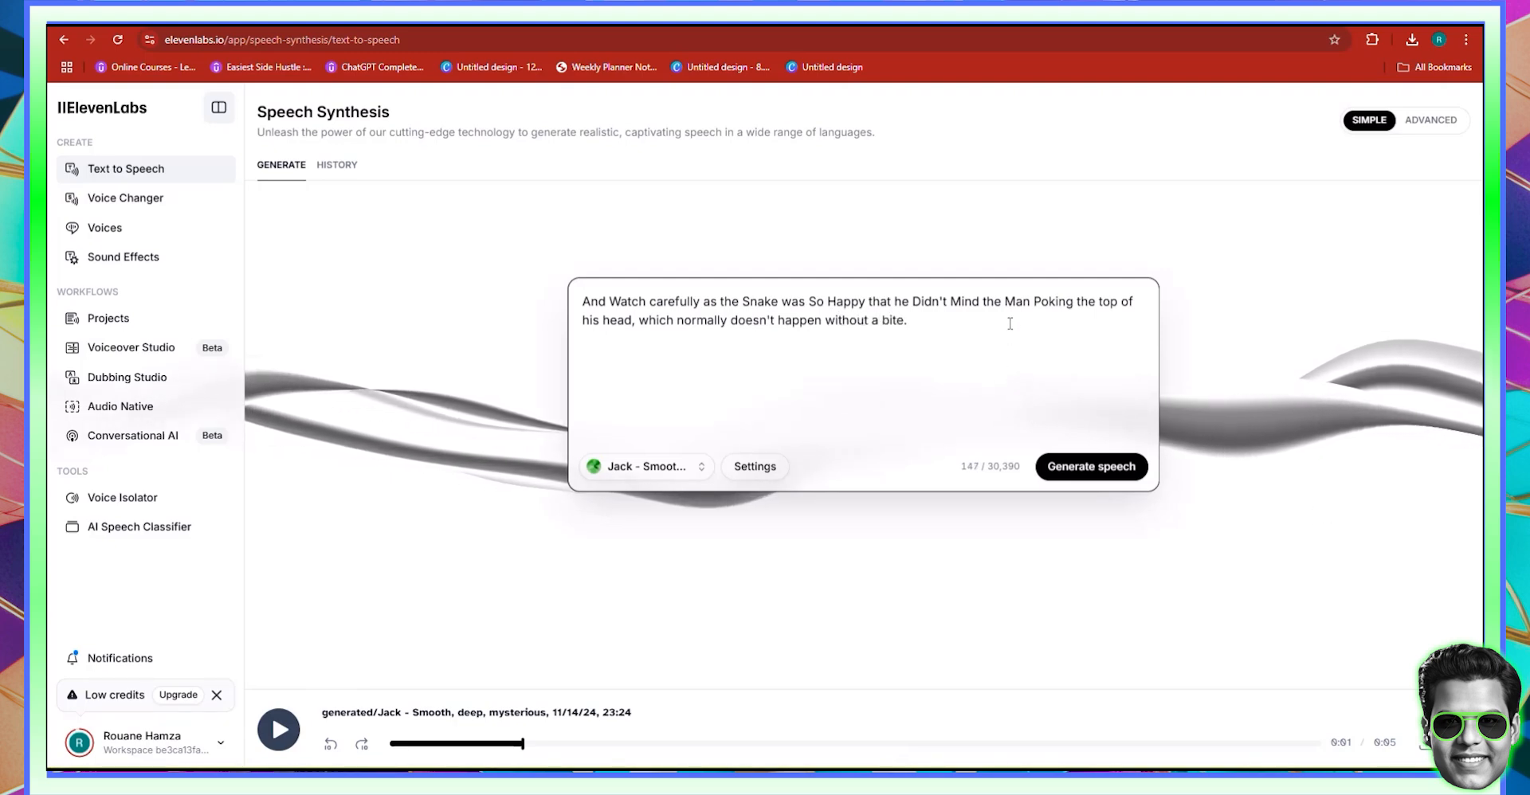
{"action": "key", "text": "BackSpace"}
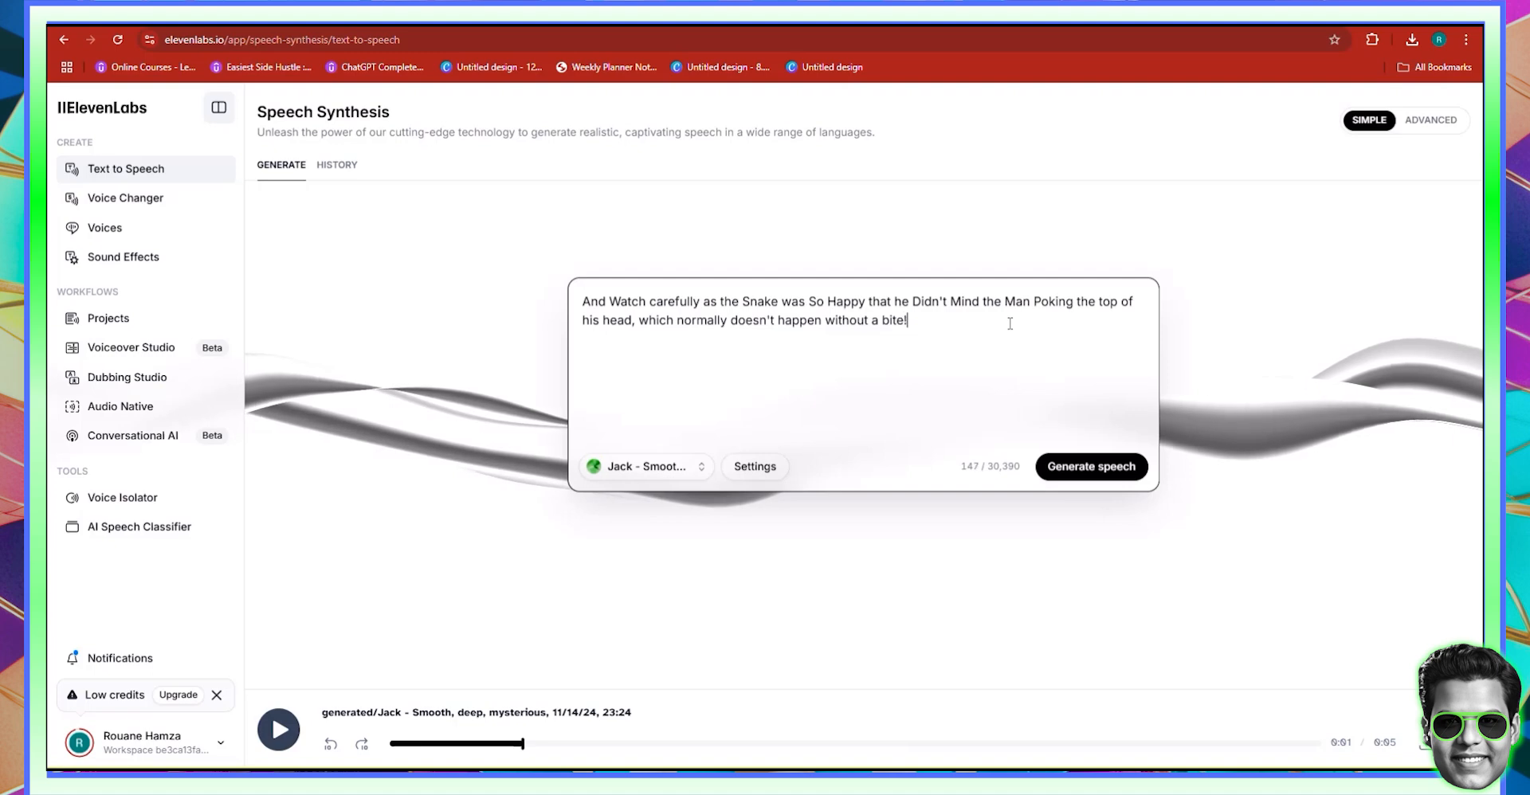
{"action": "left_click", "coordinate": [1068, 470]}
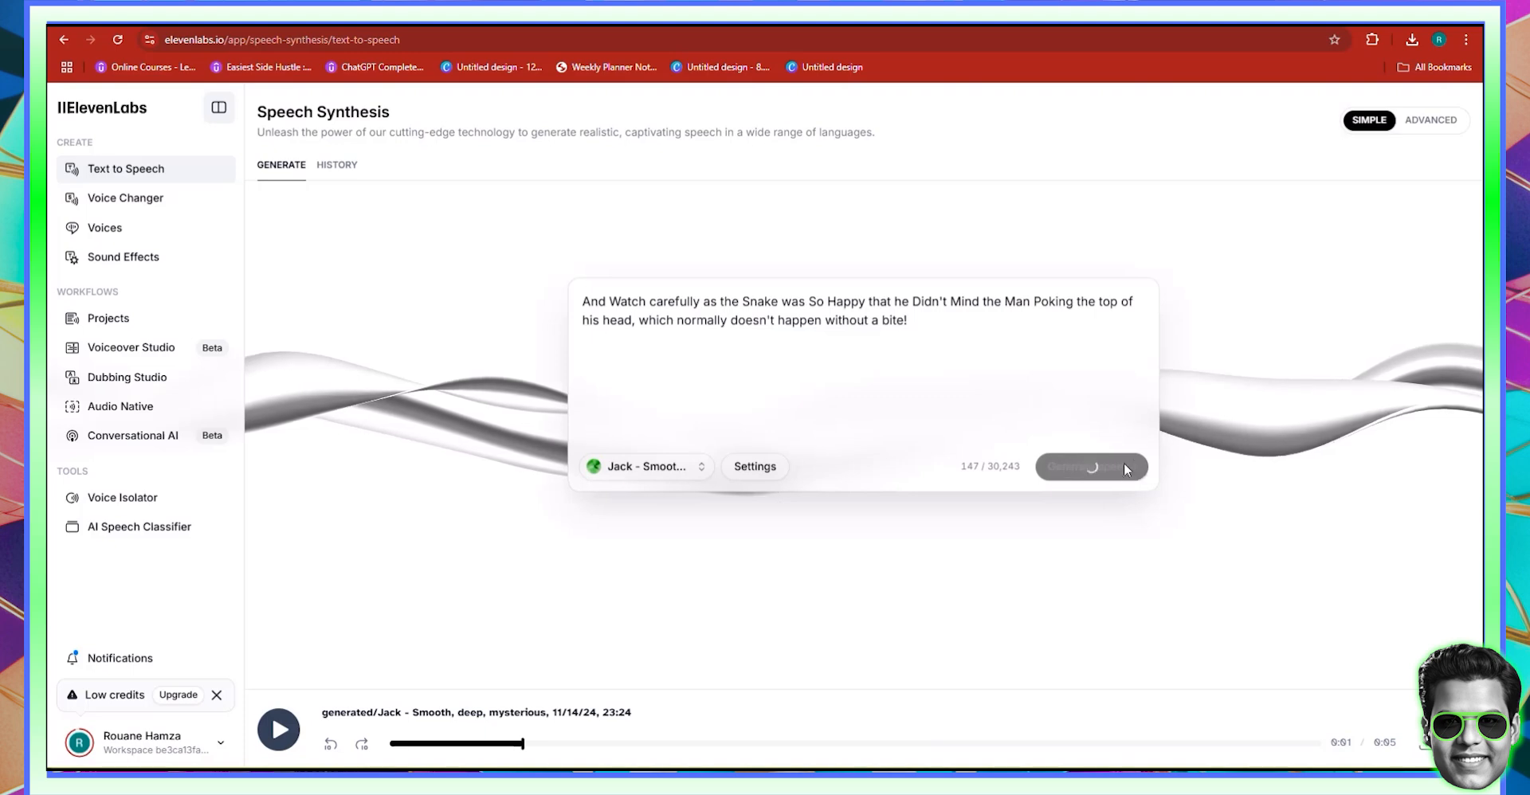
{"action": "left_click", "coordinate": [277, 731]}
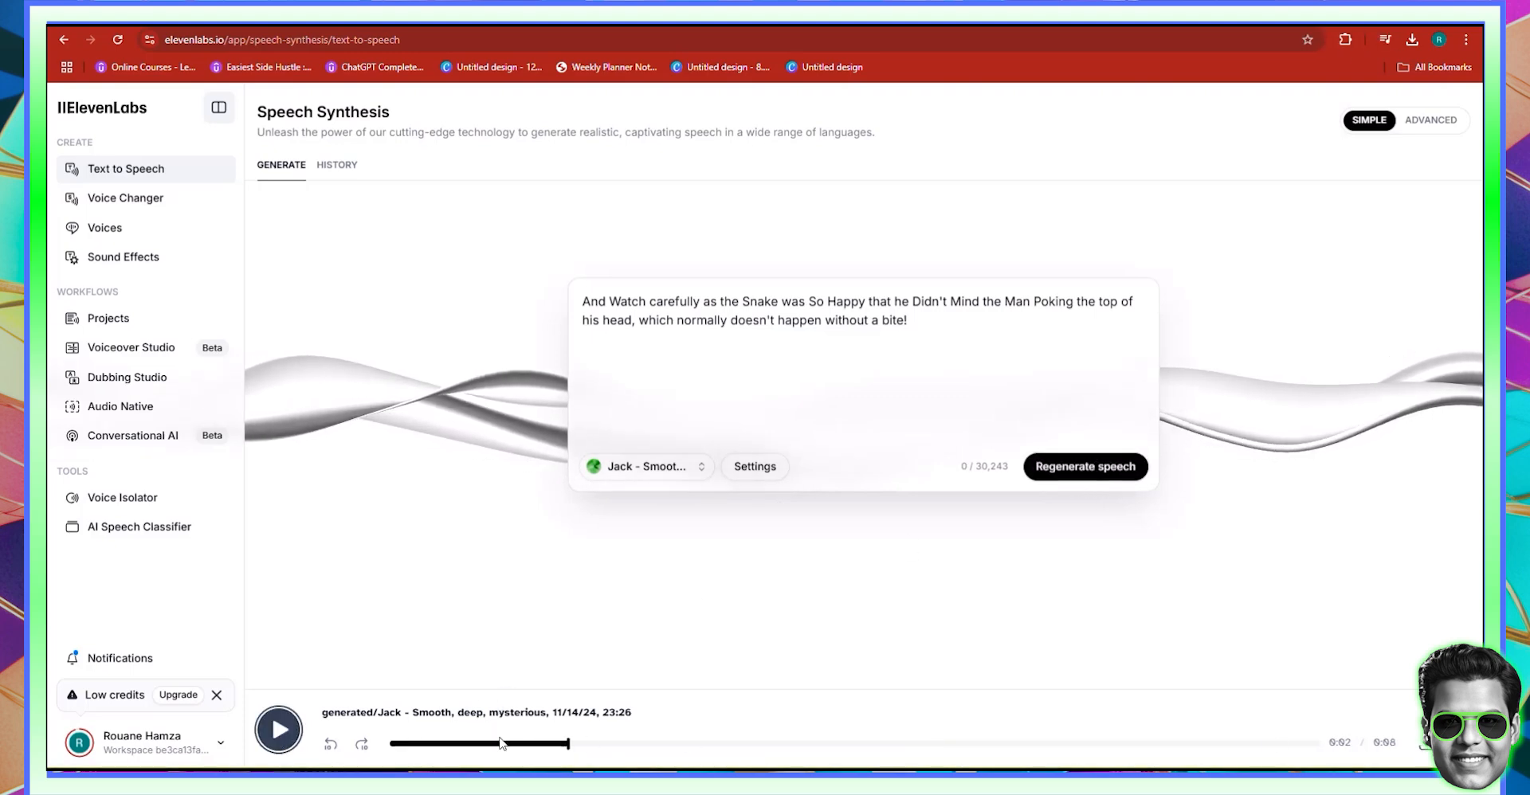
Switch back to CapCut and move the playhead to the start of the second cobra segment at 00:00:05:28
{"action": "mouse_move", "coordinate": [614, 781]}
{"action": "left_click", "coordinate": [691, 717]}
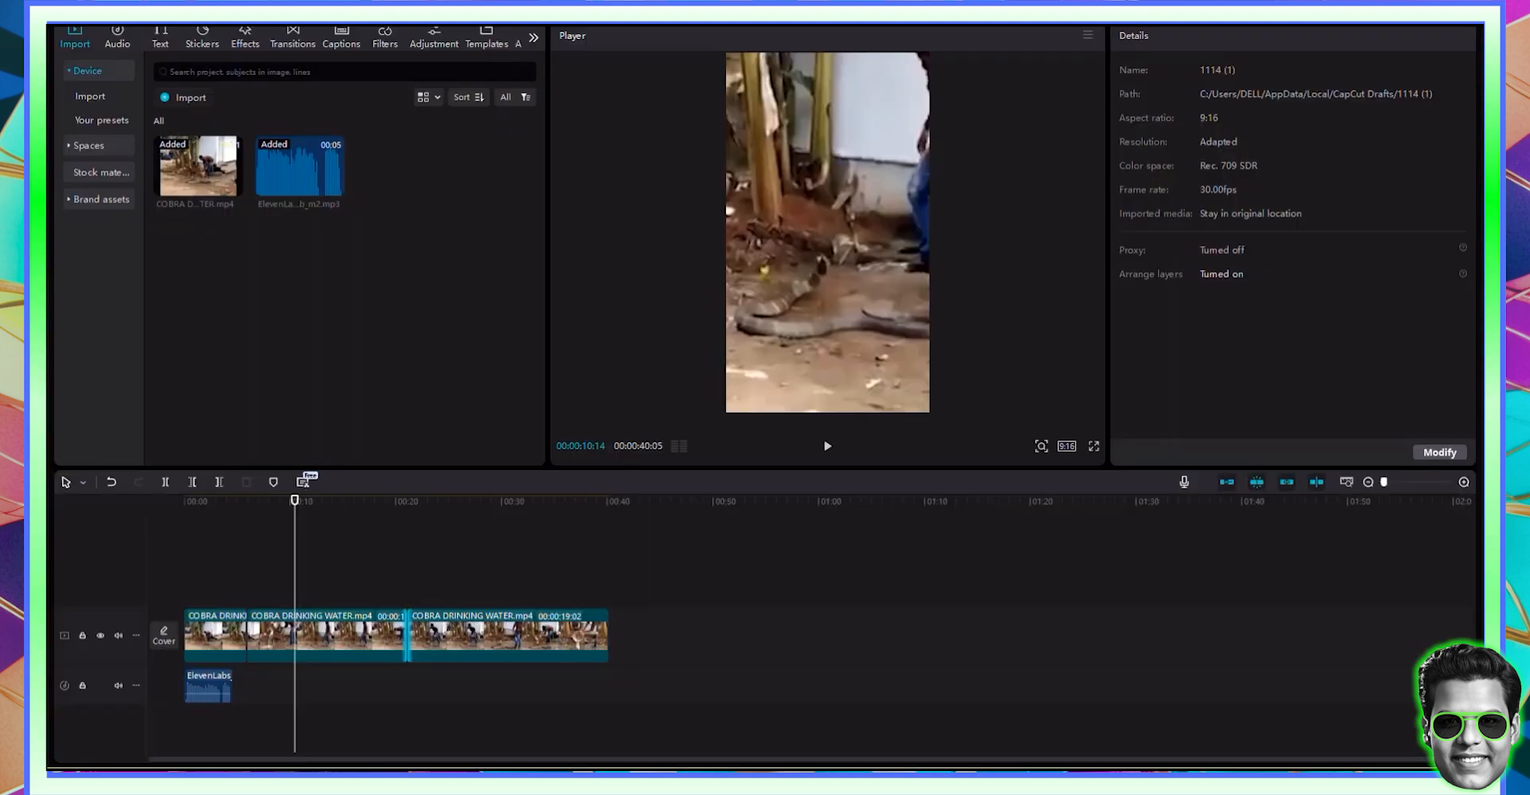
{"action": "left_click", "coordinate": [260, 510]}
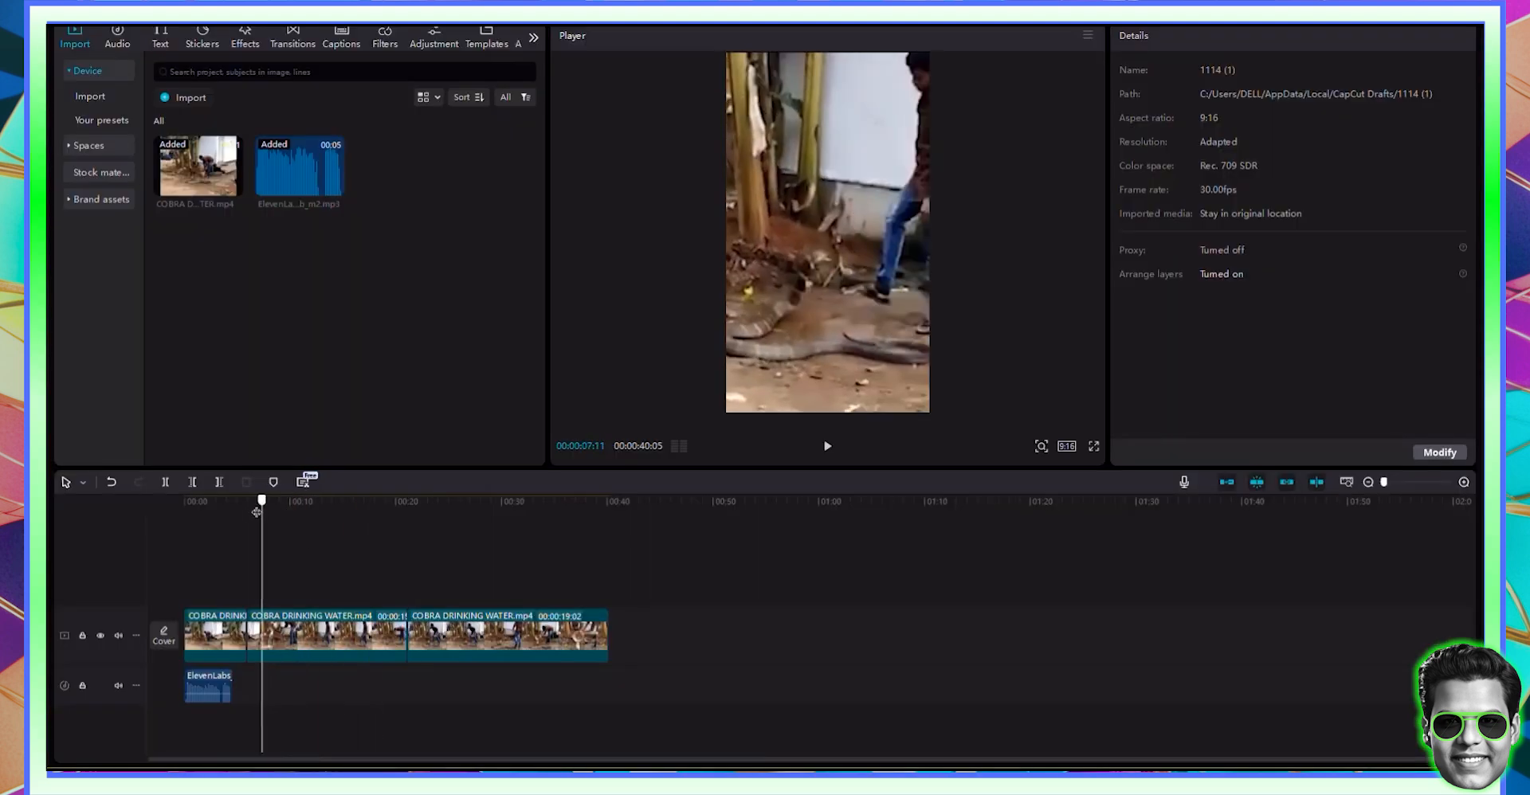
{"action": "left_click", "coordinate": [247, 510]}
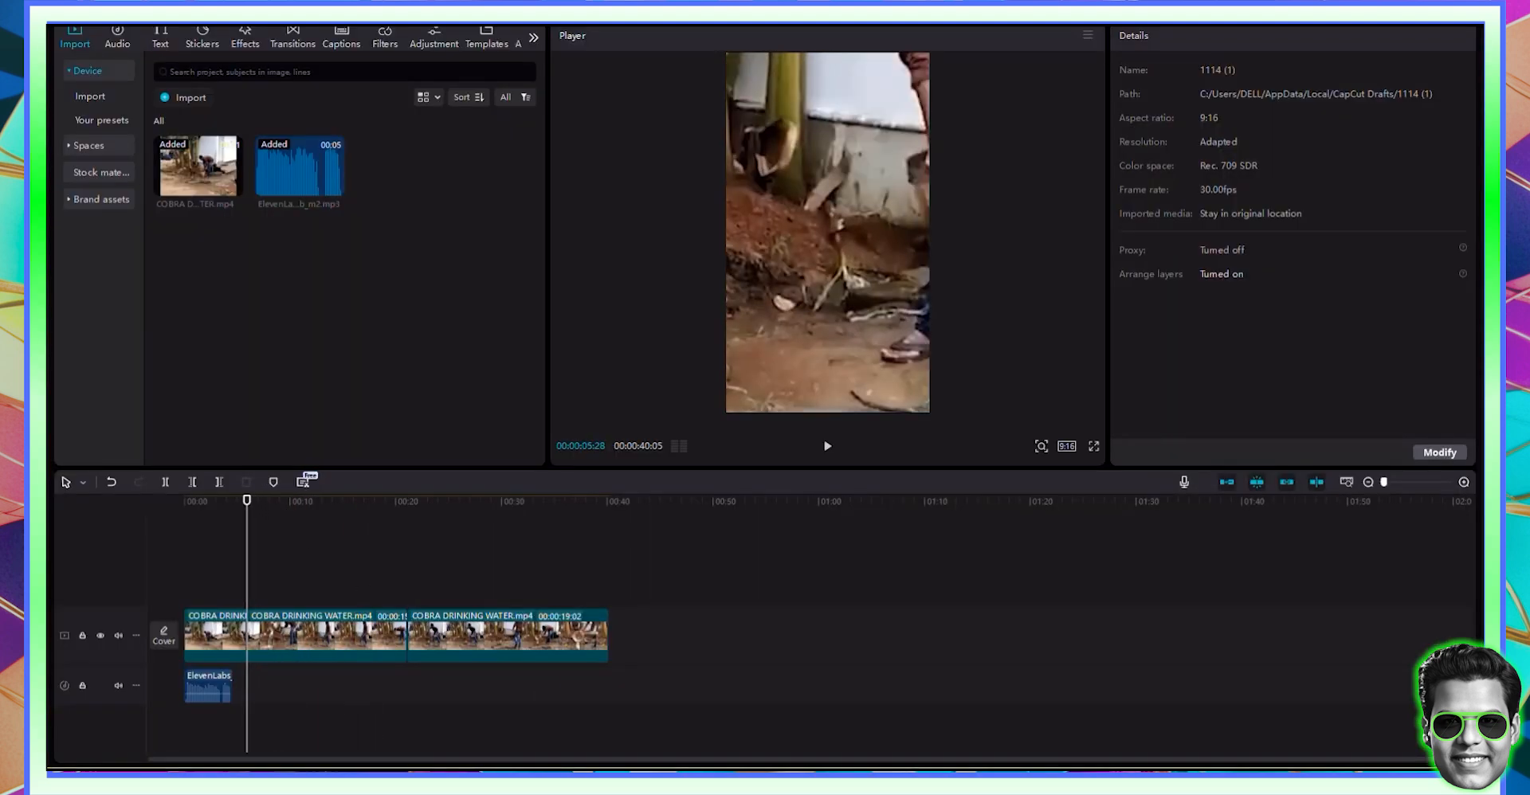
Import the newest ElevenLabs voiceover MP3 (2024-11-14T22_26_22) from the Downloads folder into the CapCut project media
{"action": "mouse_move", "coordinate": [612, 781]}
{"action": "left_click", "coordinate": [690, 713]}
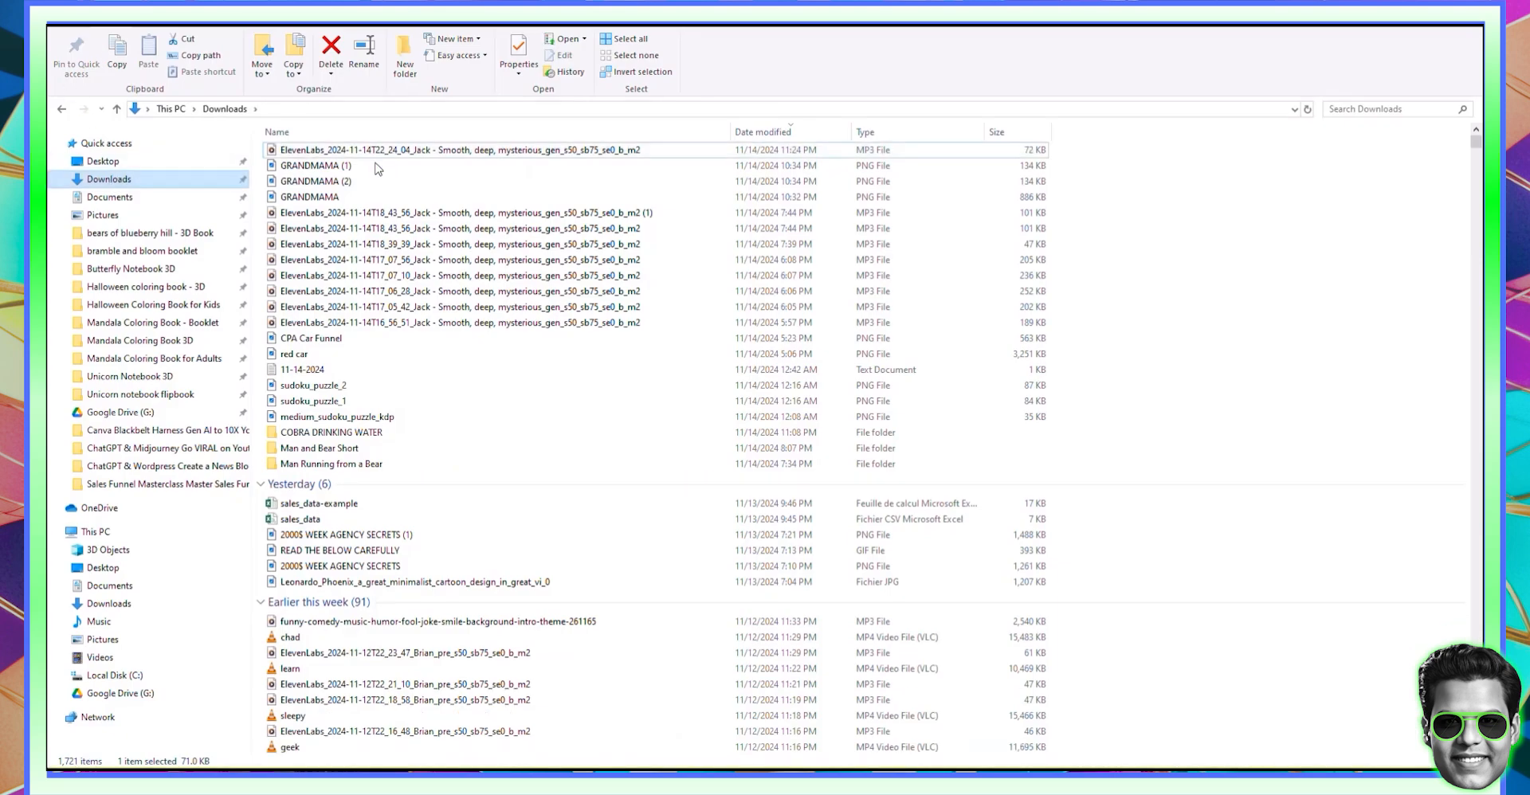
{"action": "left_click", "coordinate": [450, 177]}
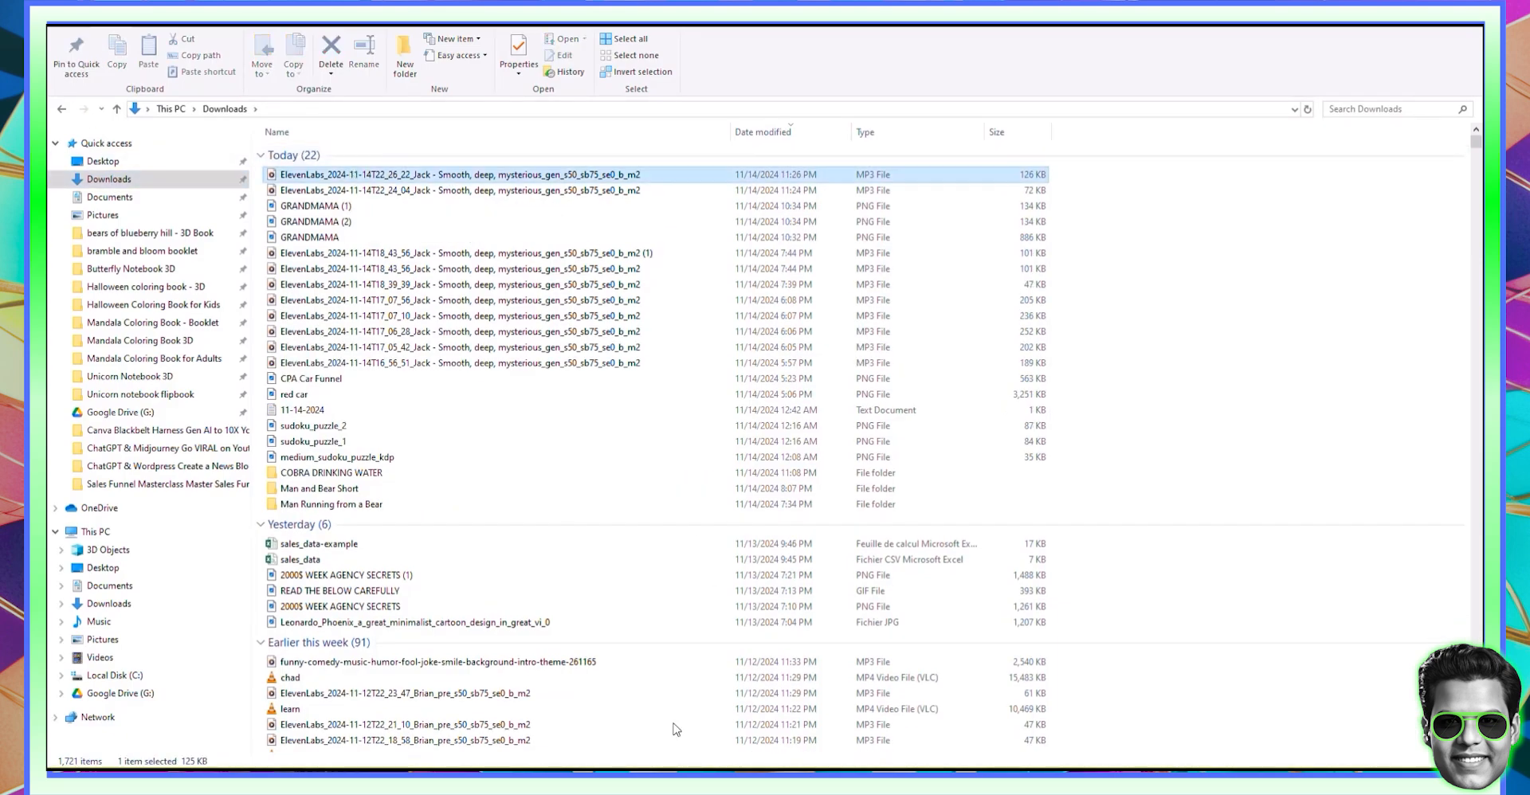
{"action": "scroll", "coordinate": [676, 729], "scroll_direction": "down", "scroll_amount": 1}
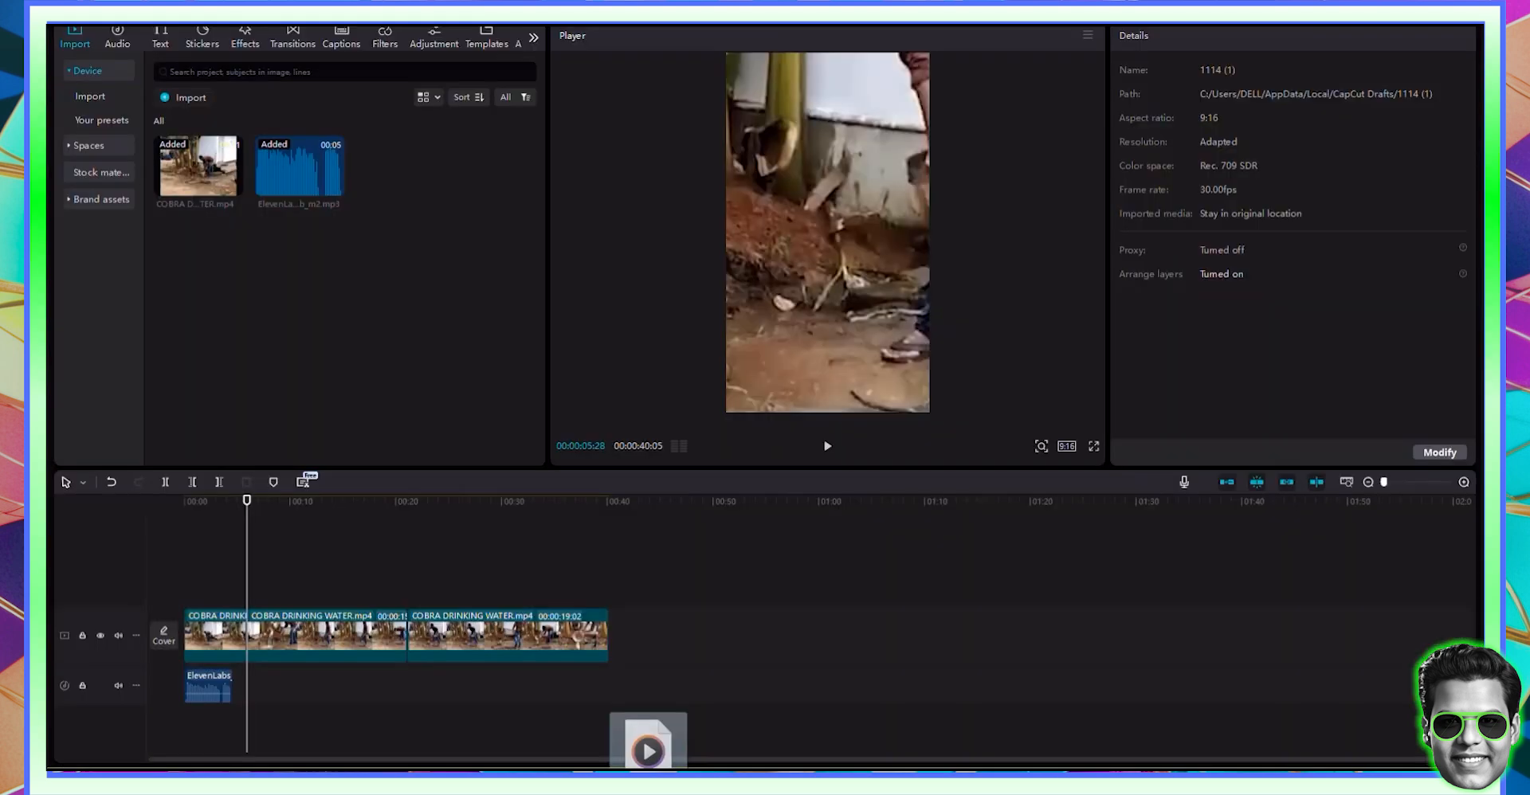
{"action": "left_click_drag", "start_coordinate": [648, 745], "coordinate": [399, 289]}
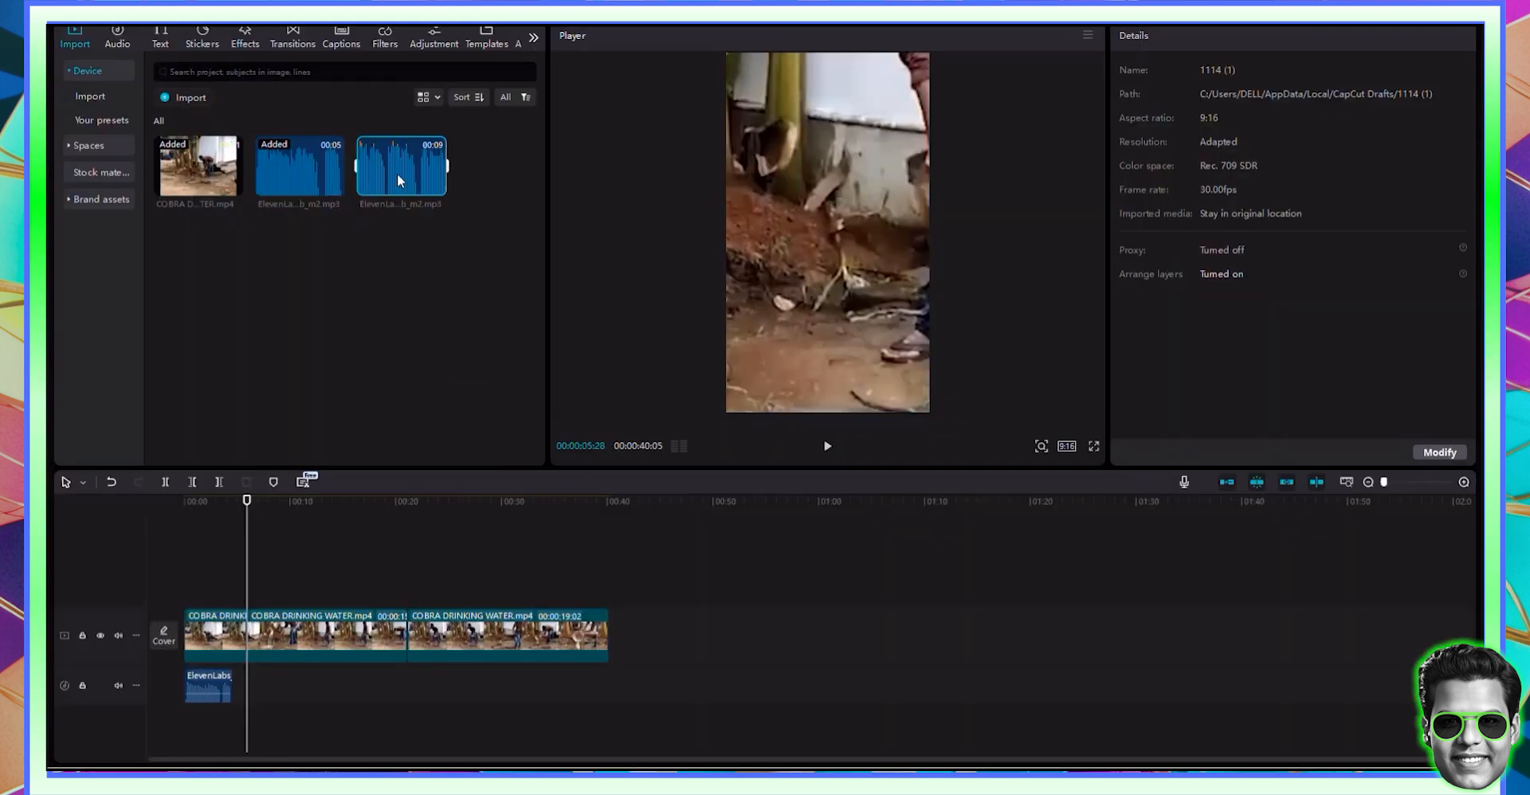
Place the new voiceover on the audio track at about 9 seconds, preview the lead-in, and set the playhead to 00:00:09:12
{"action": "left_click_drag", "start_coordinate": [398, 180], "coordinate": [284, 677]}
{"action": "left_click", "coordinate": [824, 448]}
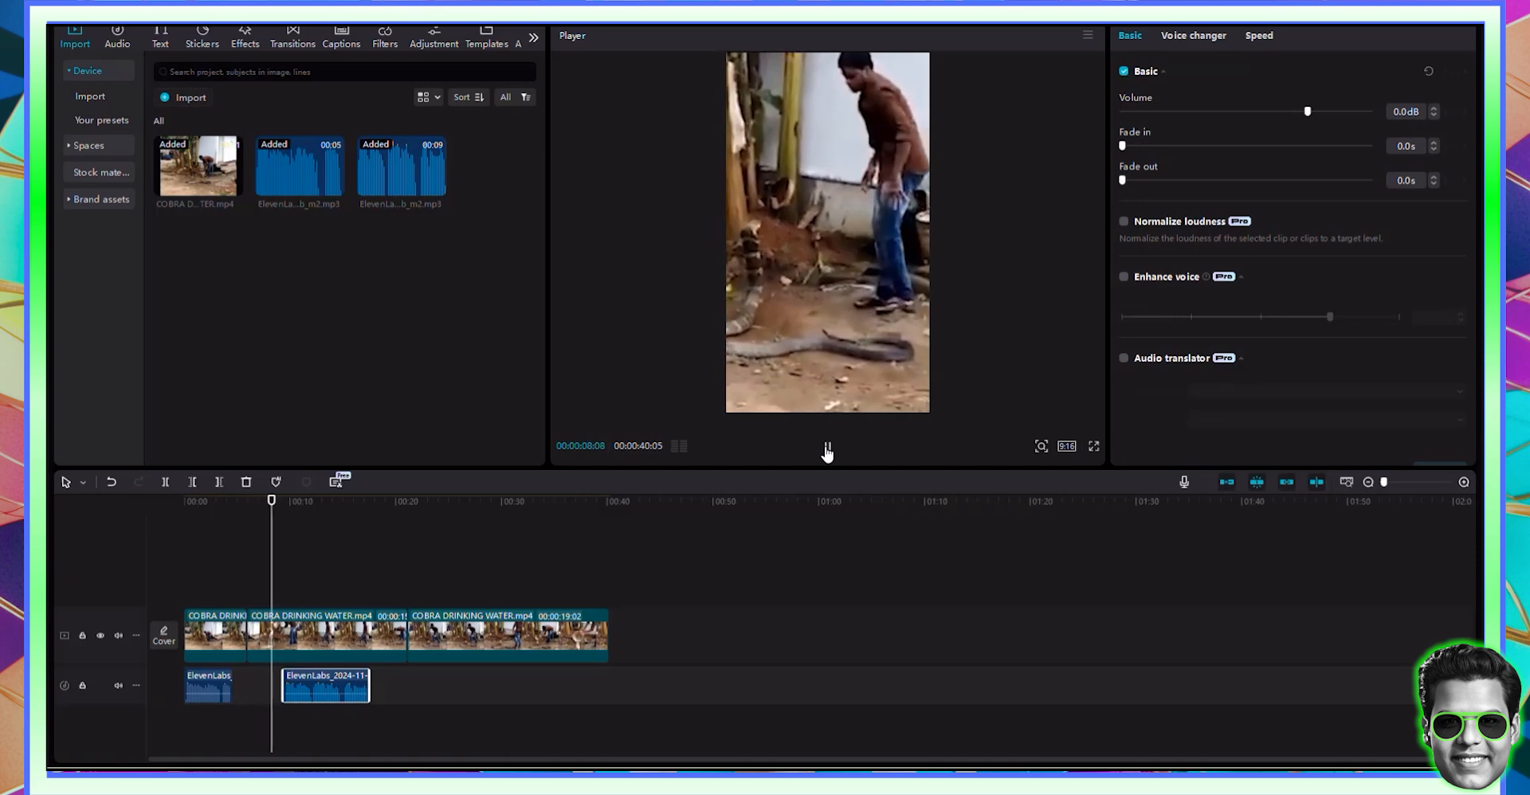
{"action": "left_click", "coordinate": [827, 452]}
{"action": "left_click", "coordinate": [284, 502]}
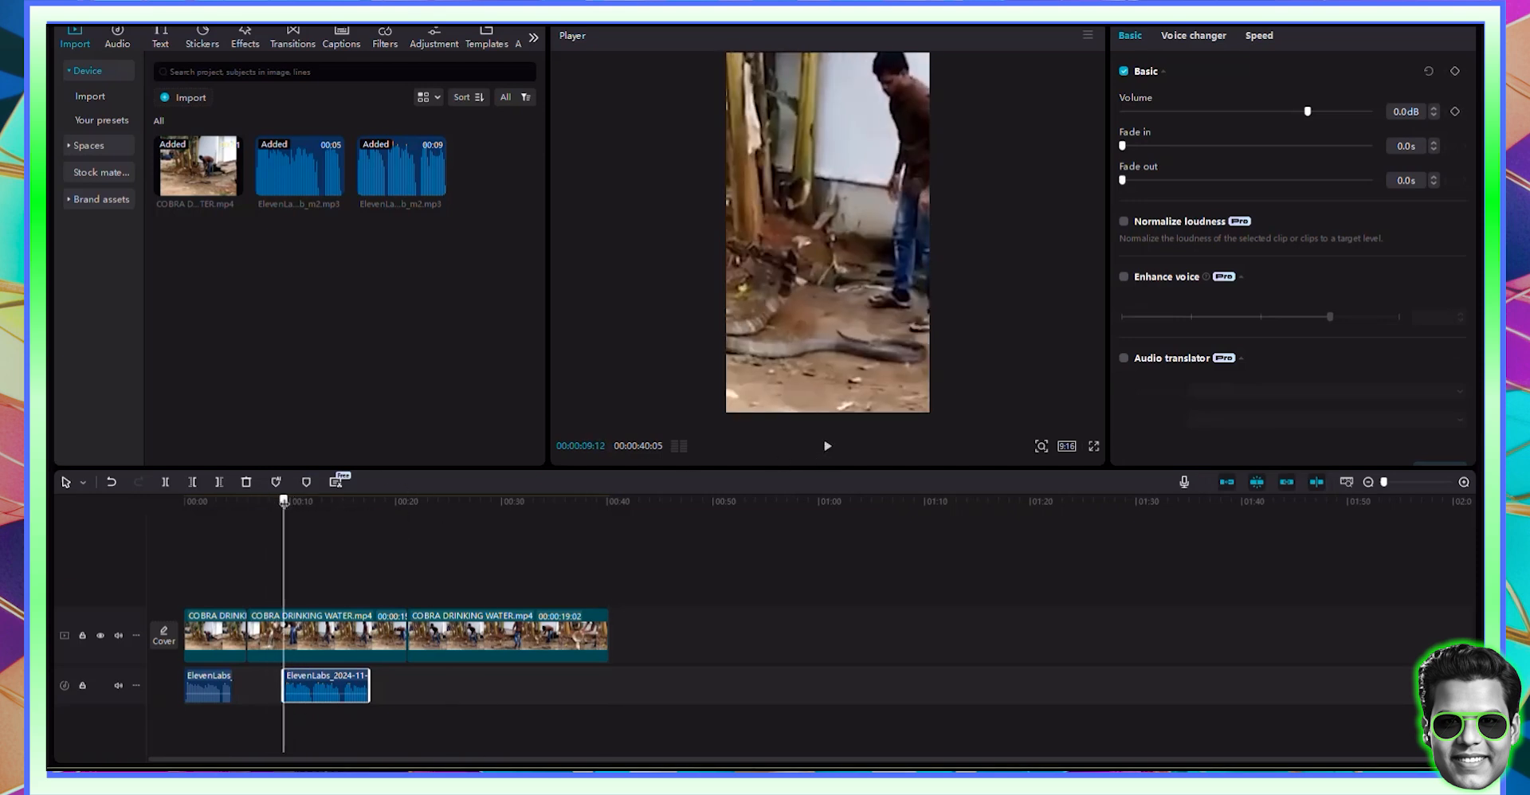
Split the second cobra segment at 00:00:09:12, turn off the main track magnet, and delete the piece before the split
{"action": "left_click", "coordinate": [259, 641]}
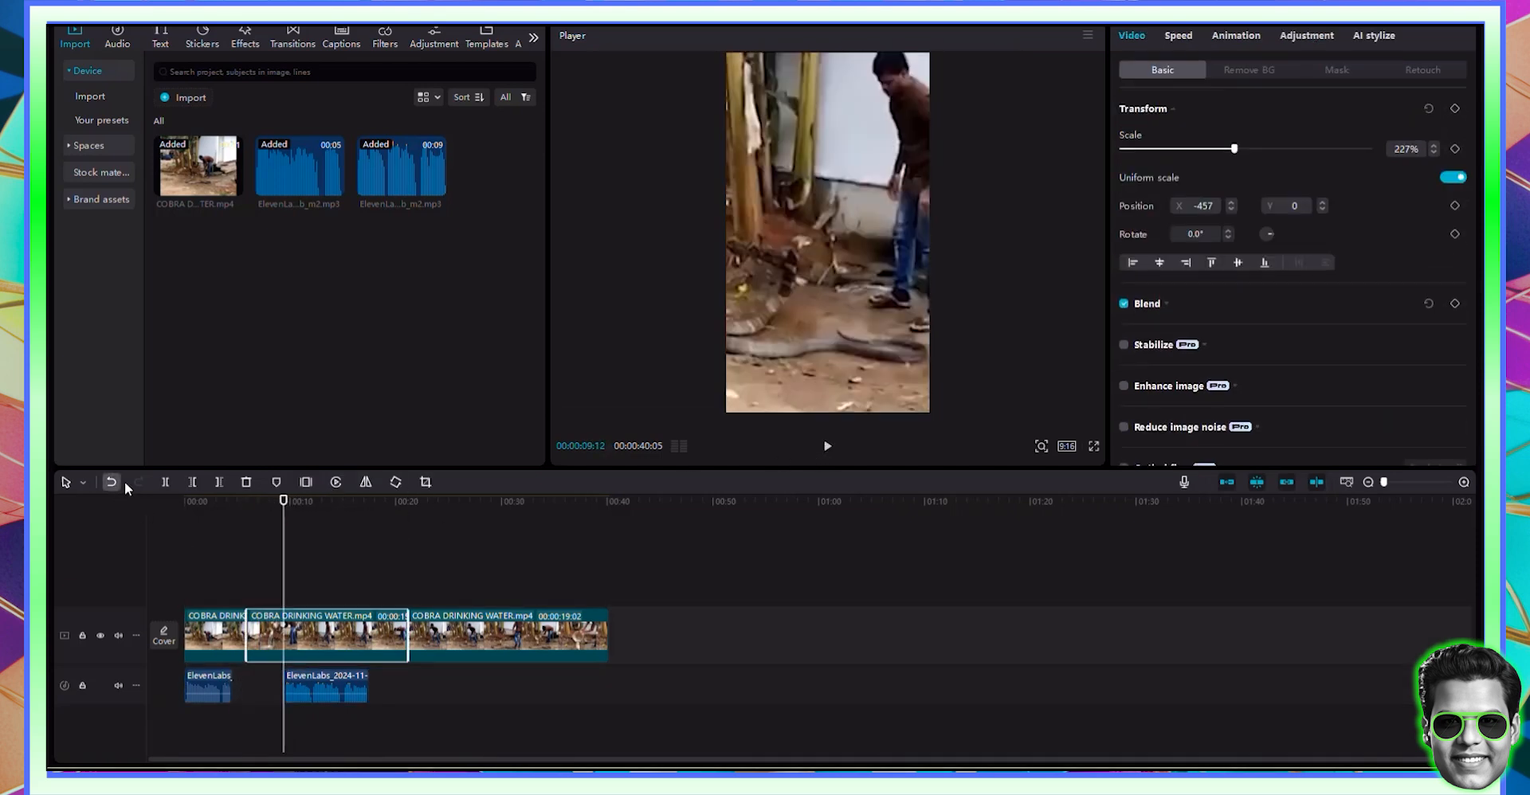
{"action": "key", "text": "ctrl+b"}
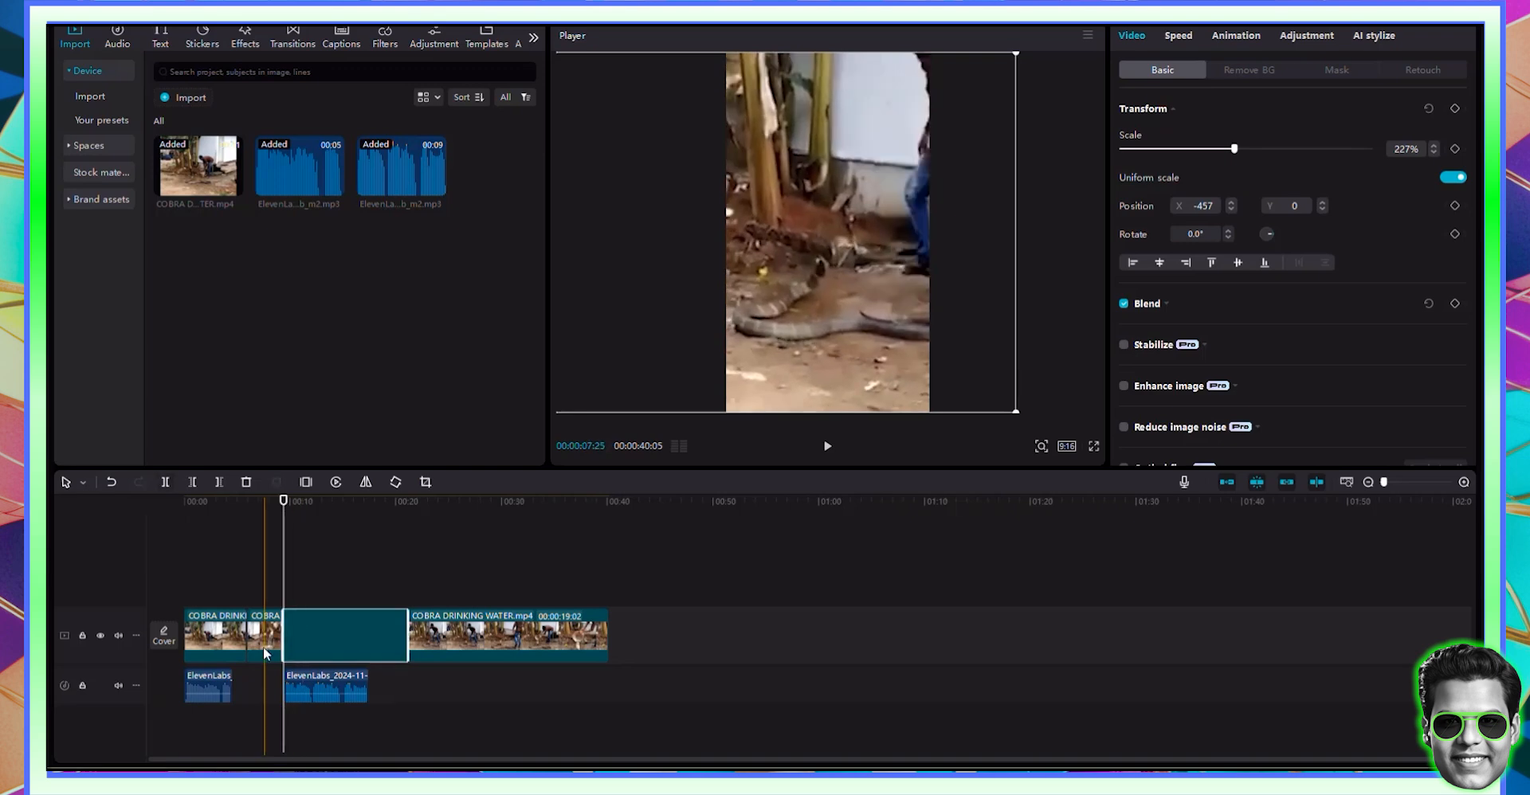
{"action": "left_click", "coordinate": [1228, 483]}
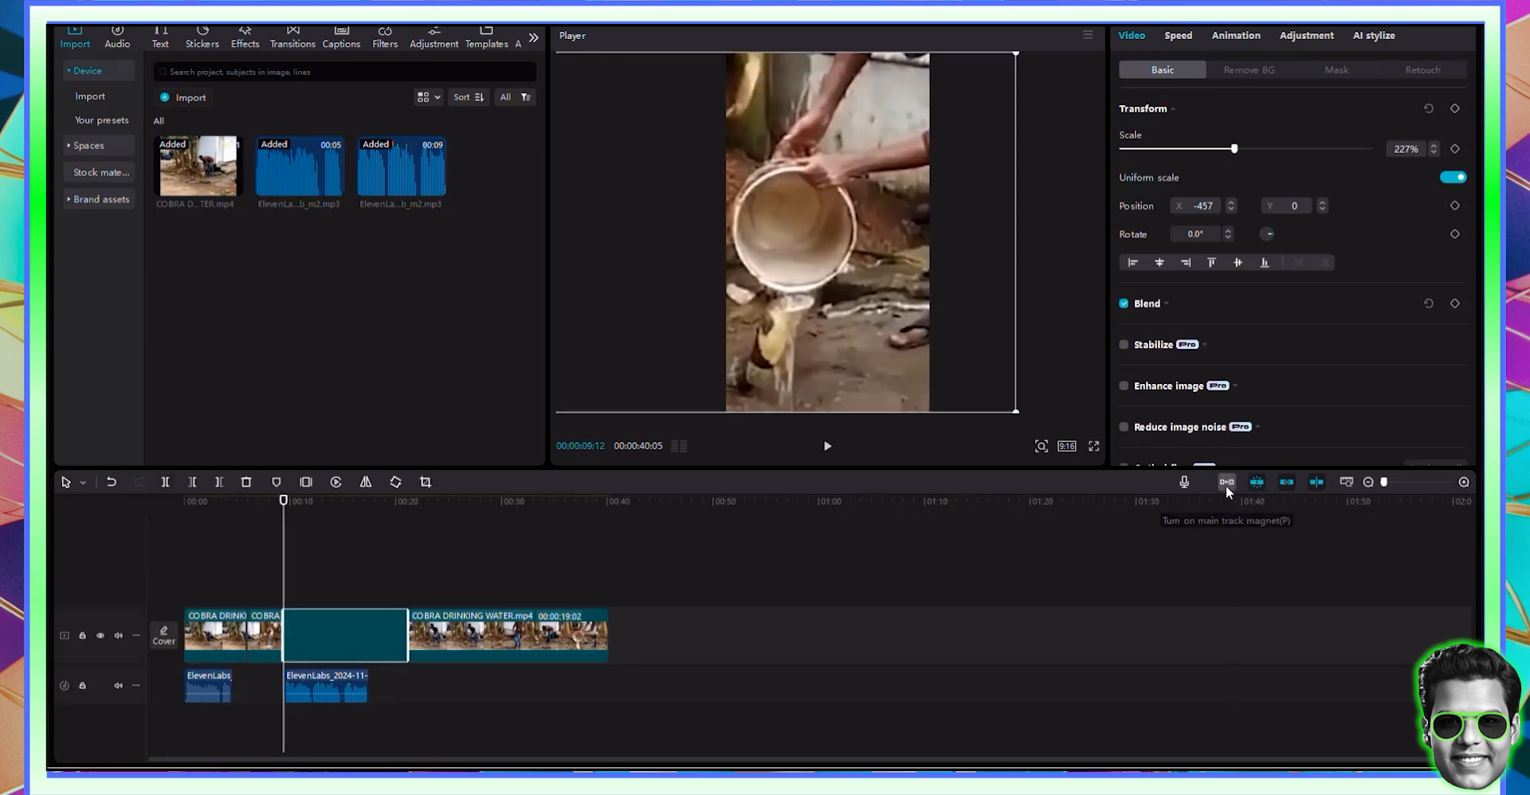
{"action": "left_click", "coordinate": [260, 638]}
{"action": "key", "text": "Delete"}
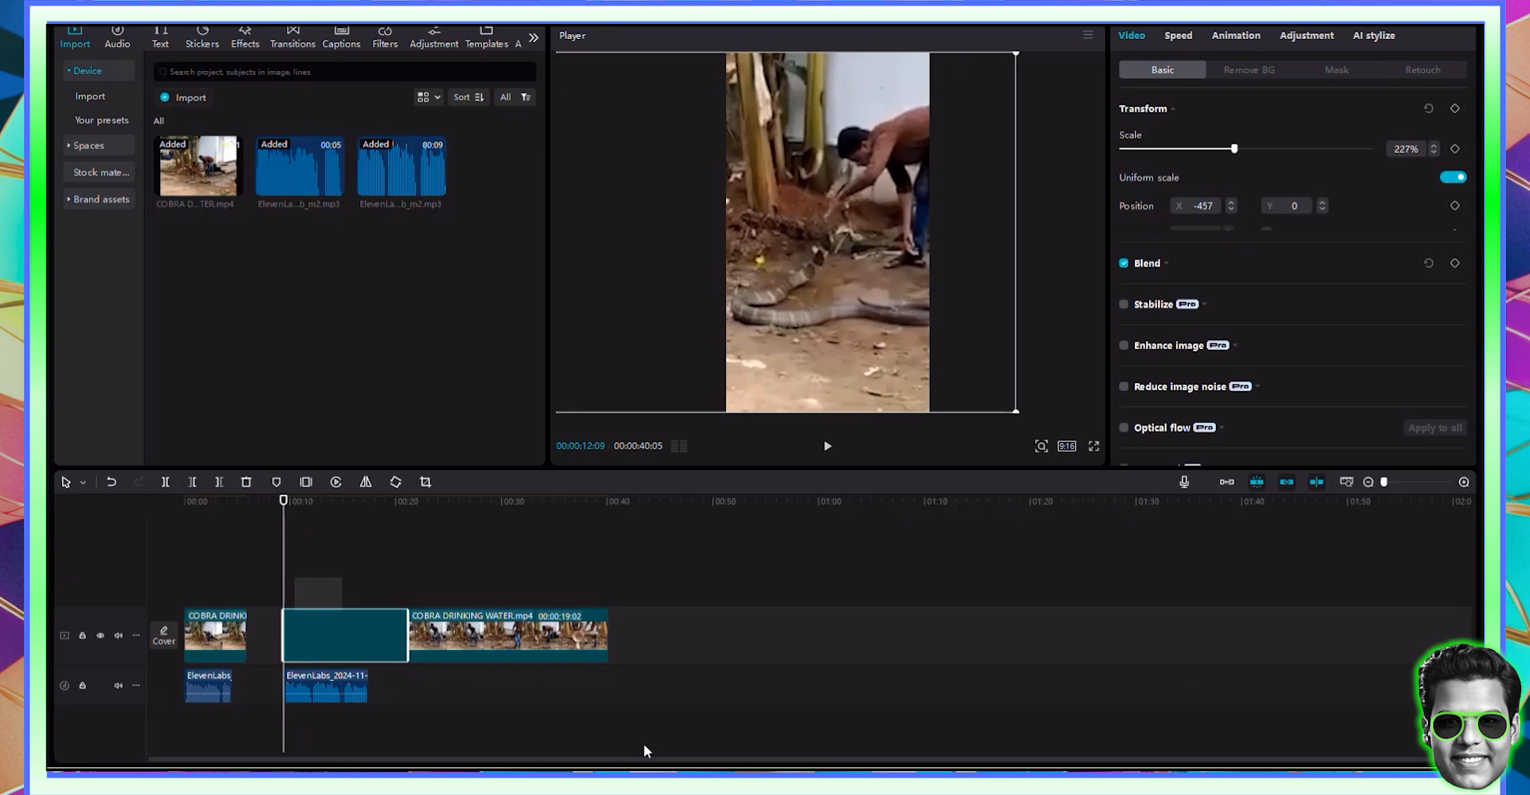
Move the two remaining cobra segments and the second voiceover back together against the first segment and play from that join
{"action": "left_click_drag", "start_coordinate": [643, 744], "coordinate": [281, 580]}
{"action": "left_click_drag", "start_coordinate": [504, 643], "coordinate": [396, 619]}
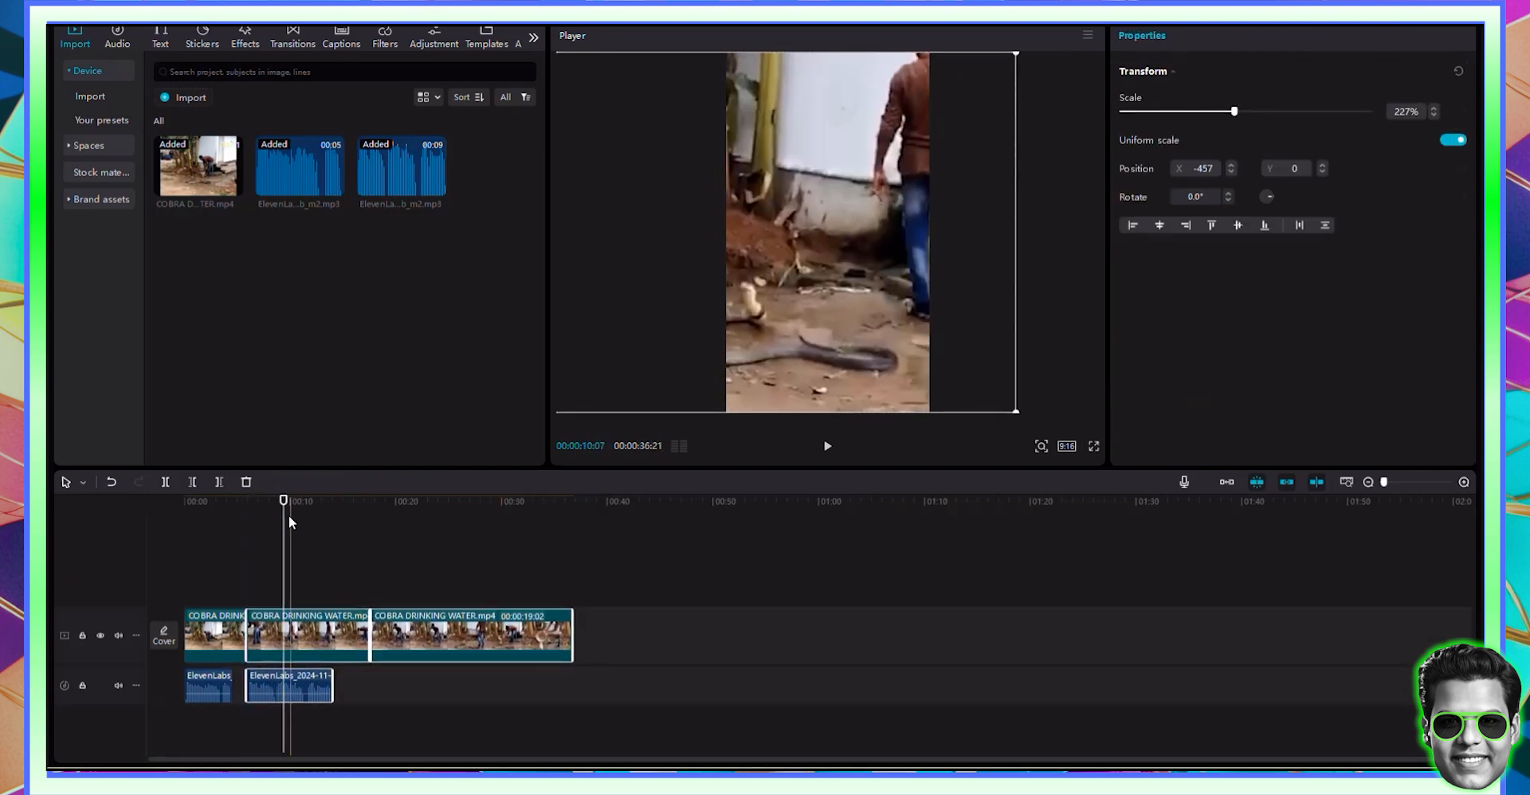
{"action": "left_click", "coordinate": [248, 516]}
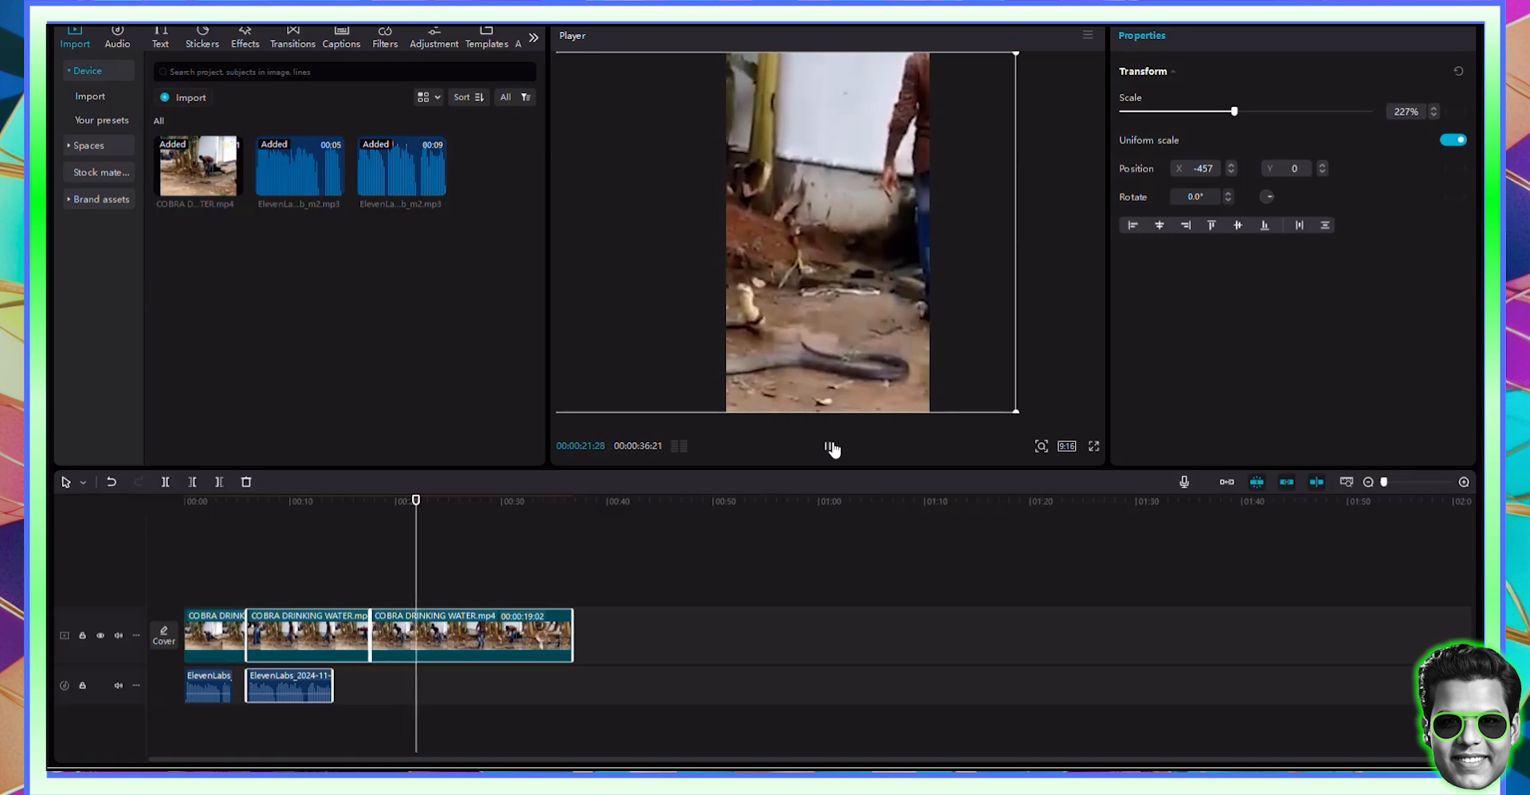
Split the last cobra segment at 00:00:22:13, delete the piece before the split with the main track magnet on, and return the playhead to about 17 seconds
{"action": "left_click", "coordinate": [830, 447]}
{"action": "left_click", "coordinate": [165, 482]}
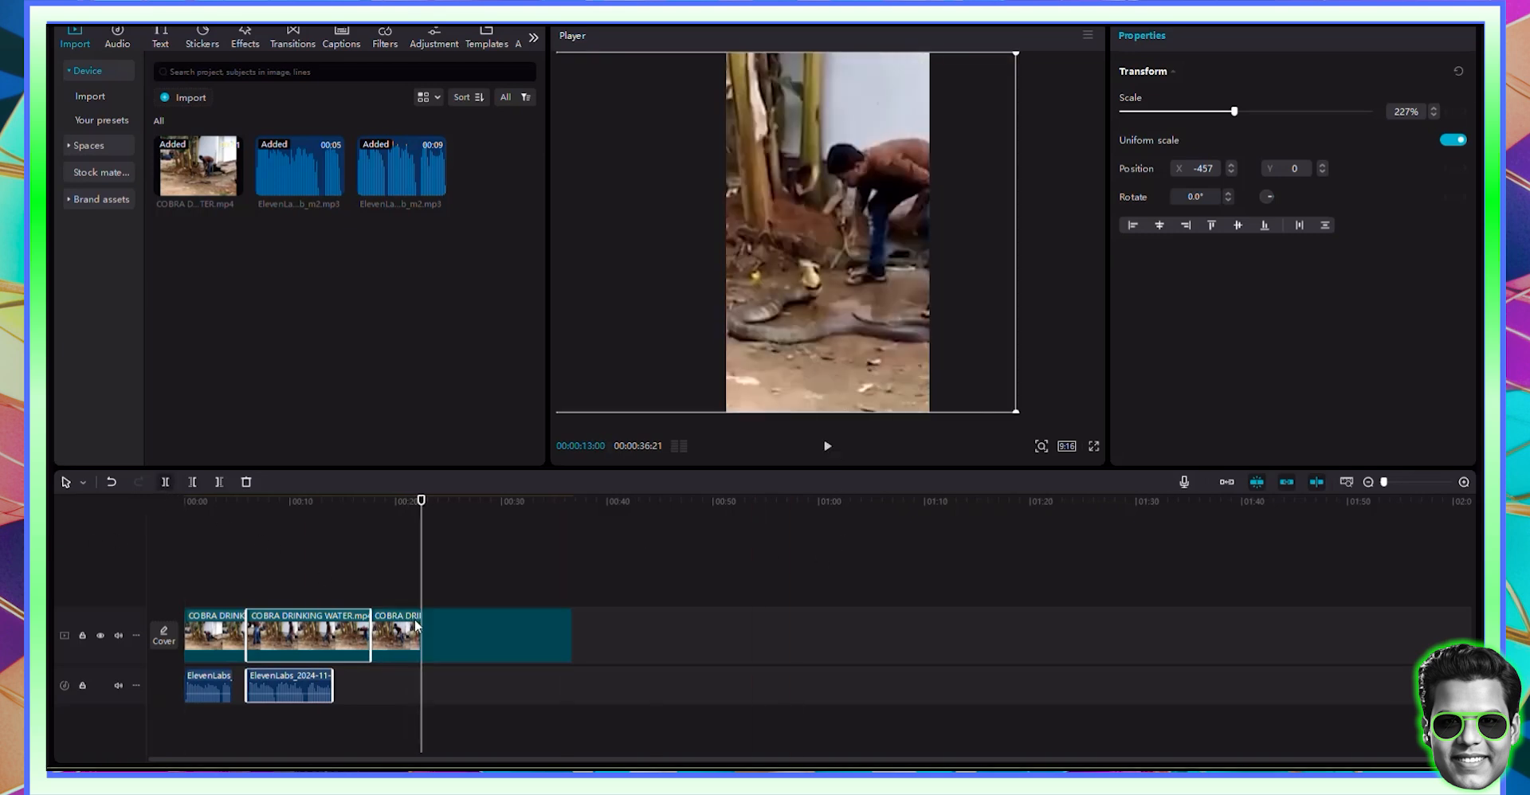
{"action": "left_click", "coordinate": [396, 641]}
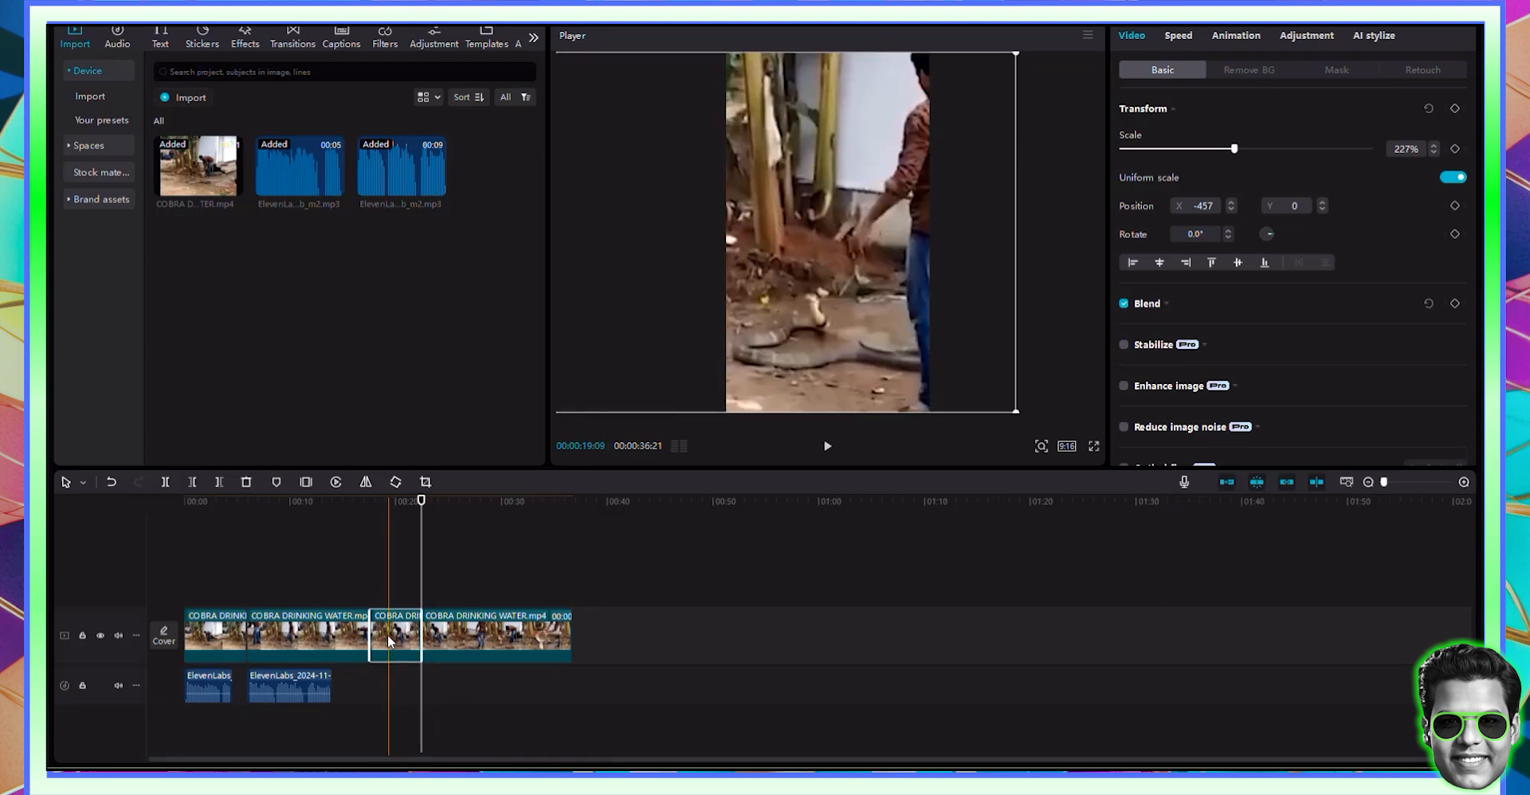
{"action": "key", "text": "Delete"}
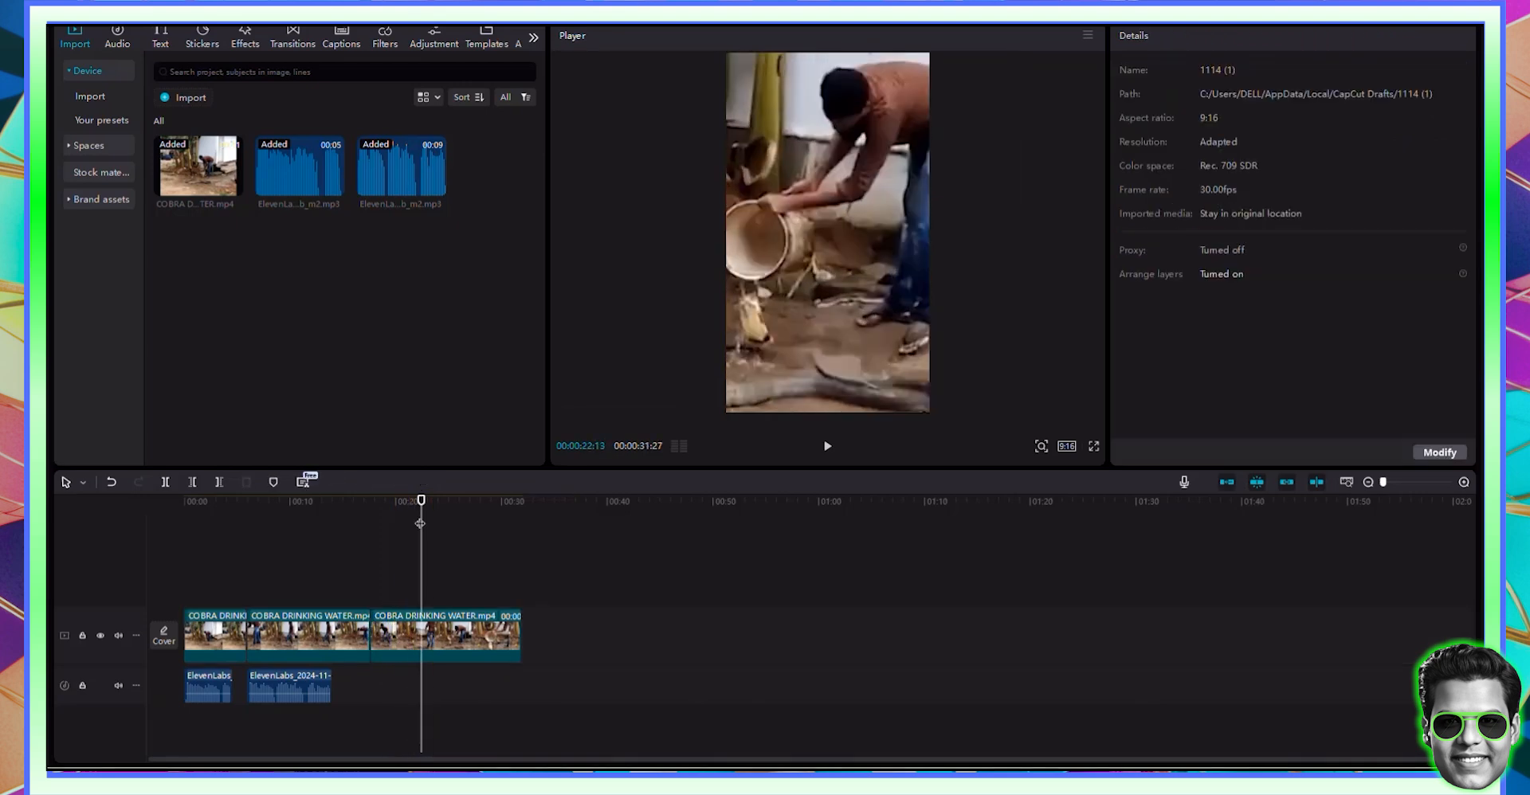
{"action": "left_click_drag", "start_coordinate": [418, 526], "coordinate": [368, 526]}
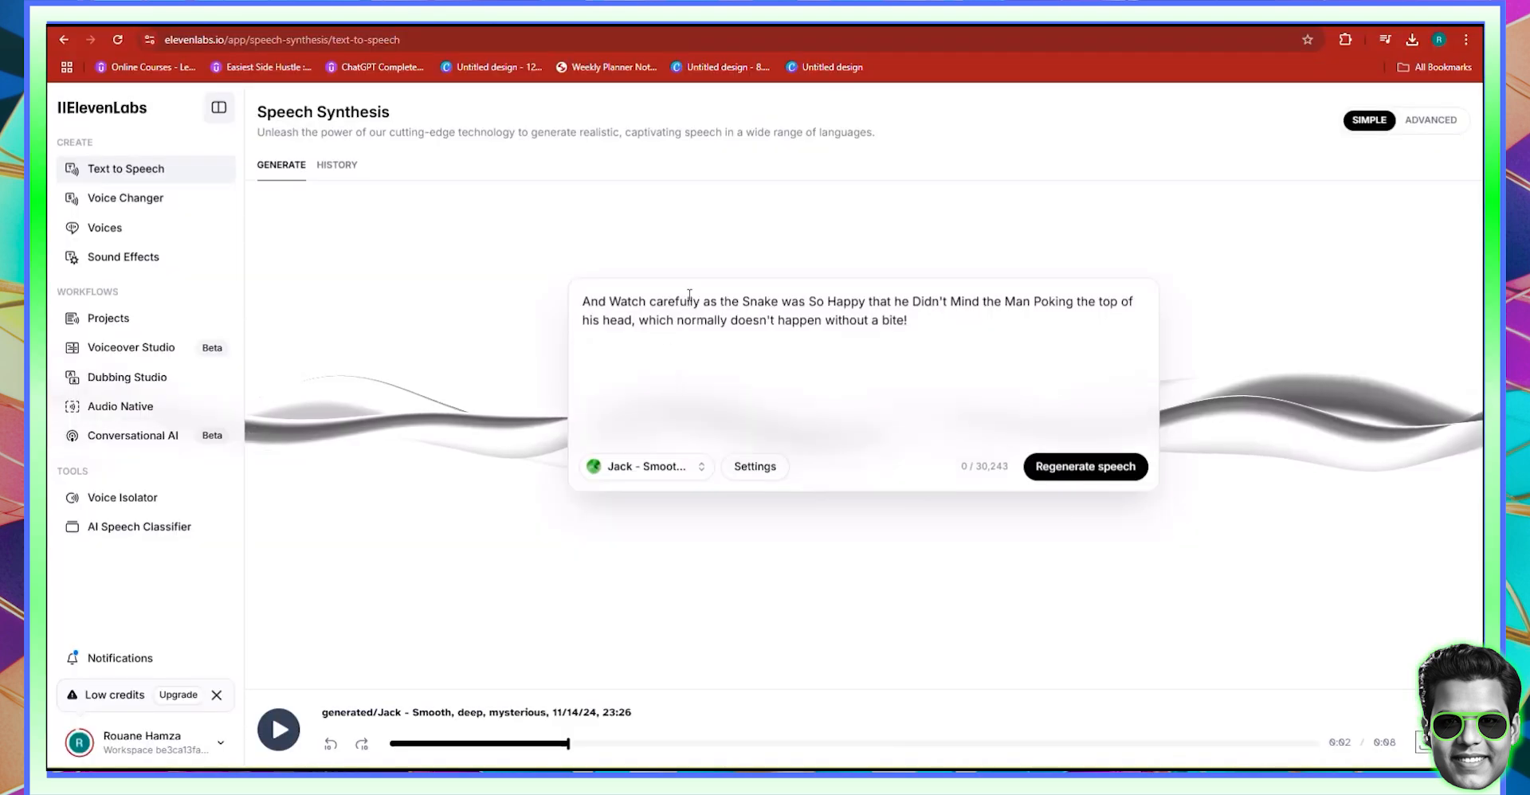
Switch to ElevenLabs and replace the speech text with "The Man Was Also really Nice, and Gave"
{"action": "double_click", "coordinate": [690, 301]}
{"action": "key", "text": "ctrl+a"}
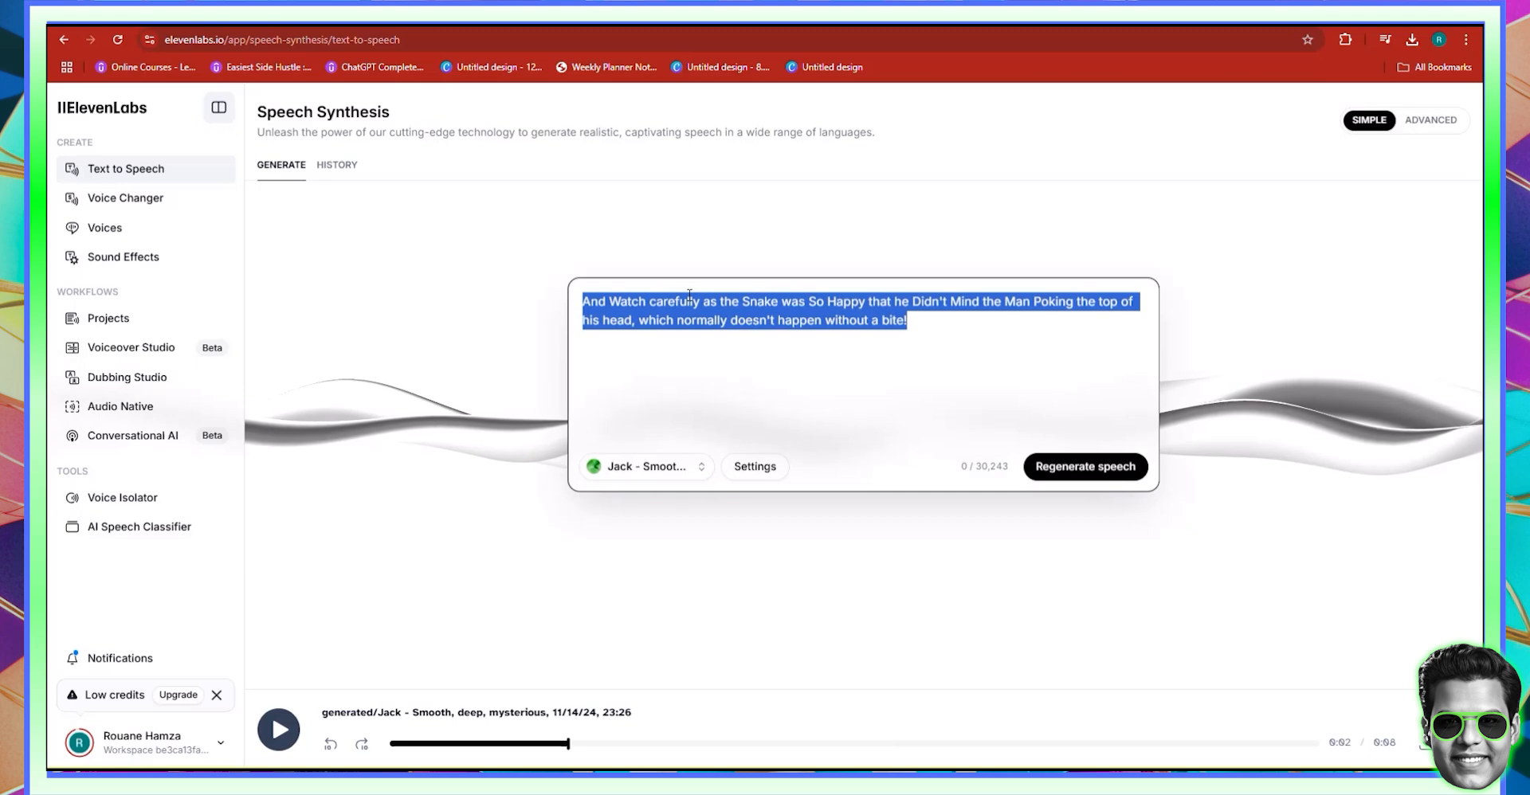
{"action": "key", "text": "BackSpace"}
{"action": "type", "text": "The "}
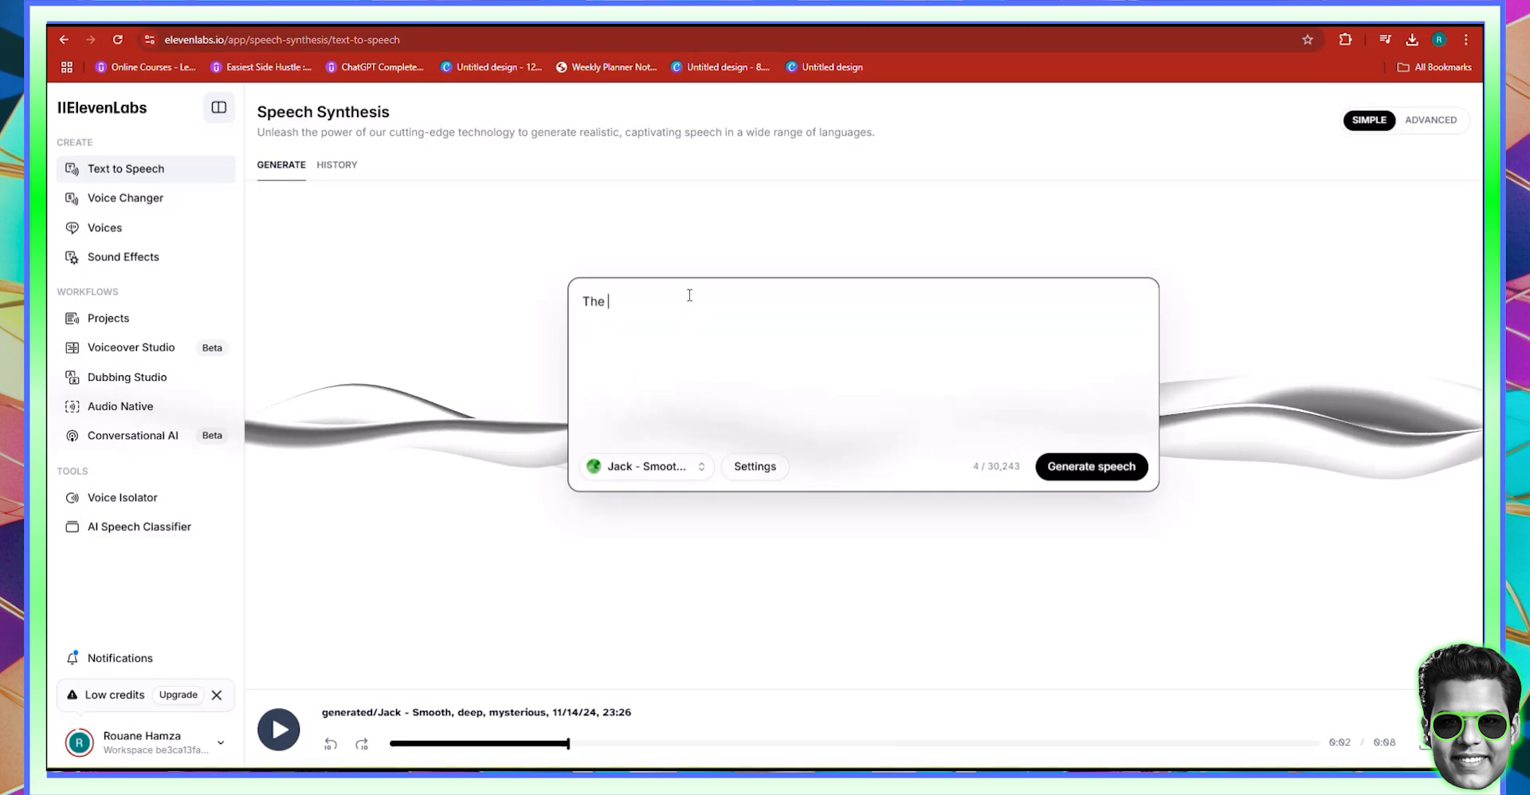
{"action": "type", "text": "Man Was "}
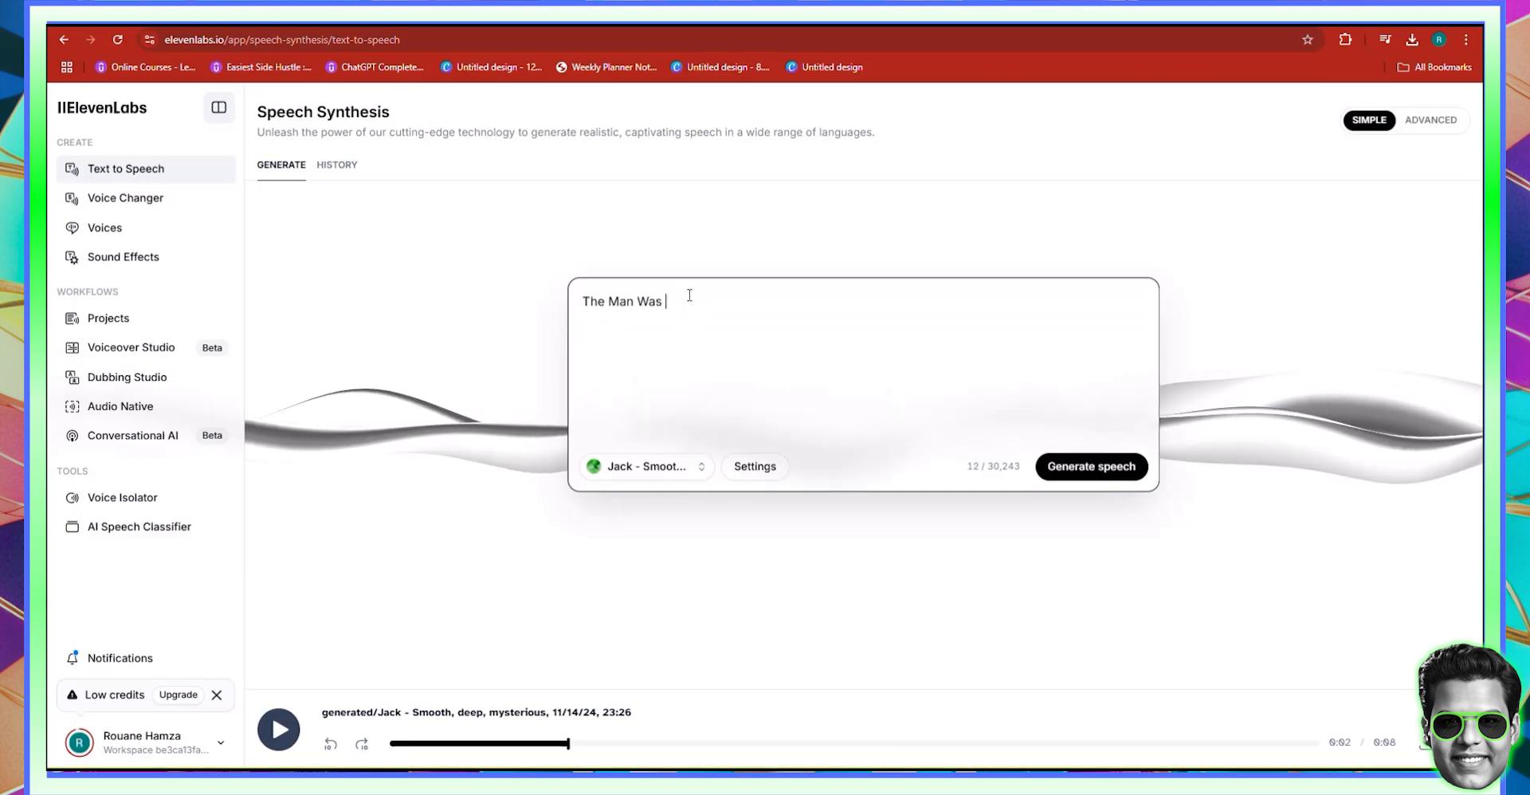
{"action": "type", "text": "Also r"}
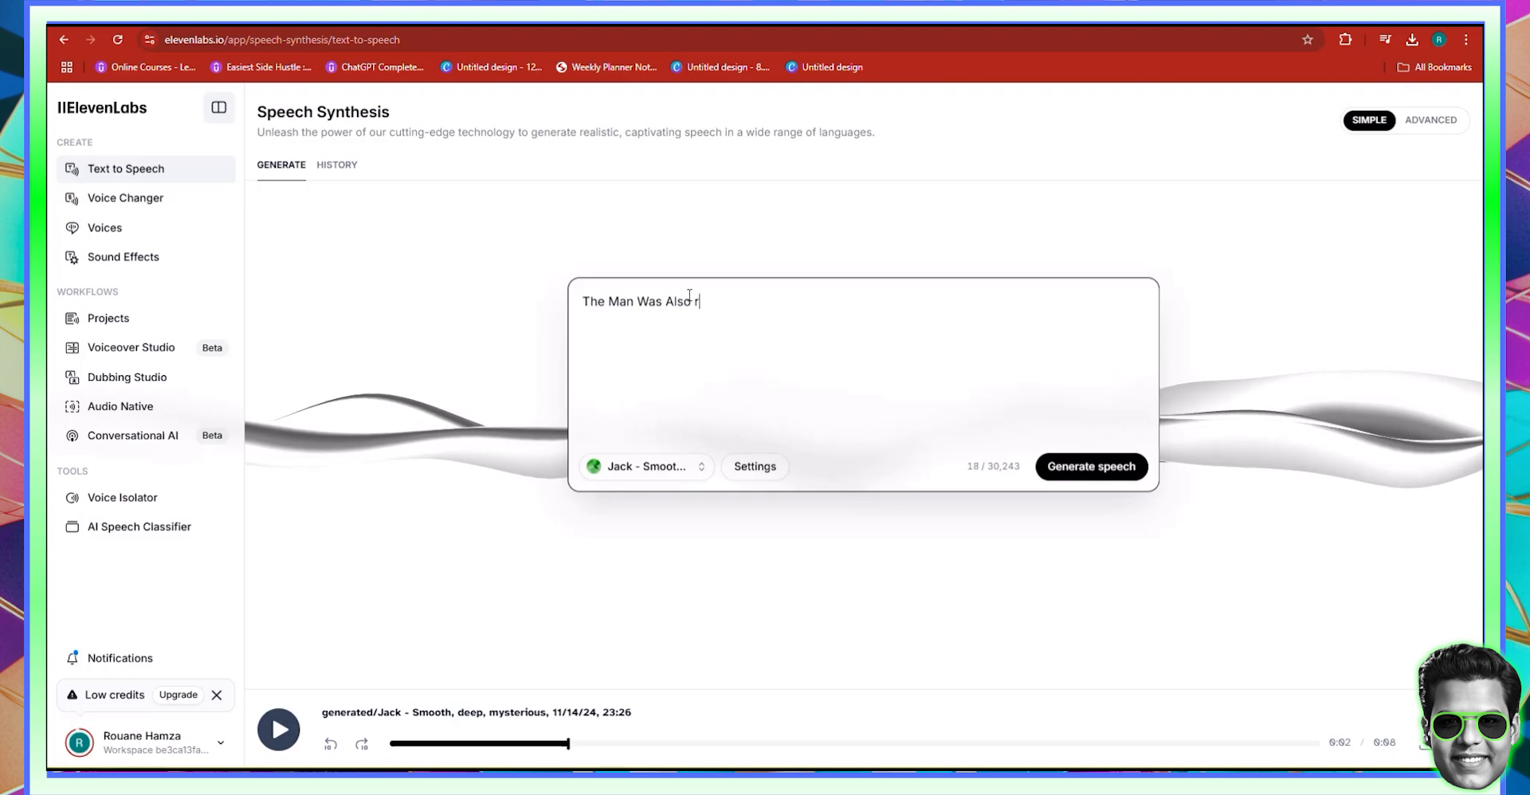
{"action": "type", "text": "eally Nice, and G"}
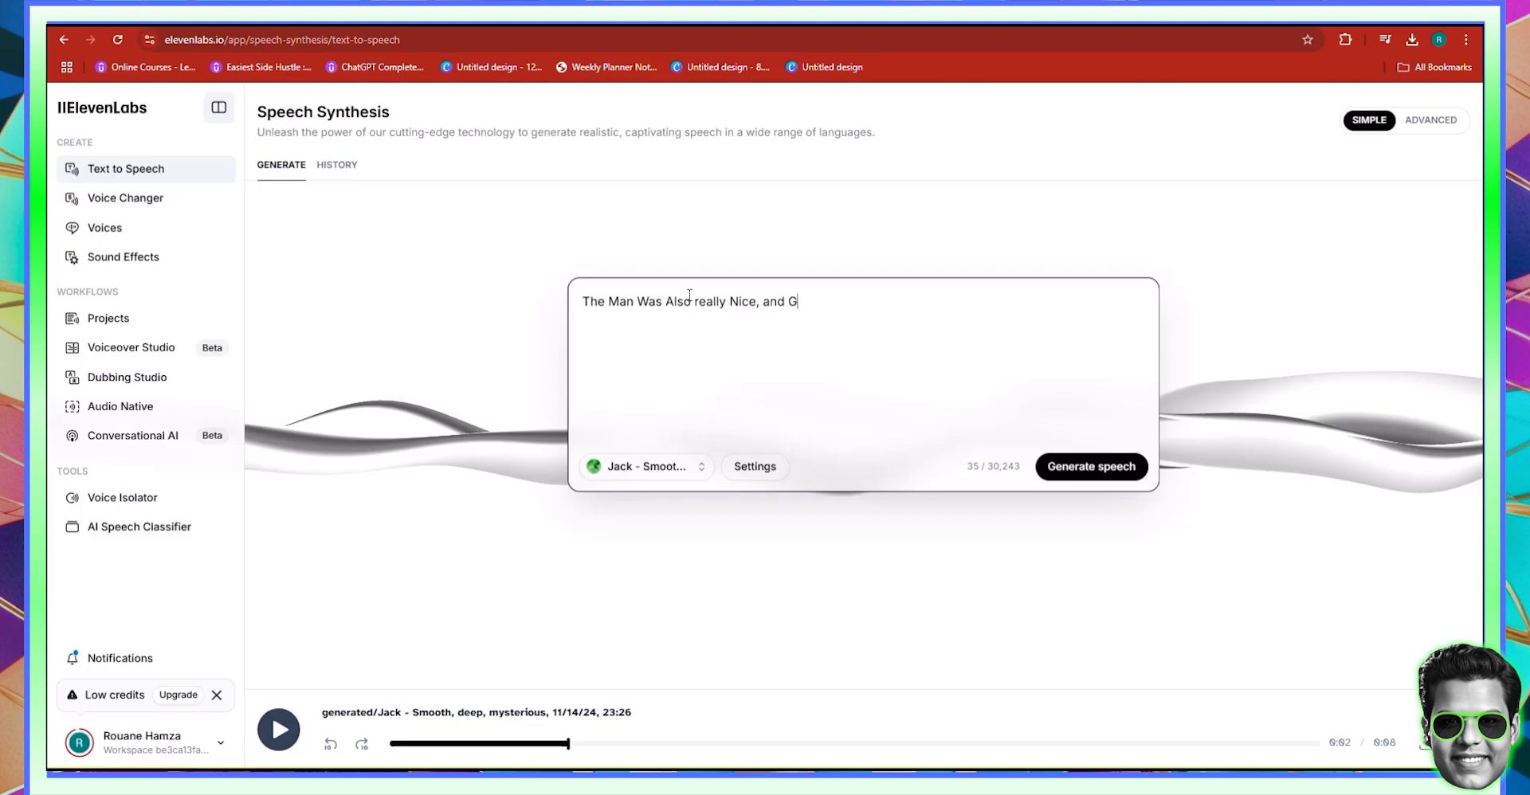
{"action": "type", "text": "ave "}
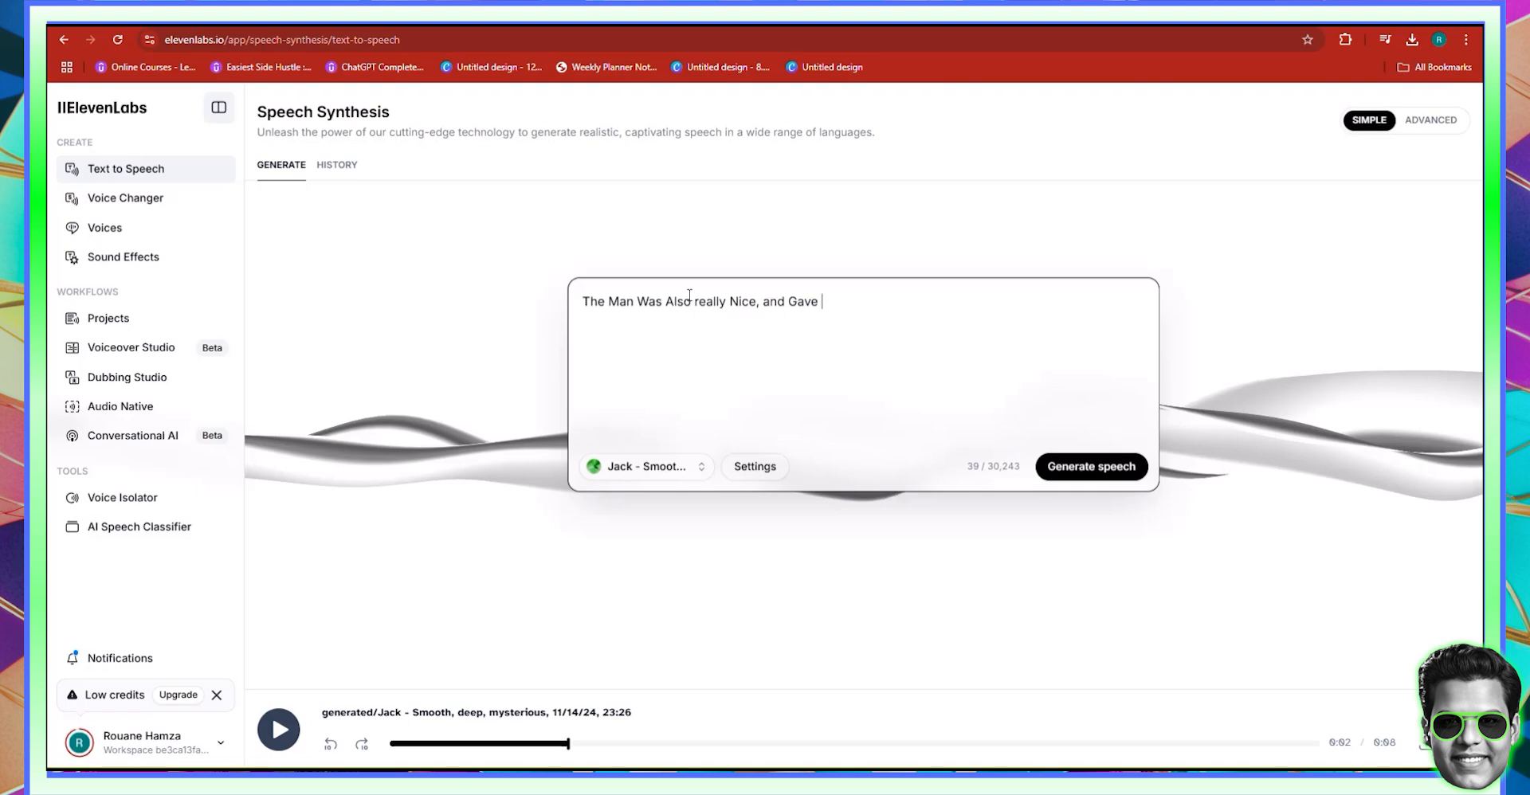
Complete the speech text with "the King Coba an Extra Bath for Behaving Nice." and generate and preview the speech
{"action": "type", "text": "the King Coba an Extra b"}
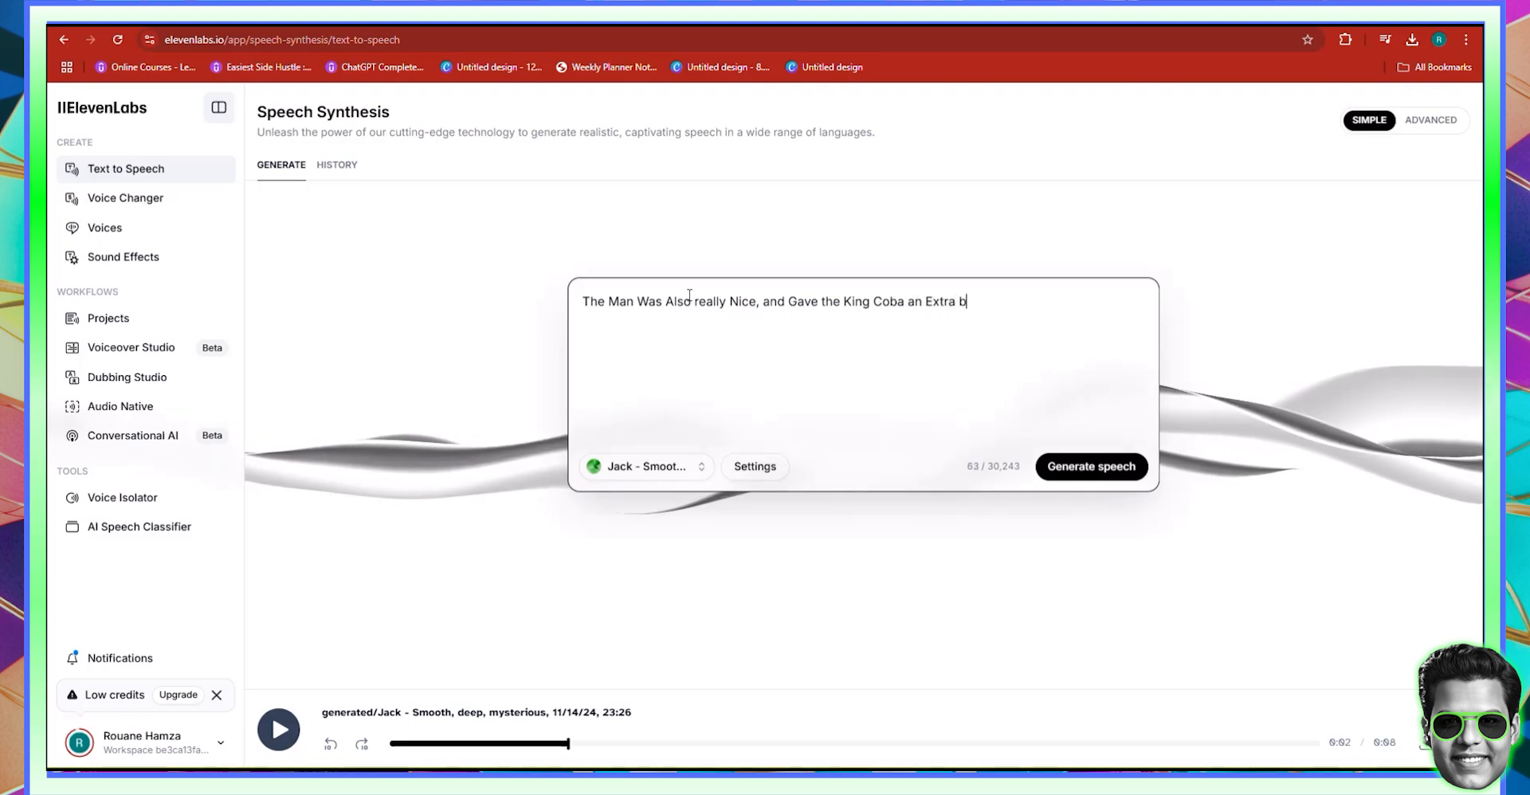
{"action": "key", "text": "BackSpace"}
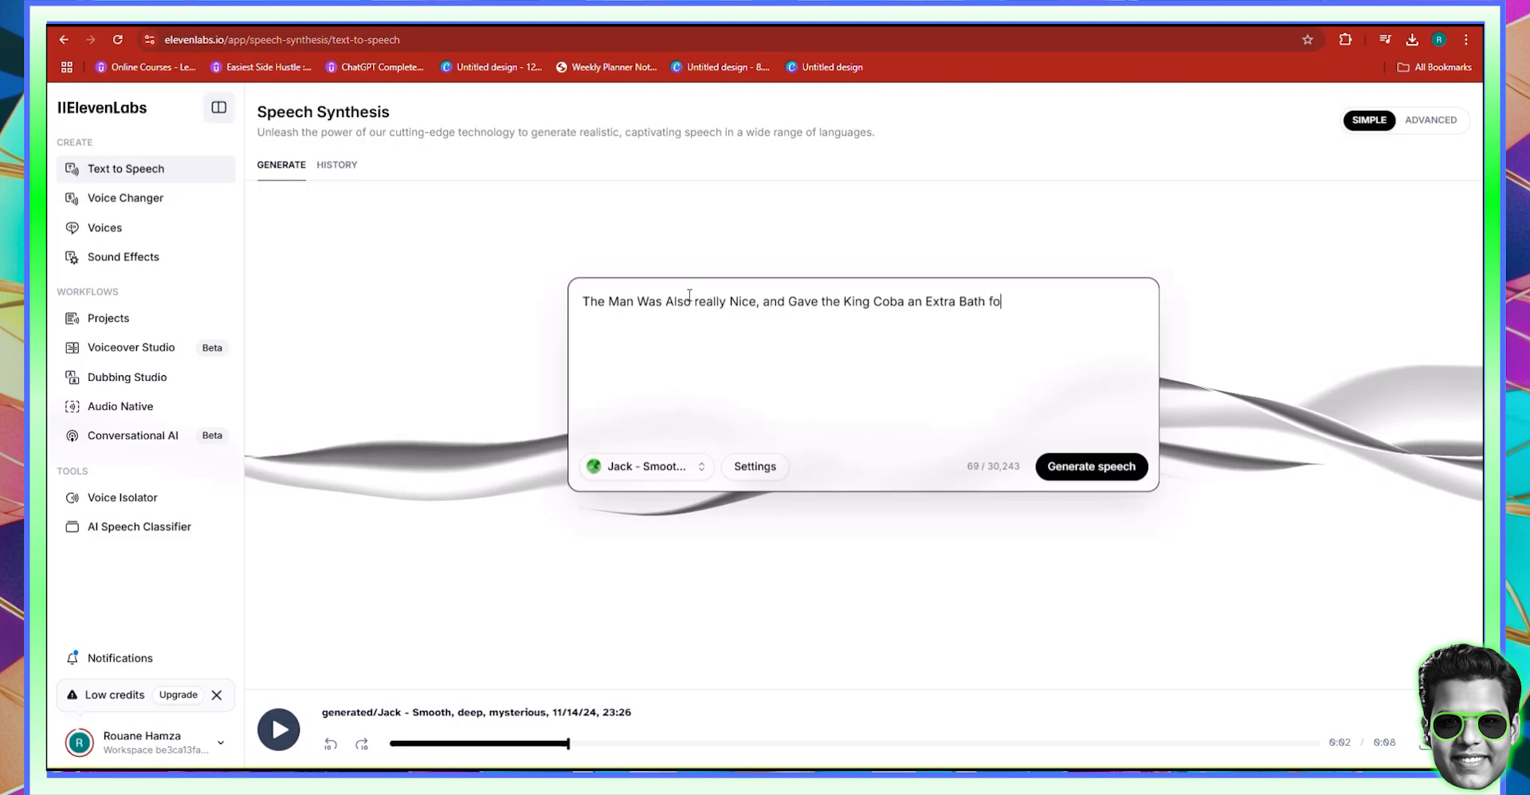
{"action": "type", "text": "Bath for Beha"}
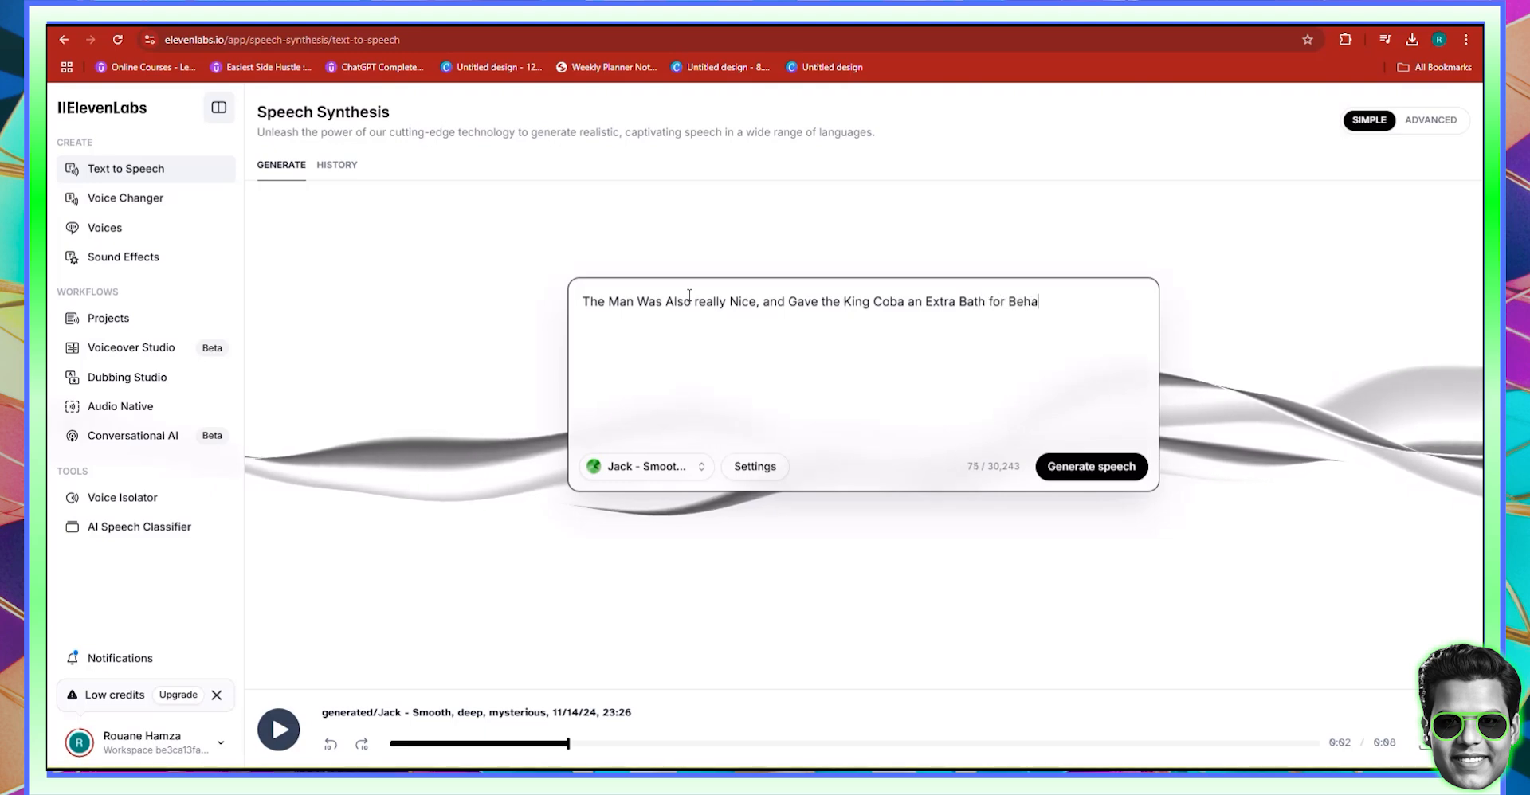
{"action": "type", "text": "ving Nice."}
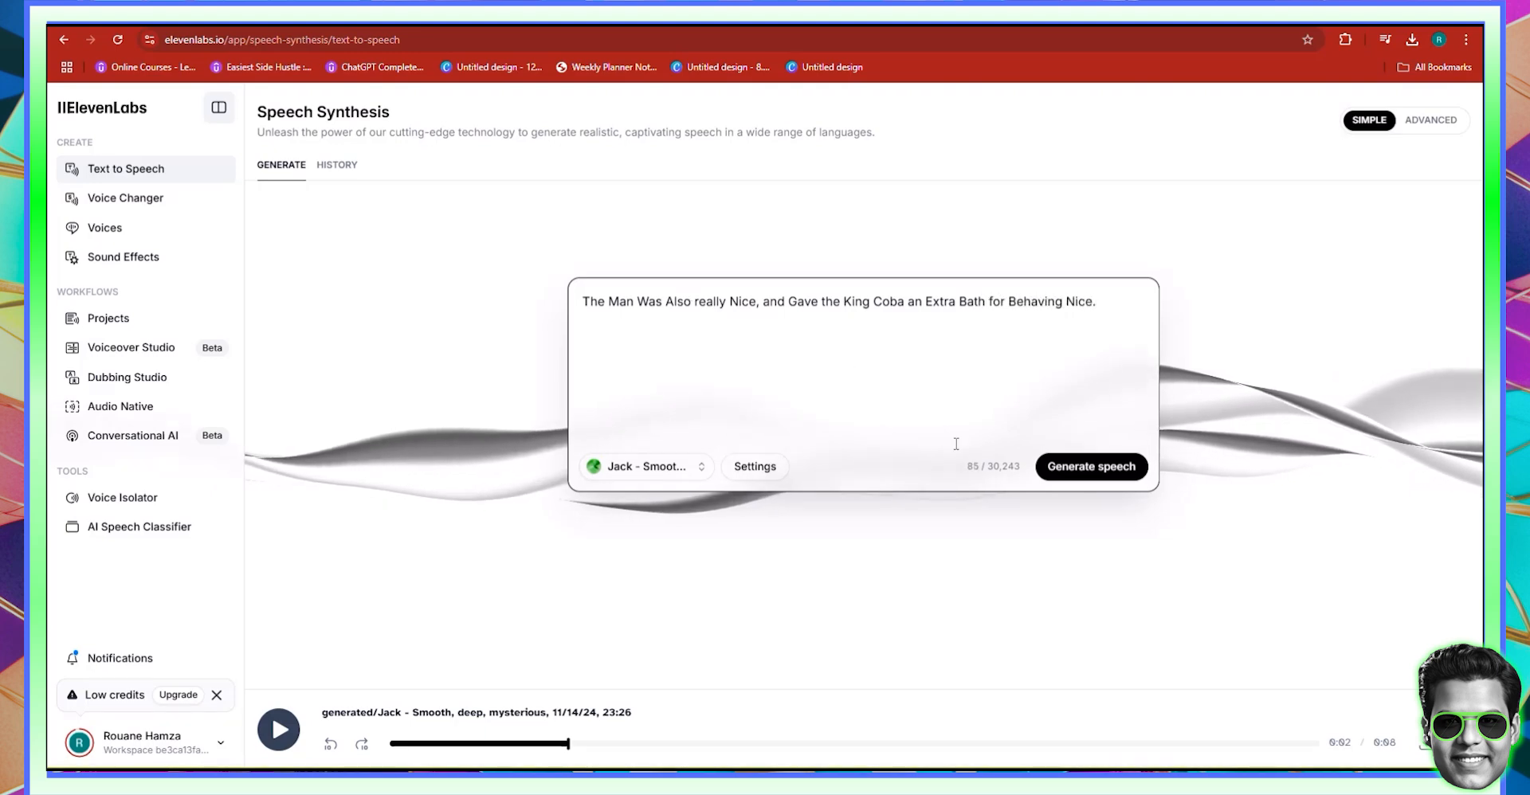
{"action": "left_click", "coordinate": [1070, 475]}
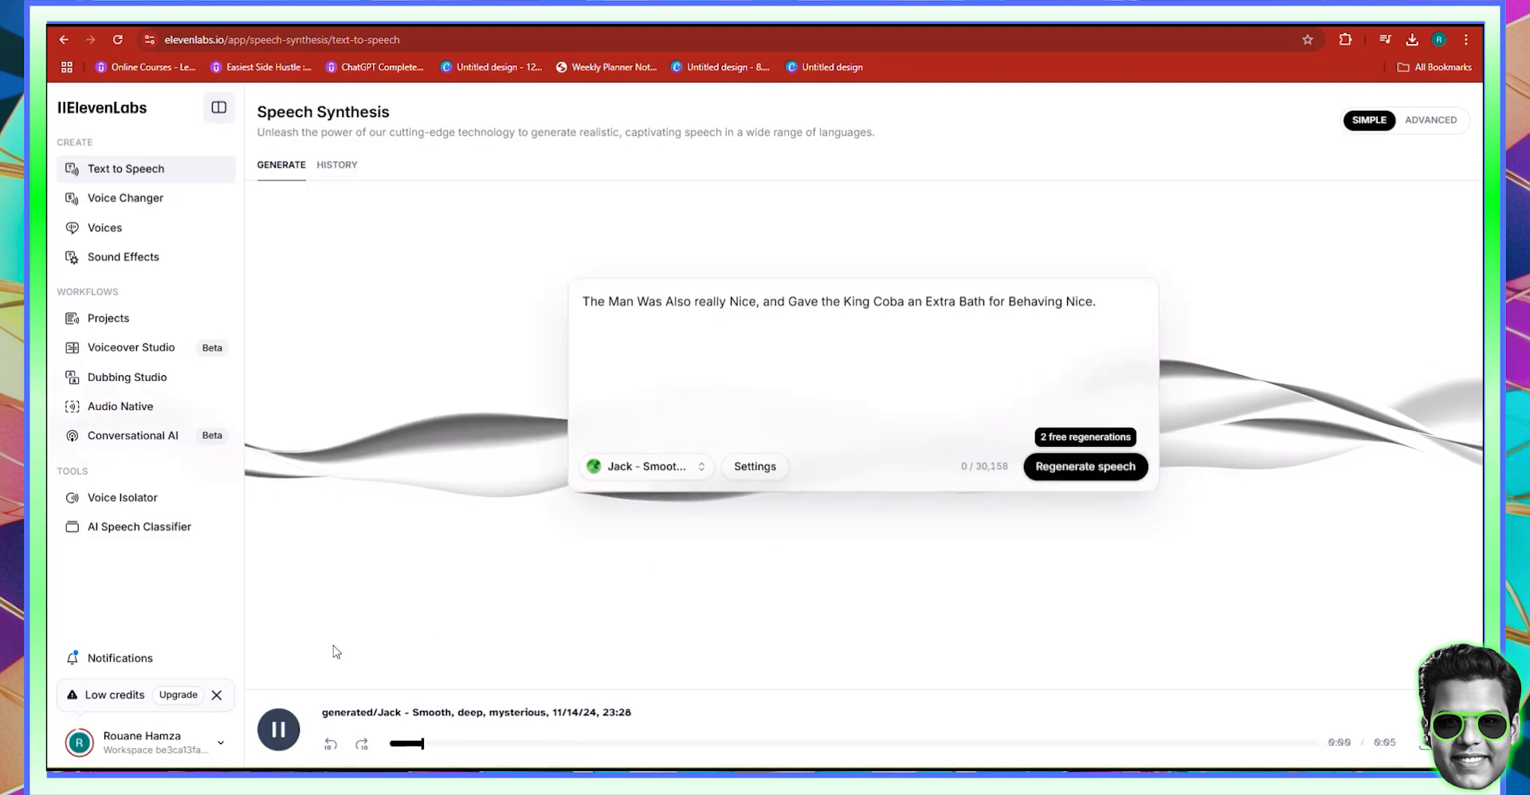
{"action": "left_click", "coordinate": [285, 739]}
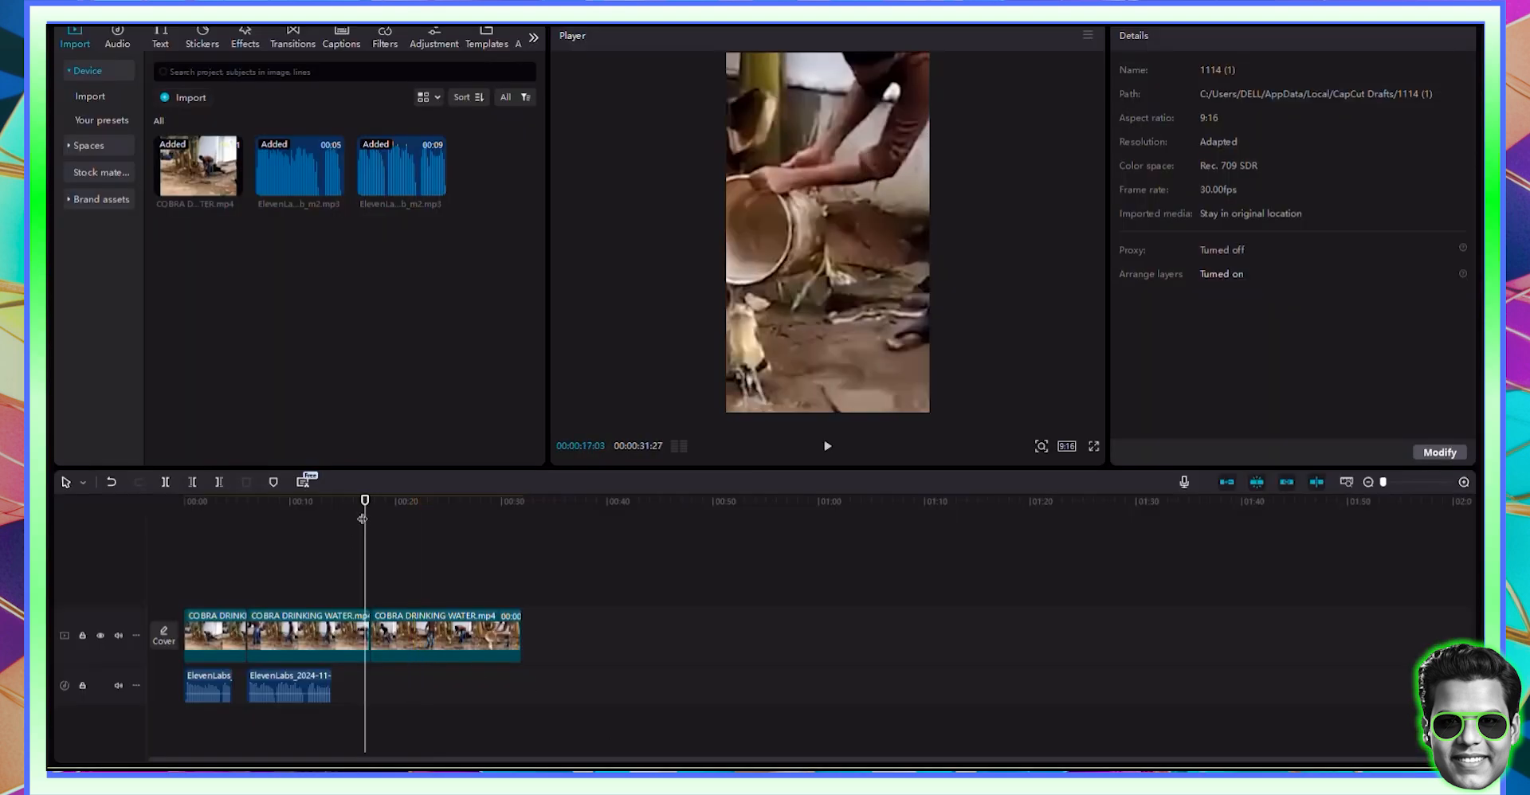
In CapCut, move the playhead to 00:00:18:09 and import the ElevenLabs voiceover MP3 (2024-11-14T22_28_12) from the Downloads folder into the project media
{"action": "left_click_drag", "start_coordinate": [364, 518], "coordinate": [371, 518]}
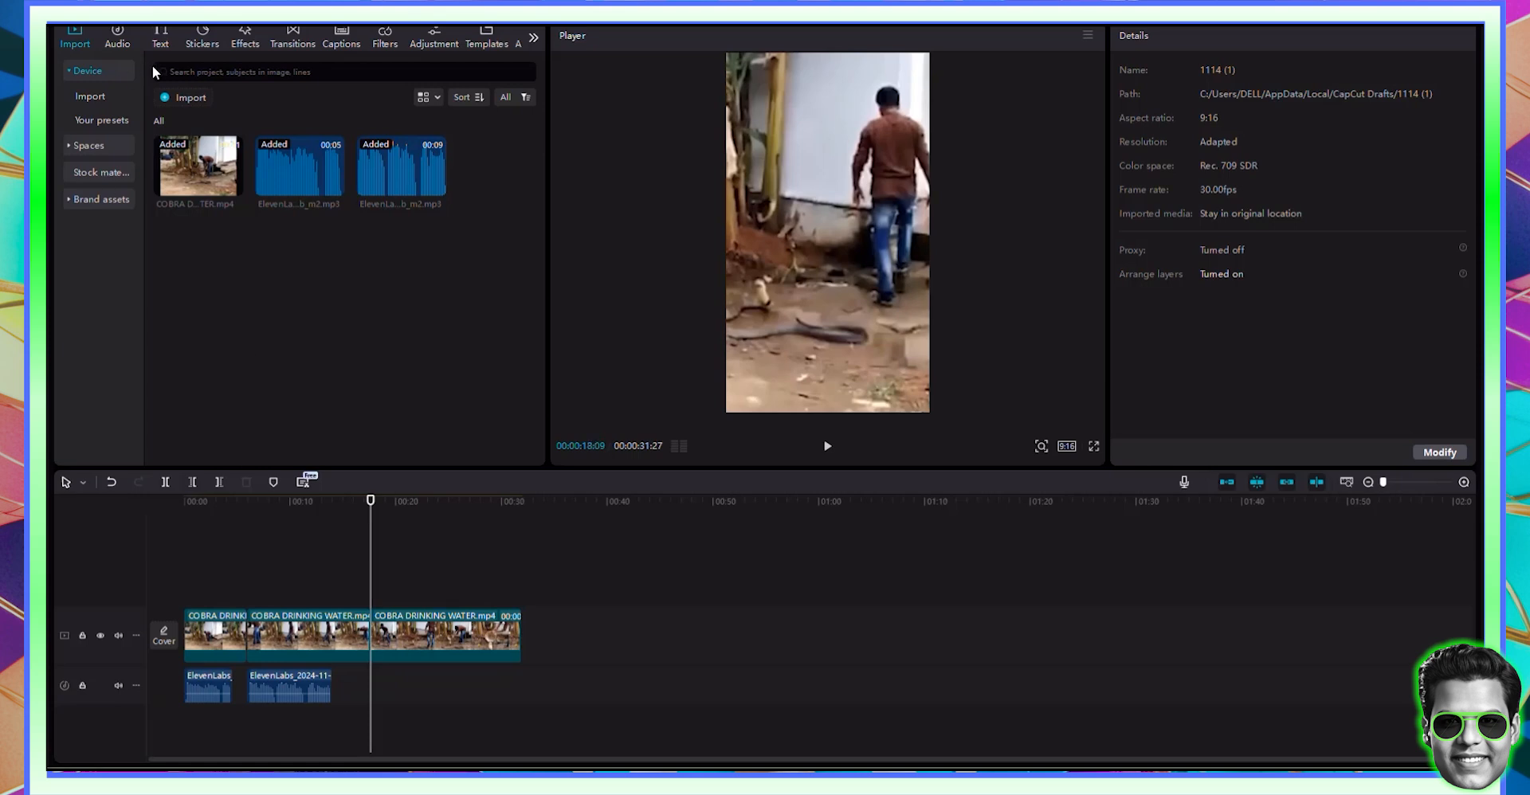
{"action": "left_click", "coordinate": [183, 99]}
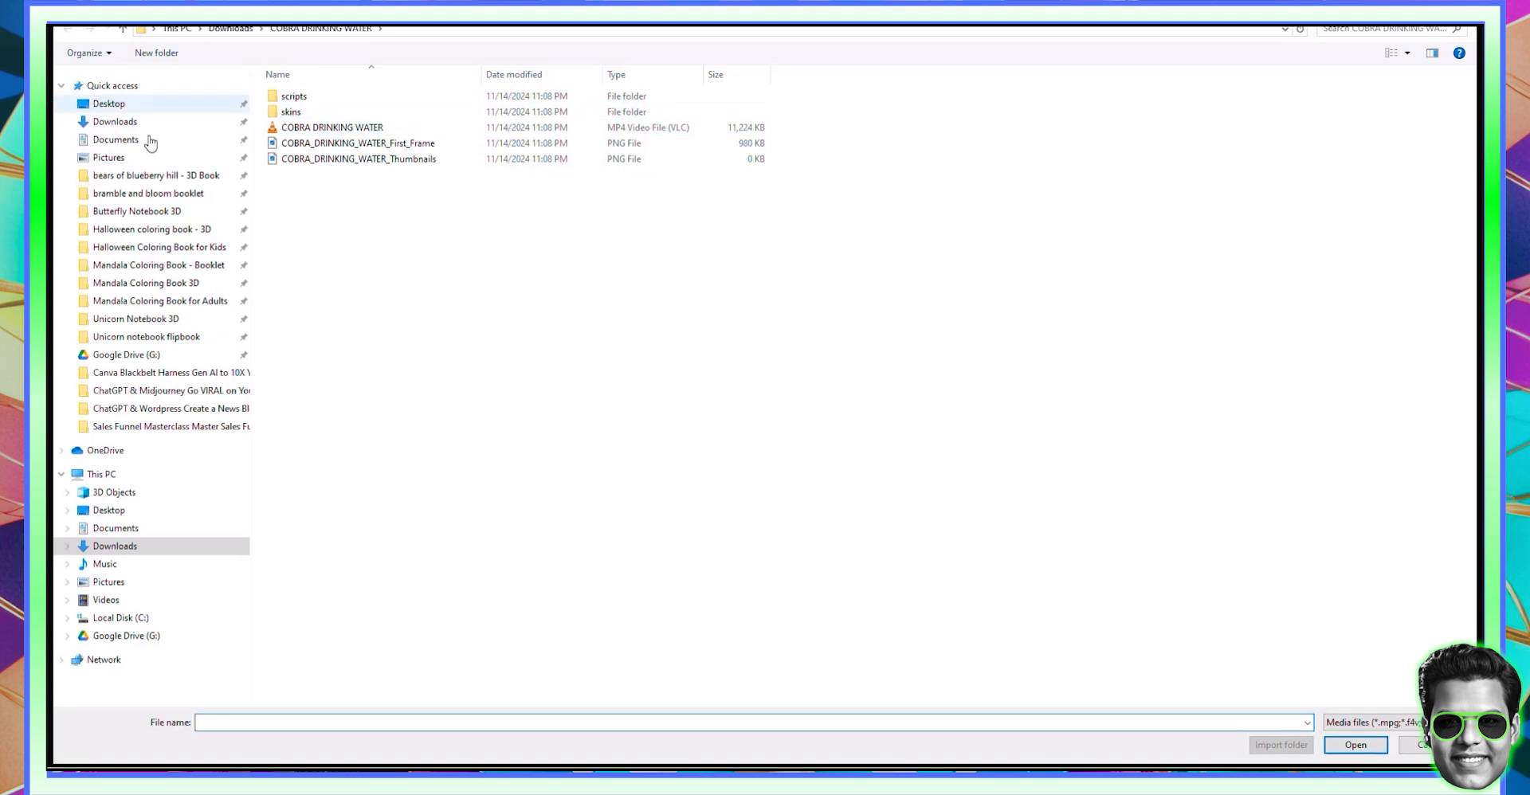
{"action": "left_click", "coordinate": [181, 107]}
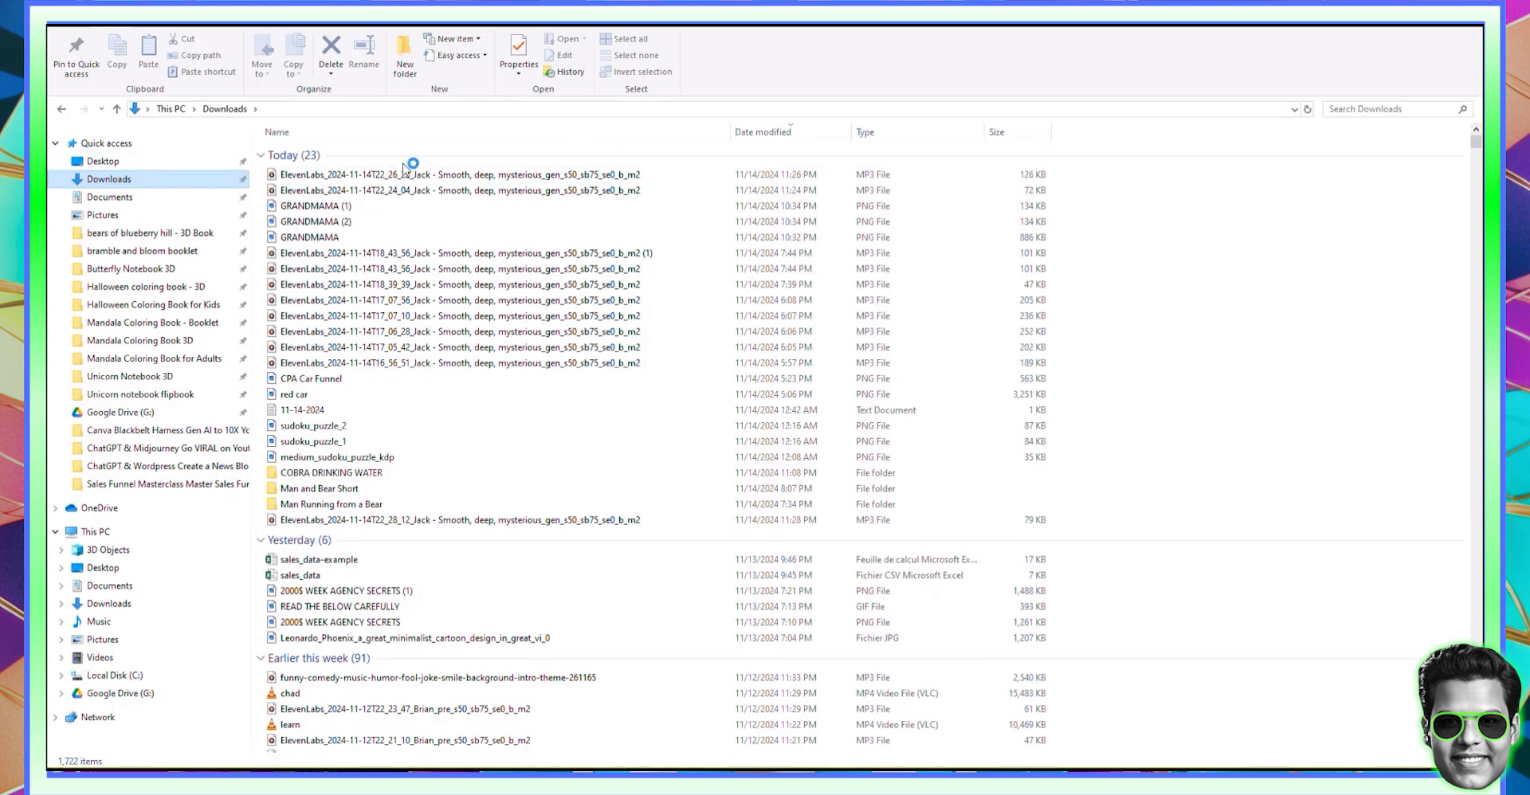
{"action": "left_click_drag", "start_coordinate": [355, 181], "coordinate": [366, 308]}
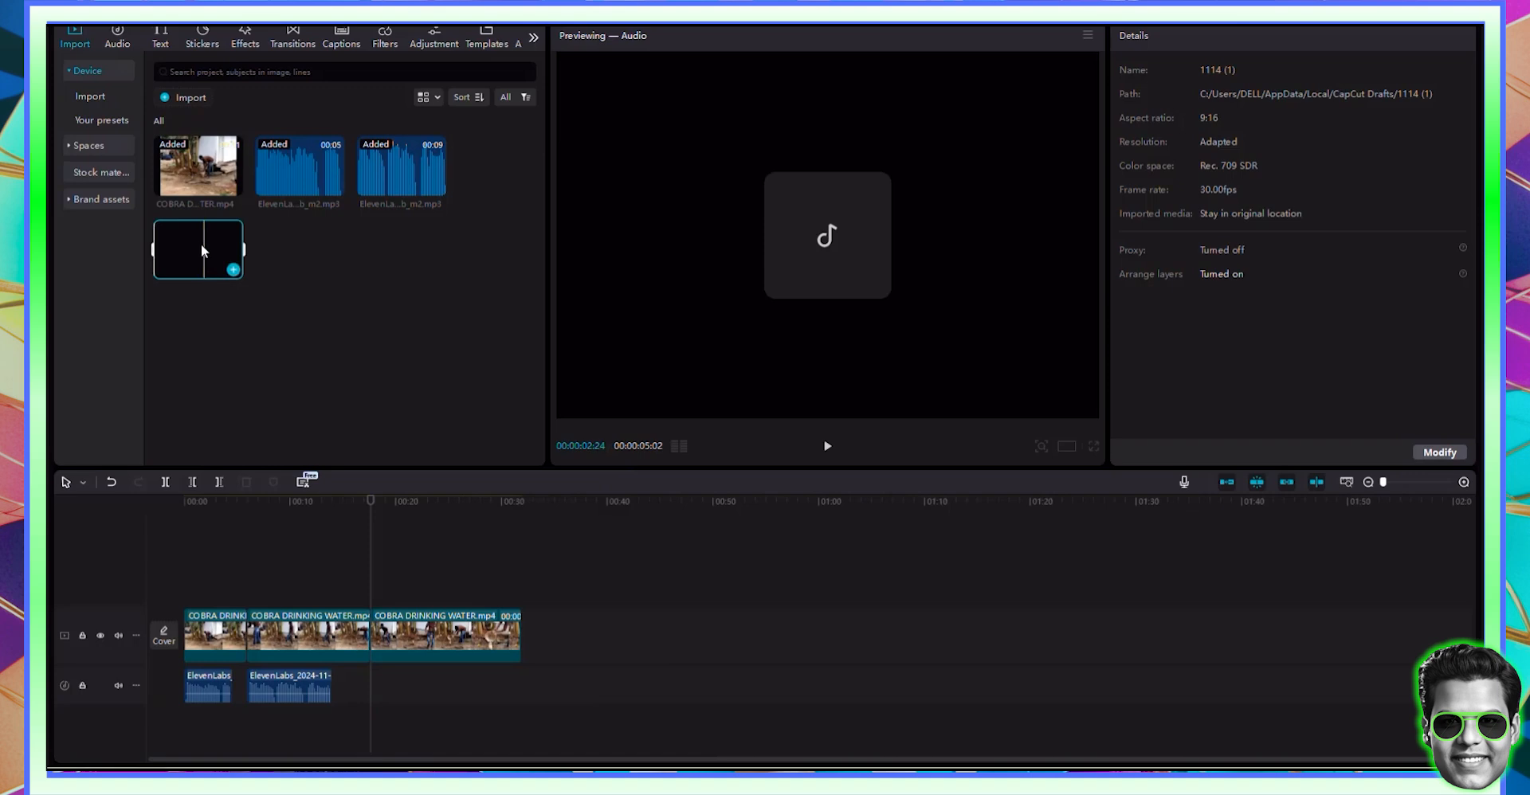
Place the third ElevenLabs voiceover on the audio track at the start of the last cobra segment and play it back
{"action": "left_click_drag", "start_coordinate": [201, 250], "coordinate": [369, 686]}
{"action": "left_click", "coordinate": [825, 447]}
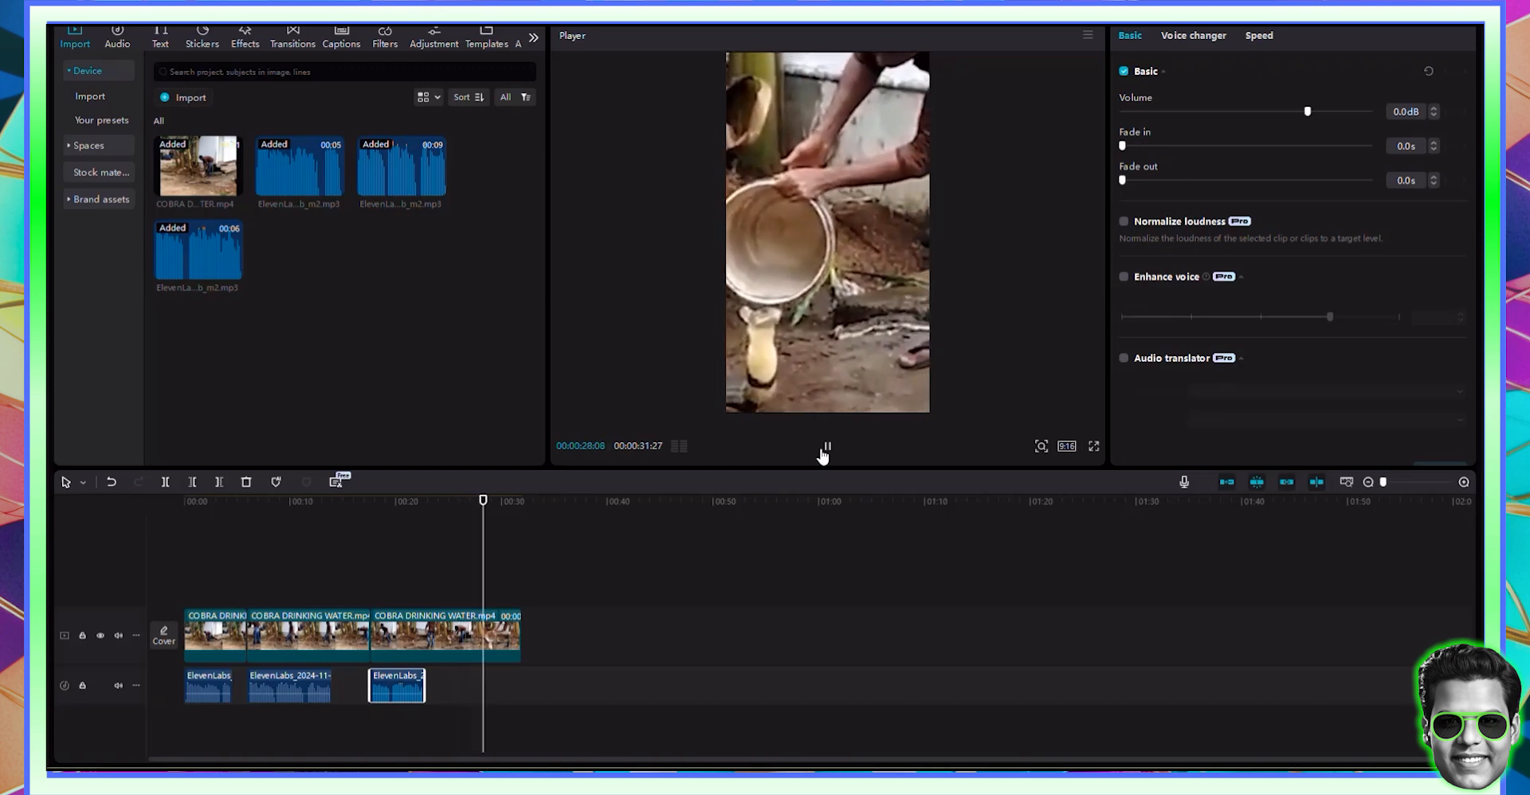
{"action": "left_click", "coordinate": [826, 448]}
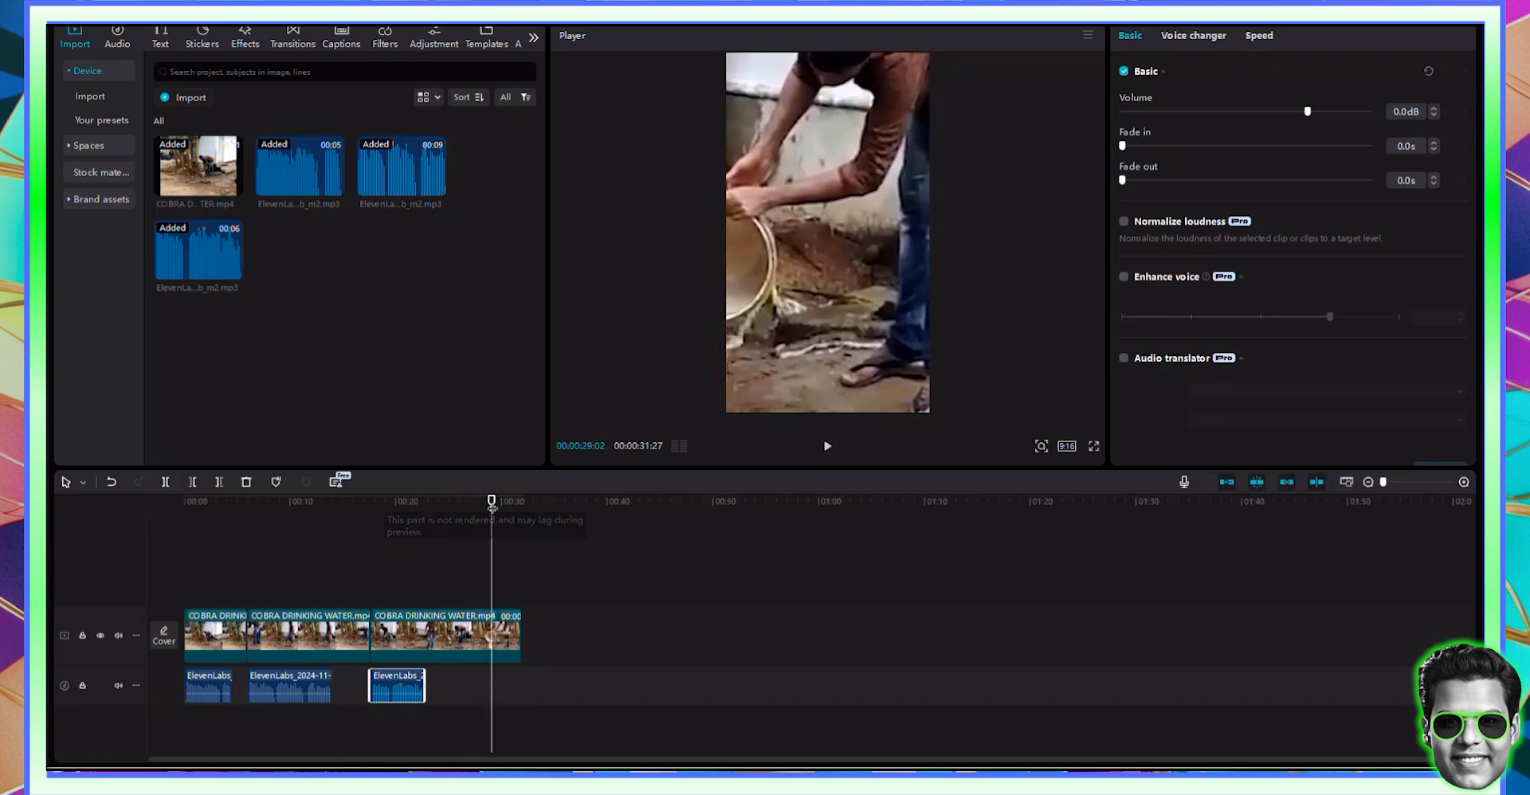
Reframe the last cobra segment horizontally to position X -107, and cut off everything after 00:00:28:06
{"action": "left_click_drag", "start_coordinate": [491, 506], "coordinate": [483, 506]}
{"action": "left_click", "coordinate": [813, 338]}
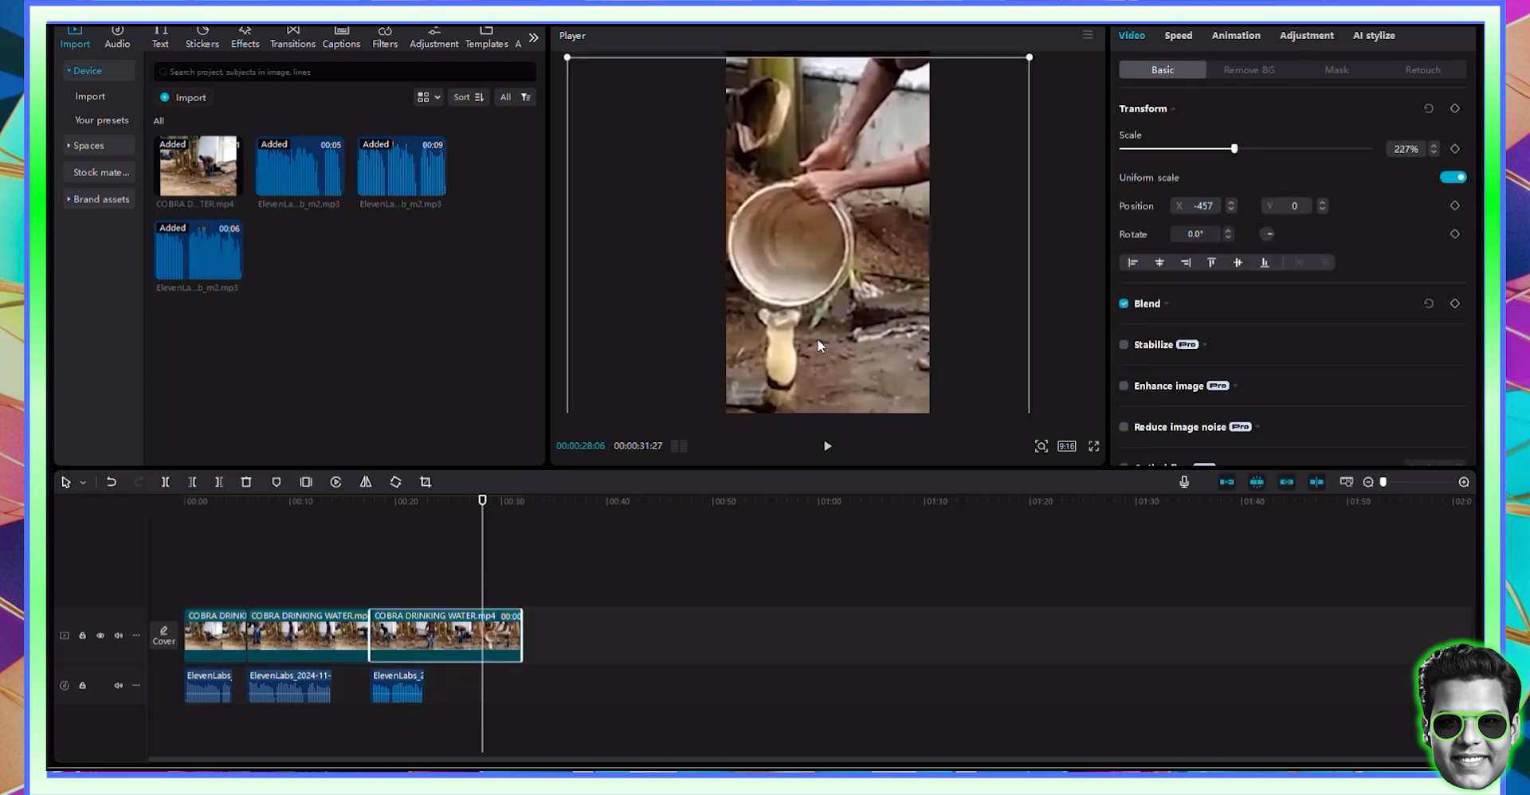
{"action": "left_click_drag", "start_coordinate": [816, 338], "coordinate": [843, 333]}
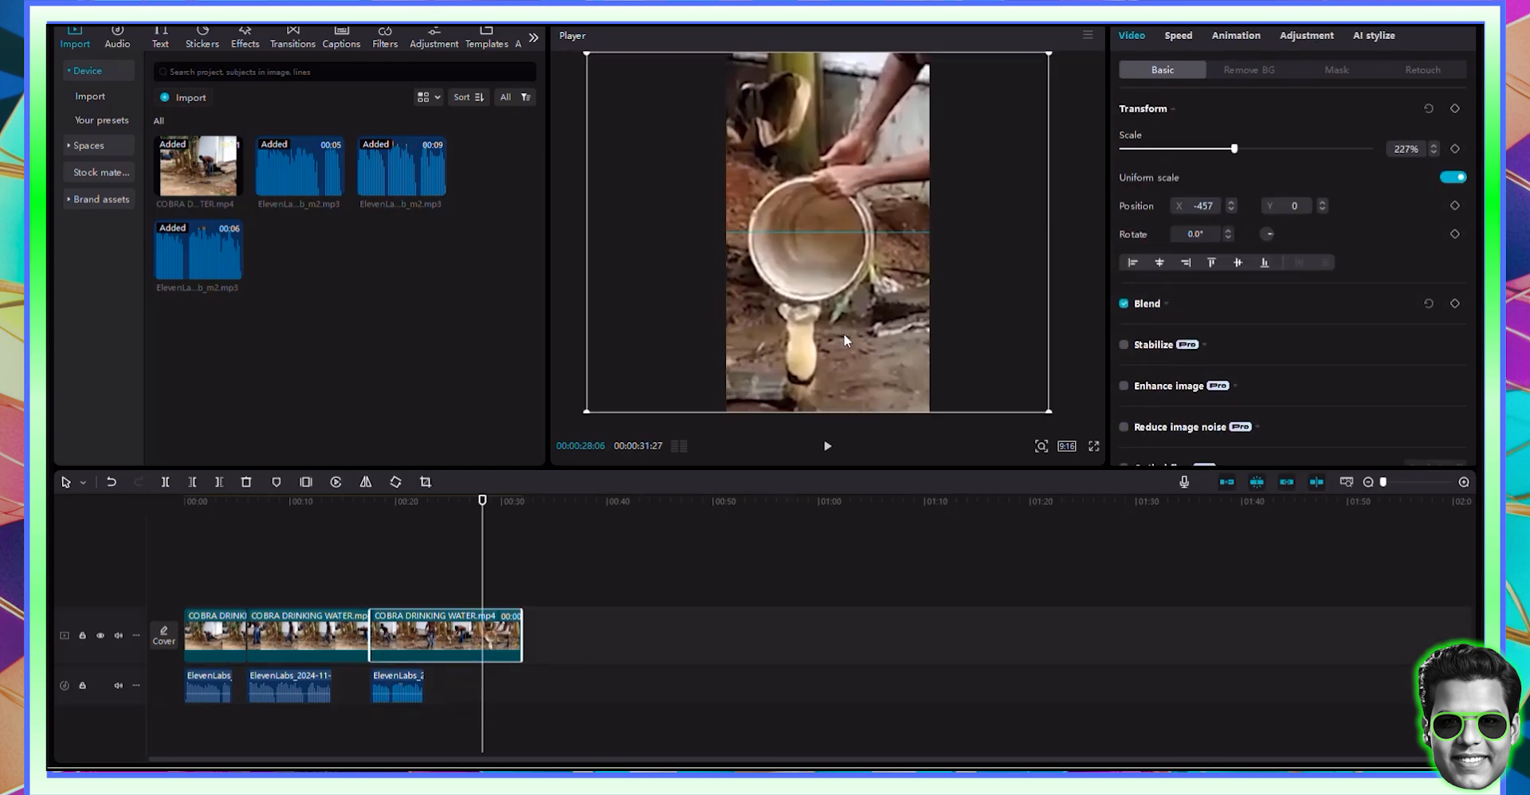
{"action": "left_click", "coordinate": [166, 482]}
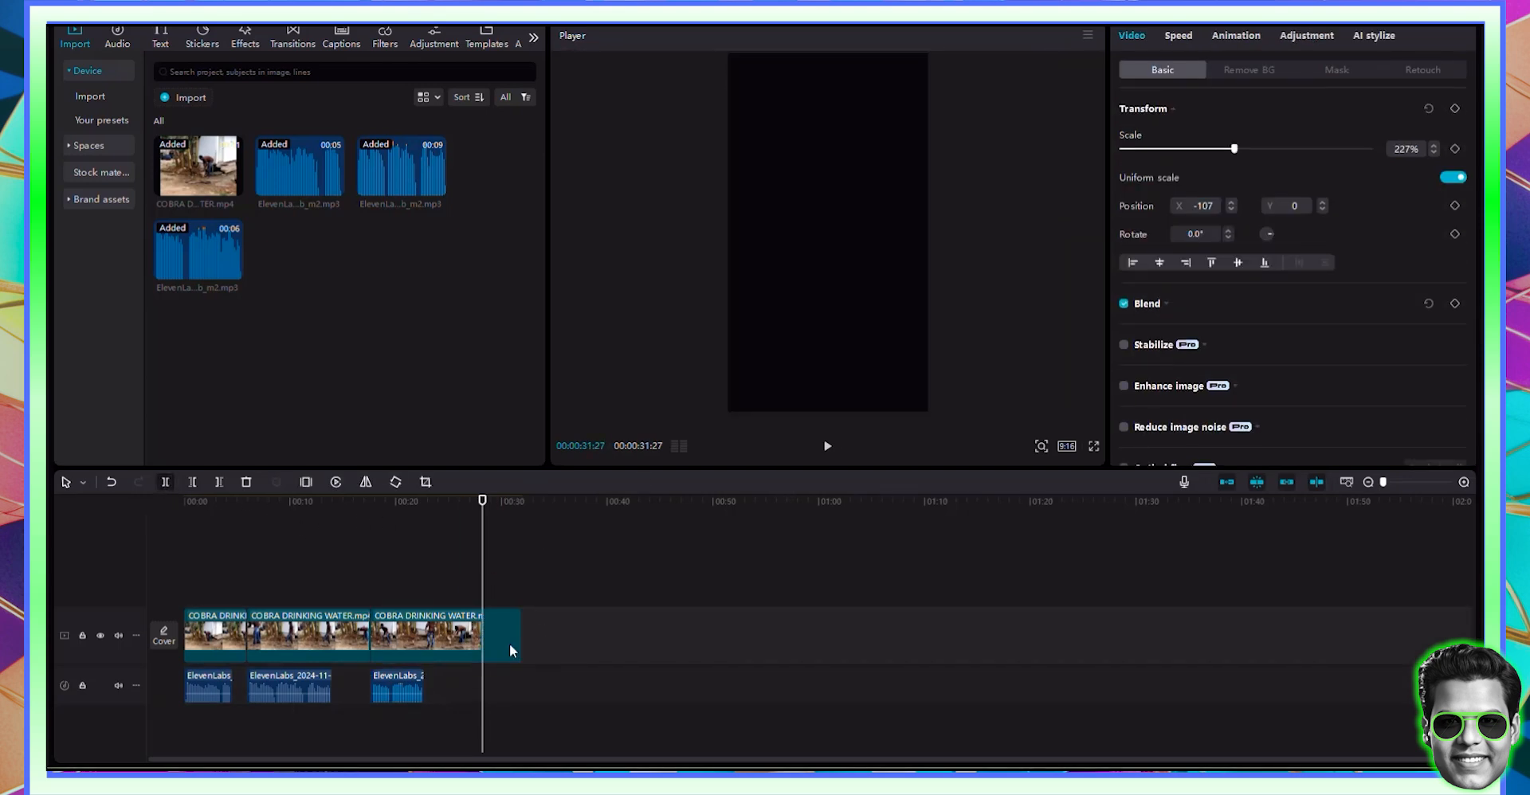
{"action": "key", "text": "Delete"}
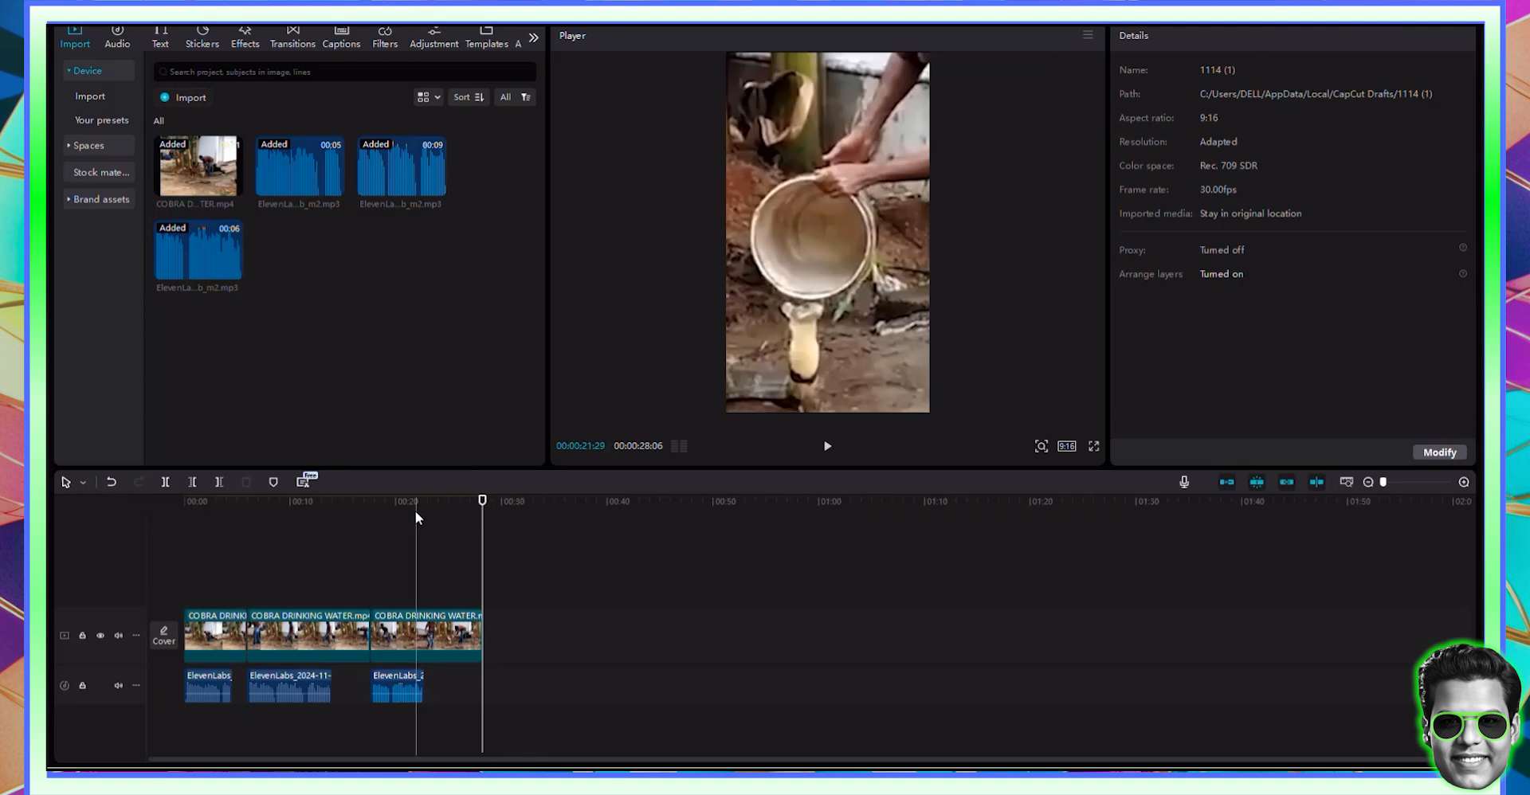
Set the volume of all three voiceover clips to 6.0 dB and generate English auto captions
{"action": "left_click_drag", "start_coordinate": [485, 693], "coordinate": [193, 679]}
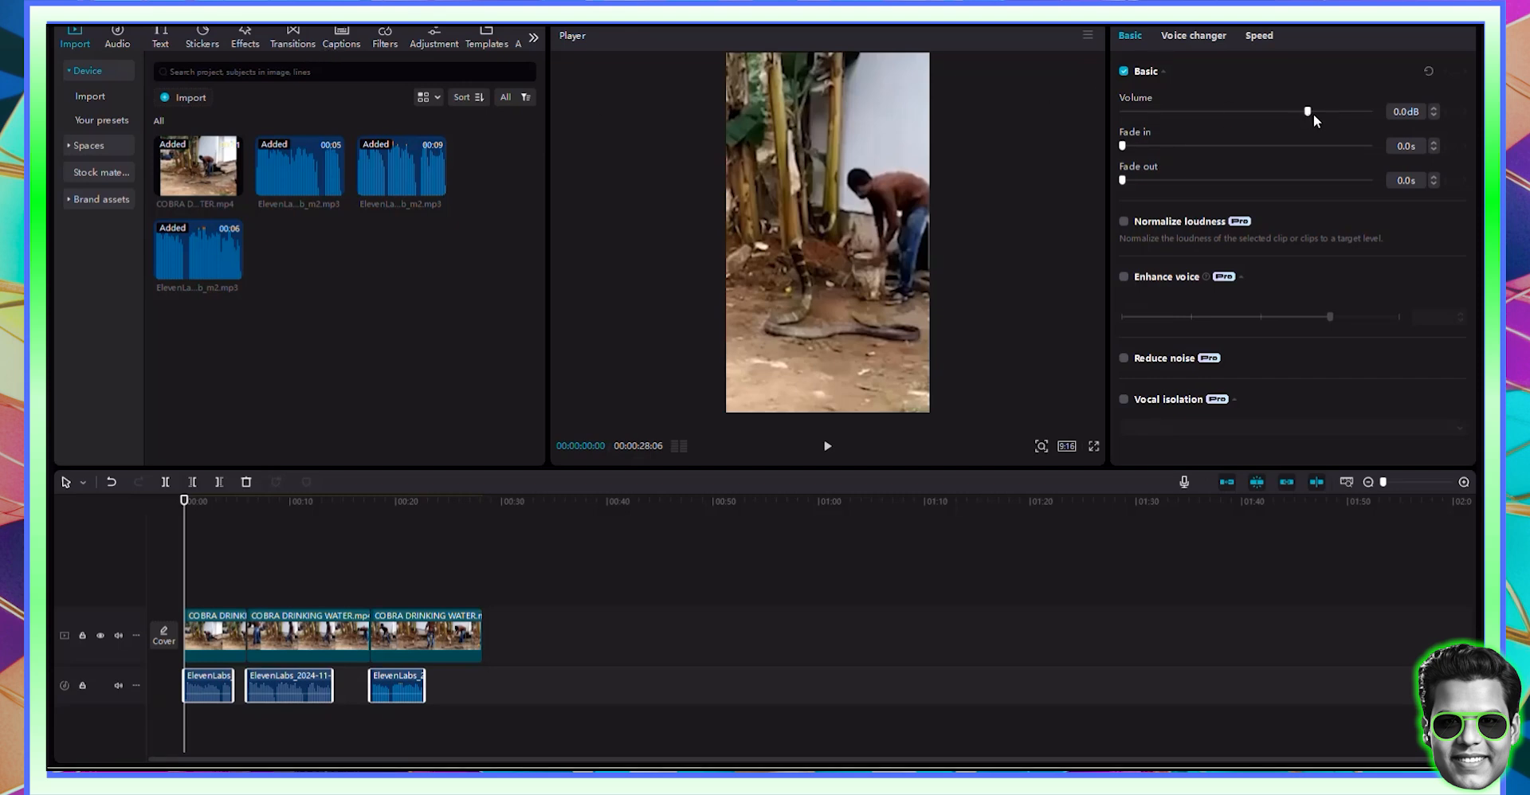
{"action": "left_click_drag", "start_coordinate": [1314, 115], "coordinate": [1325, 113]}
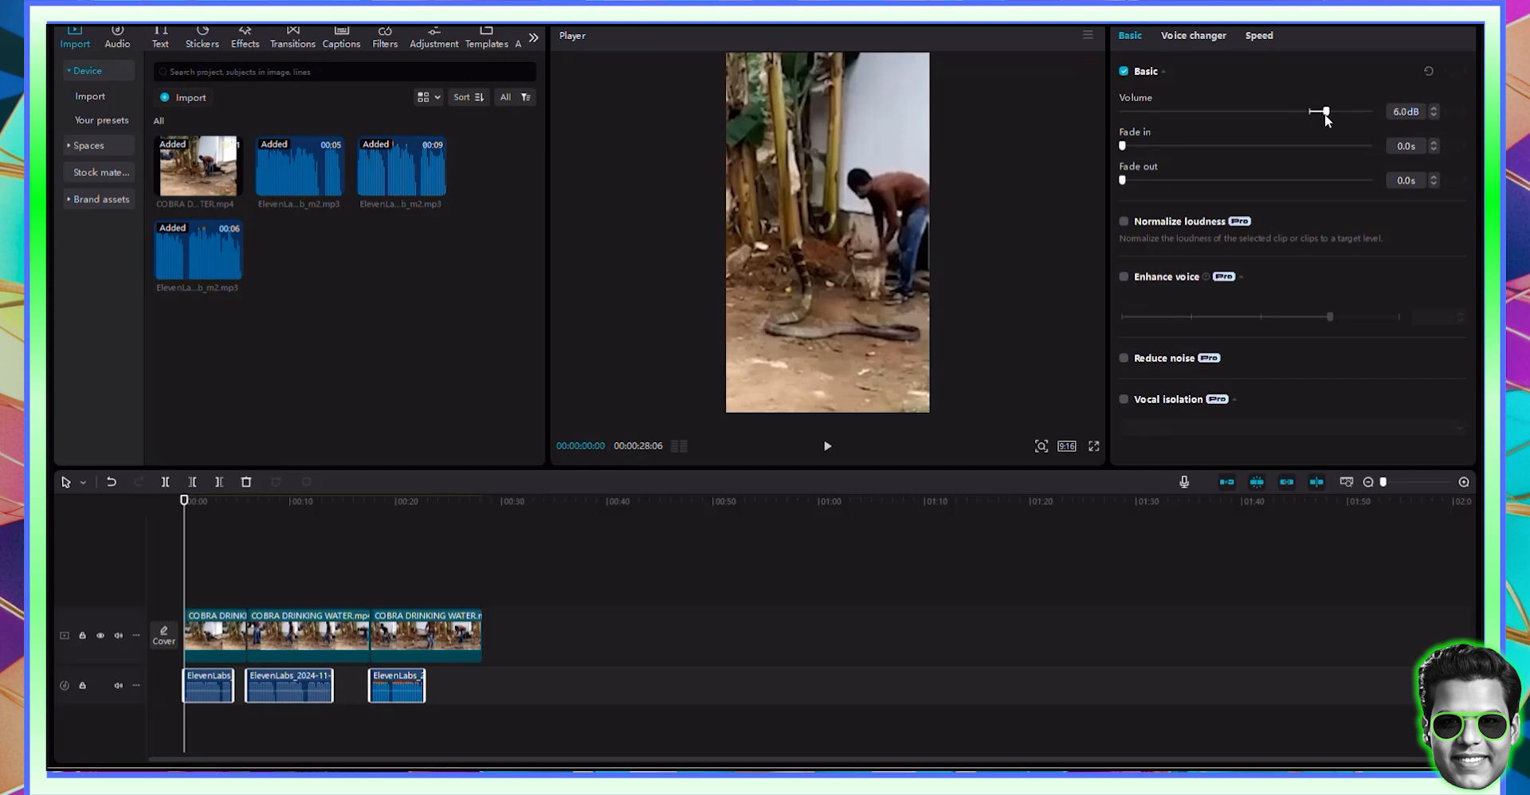
{"action": "left_click", "coordinate": [343, 44]}
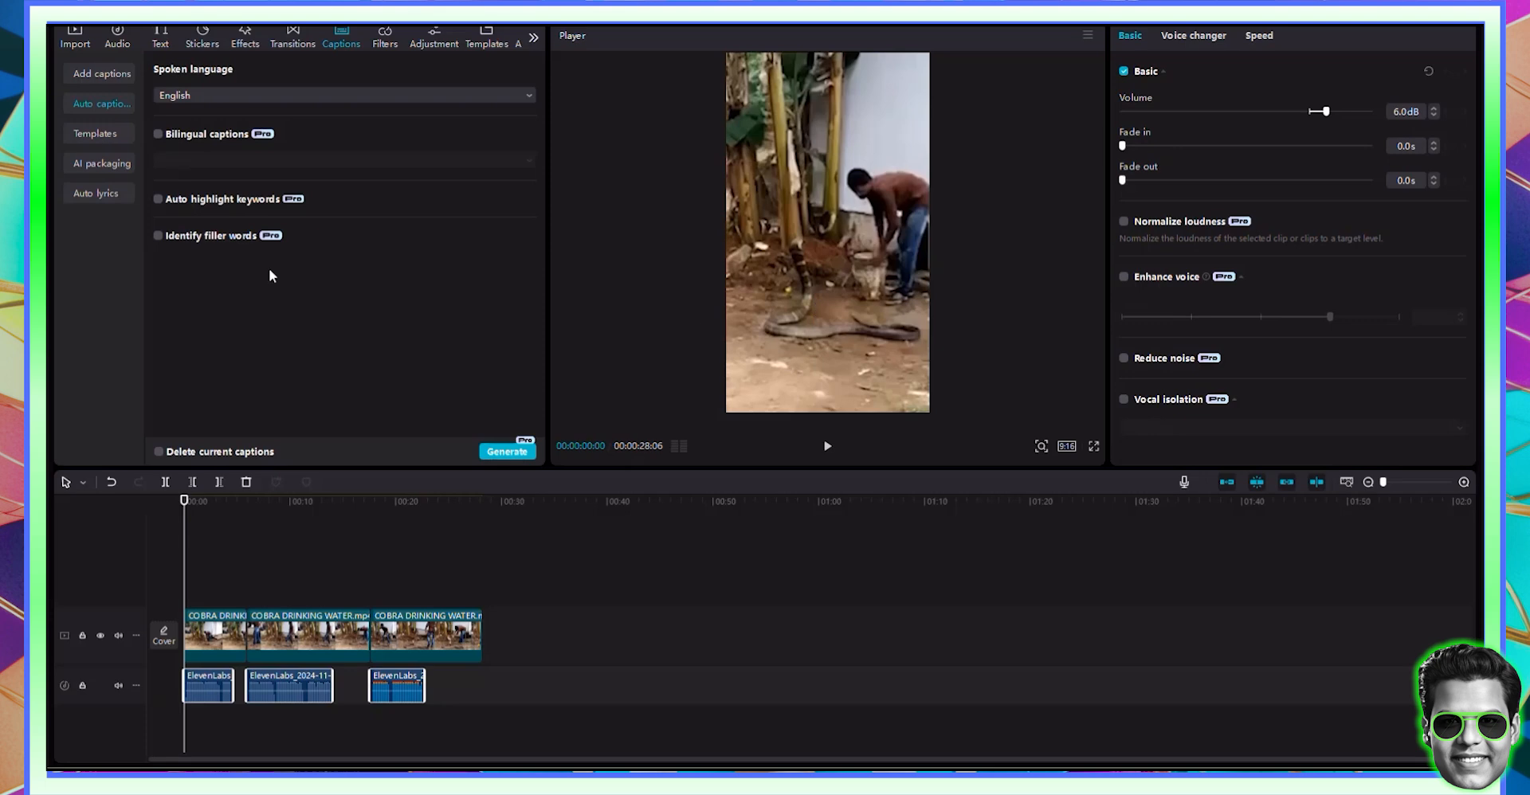
{"action": "left_click", "coordinate": [506, 453]}
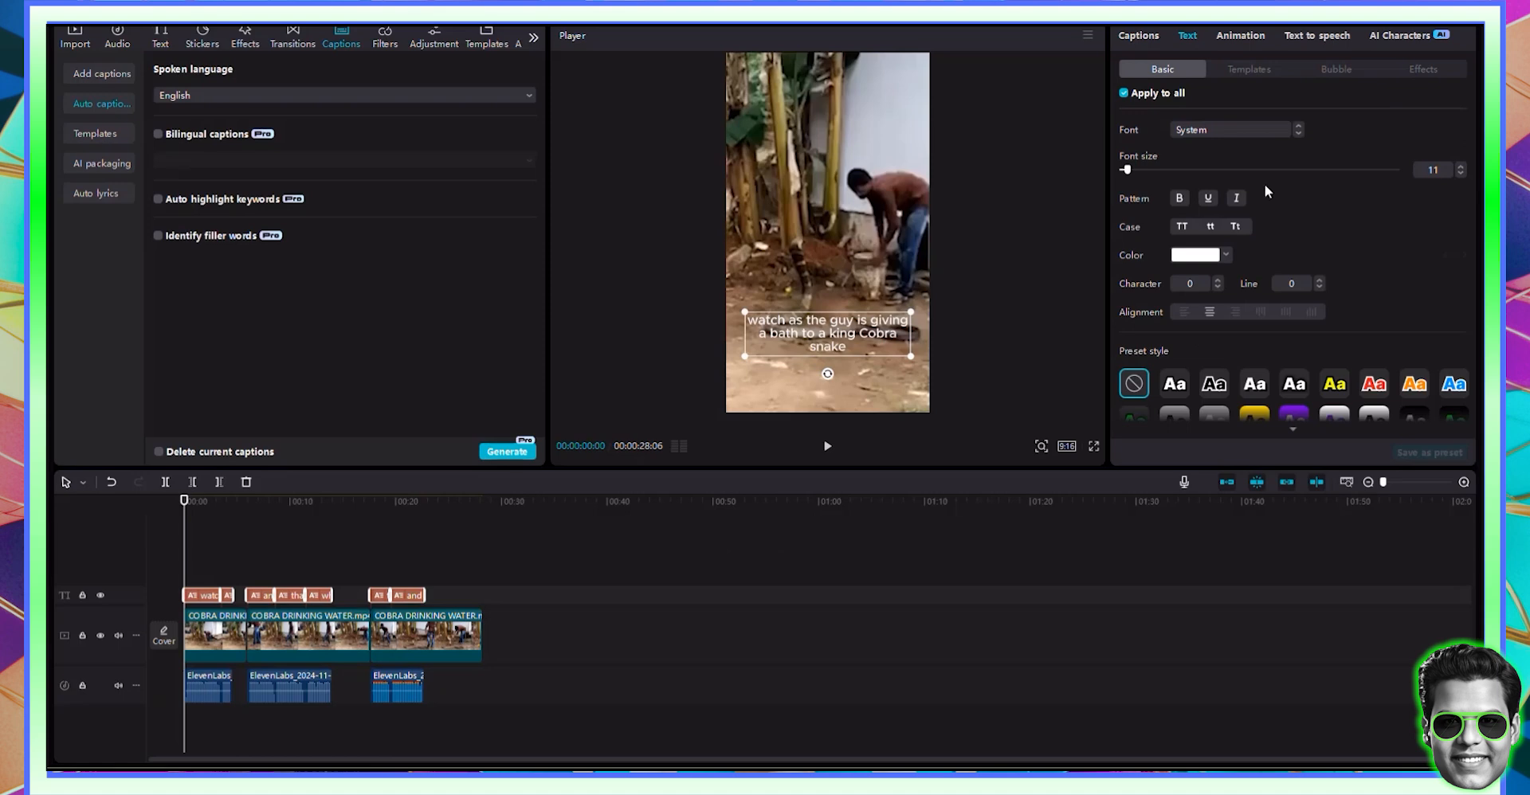
Apply the white "THE" single-word text template to all captions, enlarge the caption box slightly, and show the caption list
{"action": "left_click", "coordinate": [1259, 67]}
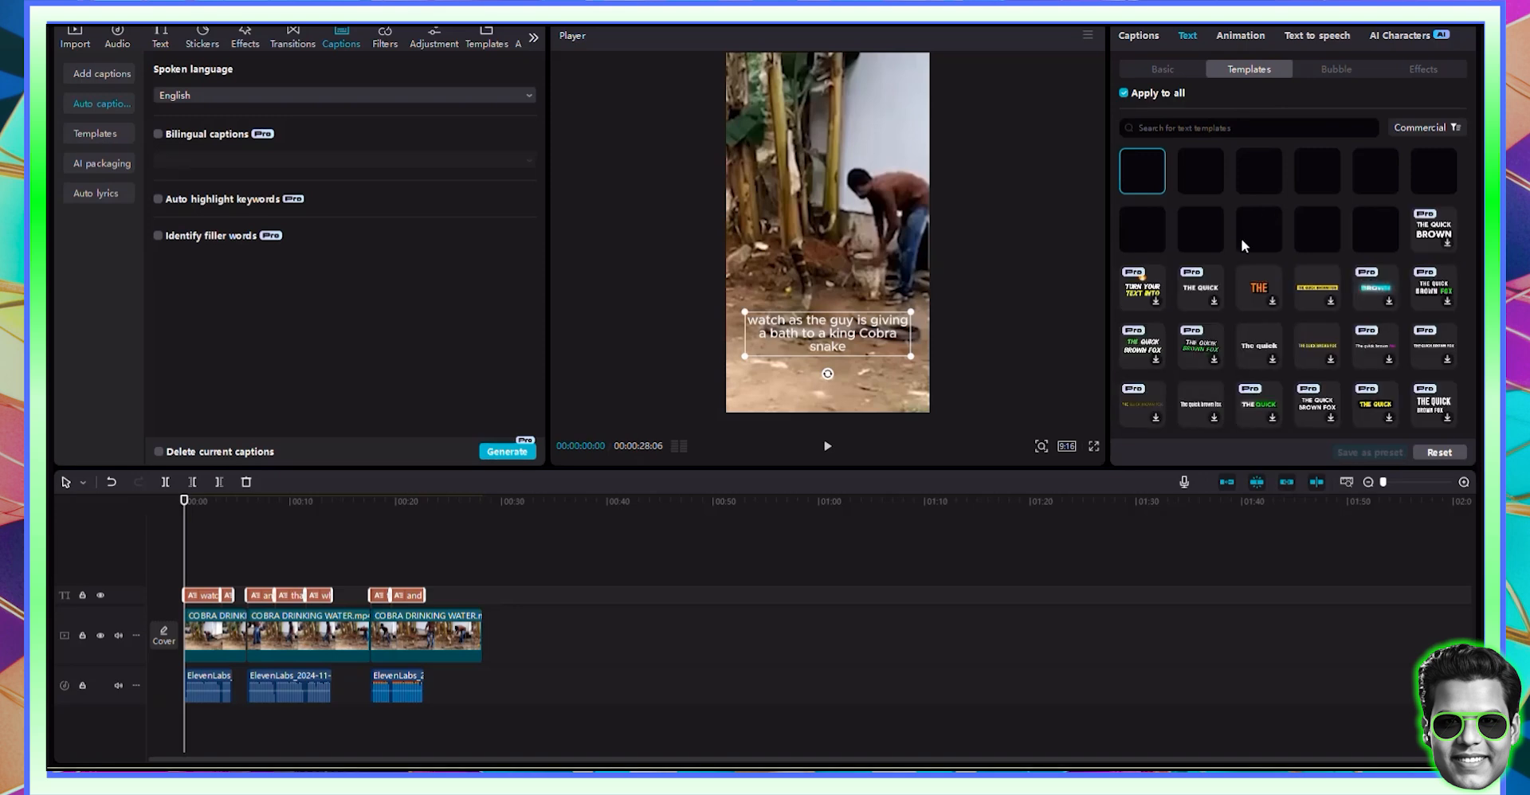
{"action": "scroll", "coordinate": [1246, 251], "scroll_direction": "down", "scroll_amount": 3}
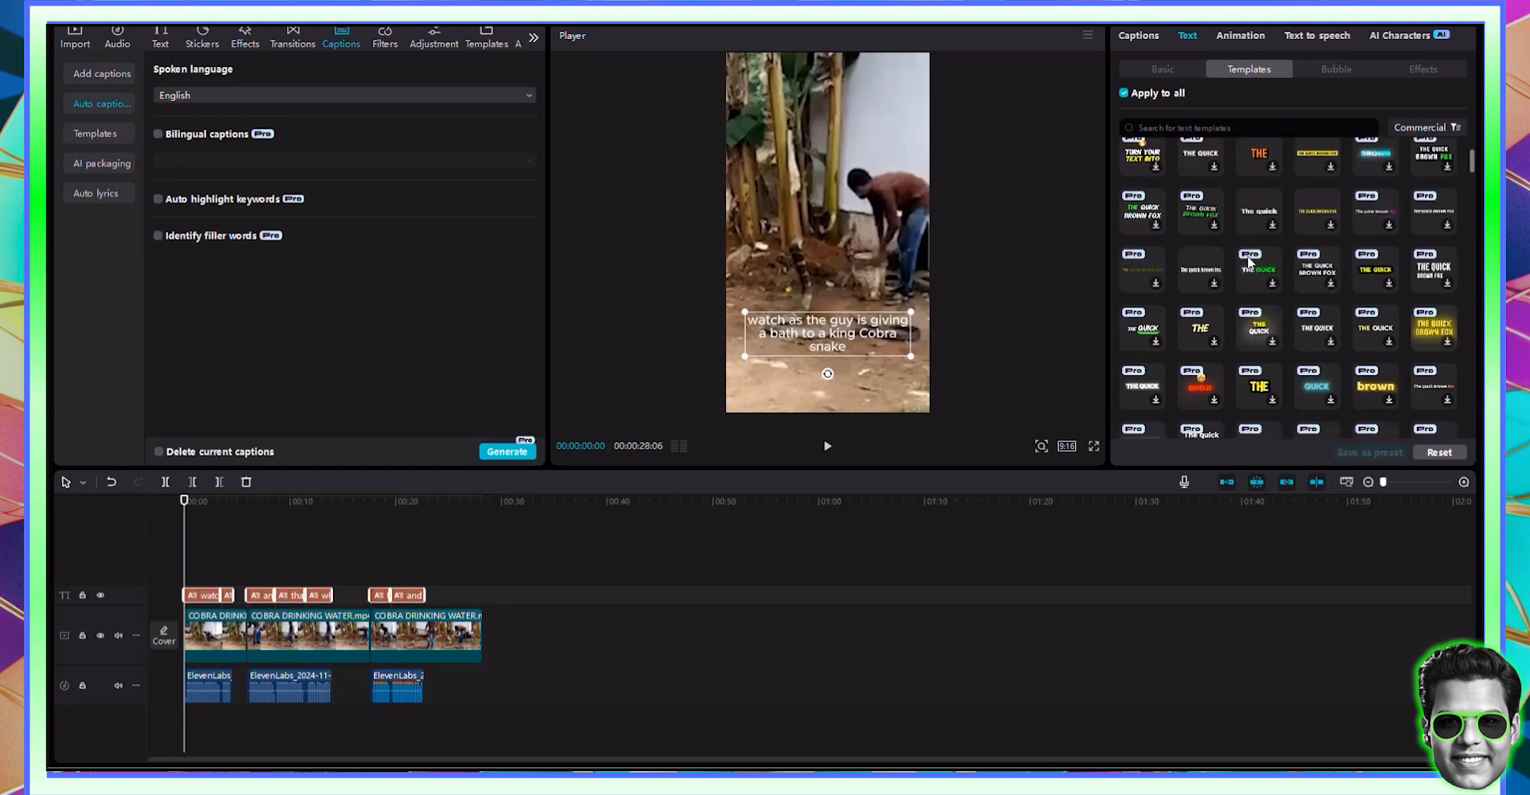
{"action": "left_click", "coordinate": [1210, 343]}
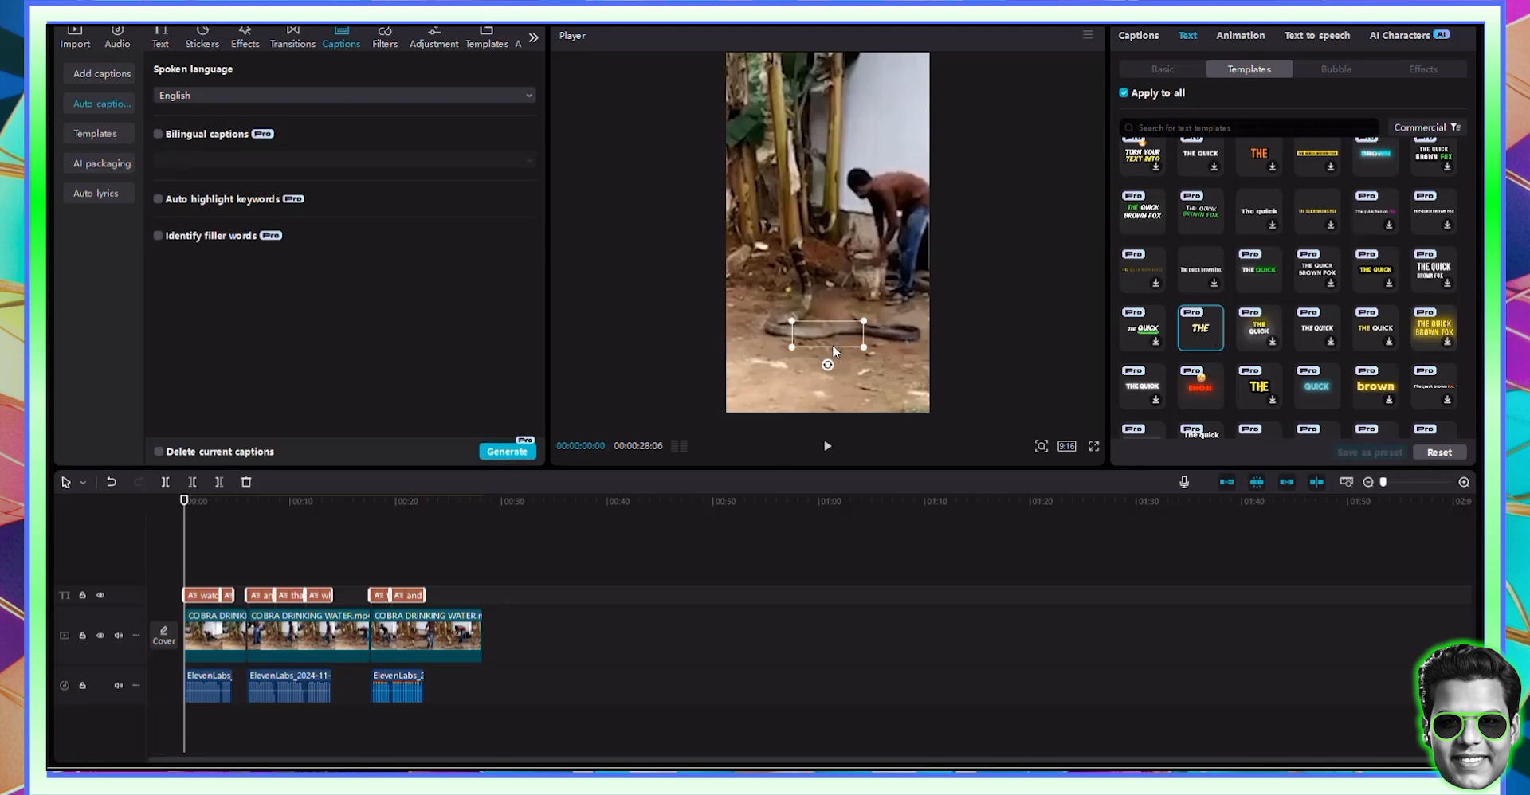
{"action": "left_click_drag", "start_coordinate": [866, 320], "coordinate": [887, 308]}
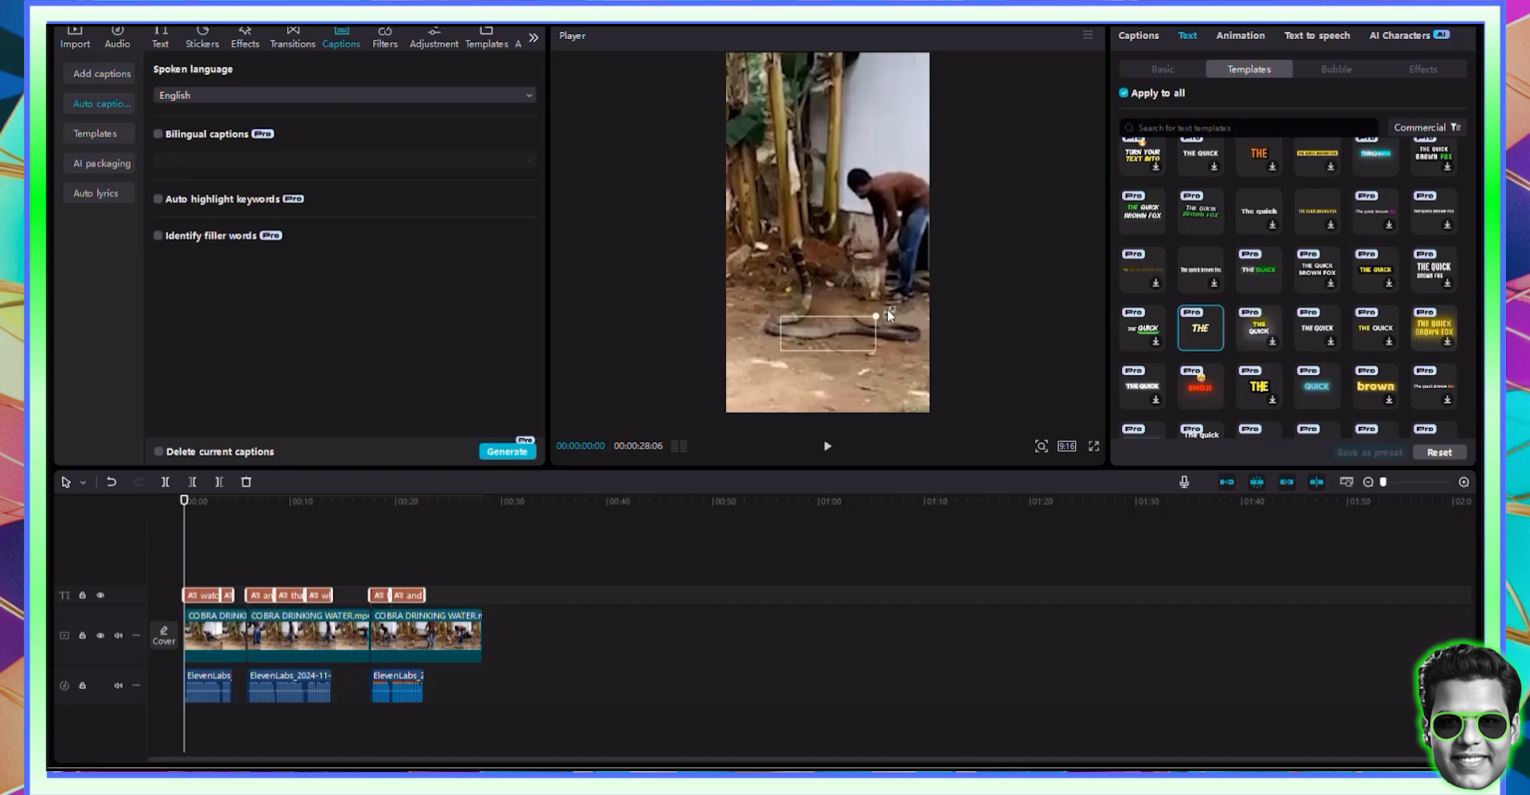
{"action": "left_click", "coordinate": [1145, 34]}
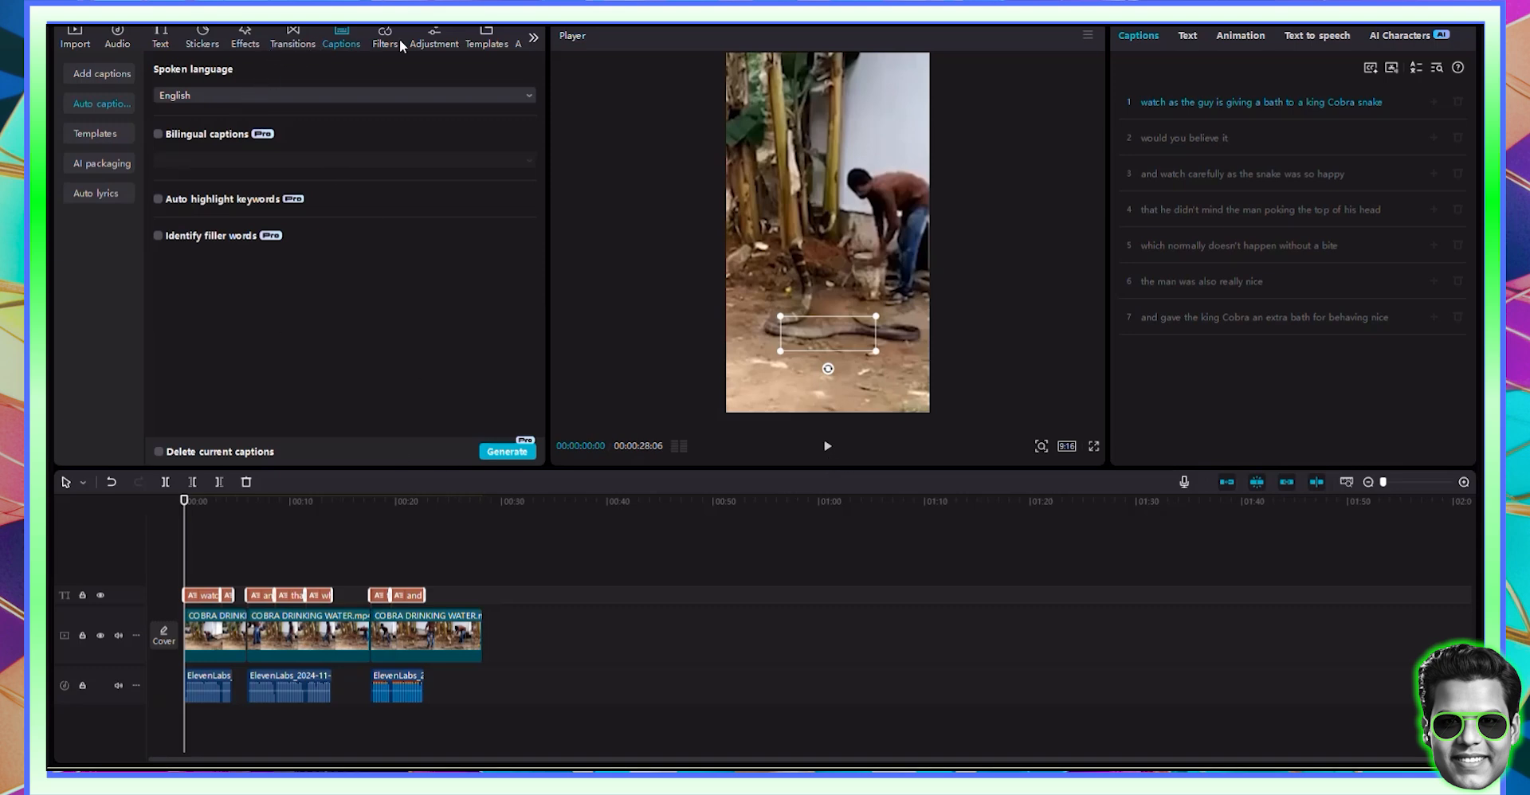
Add a custom adjustment layer above the captions and extend it to the end of the video
{"action": "left_click", "coordinate": [434, 40]}
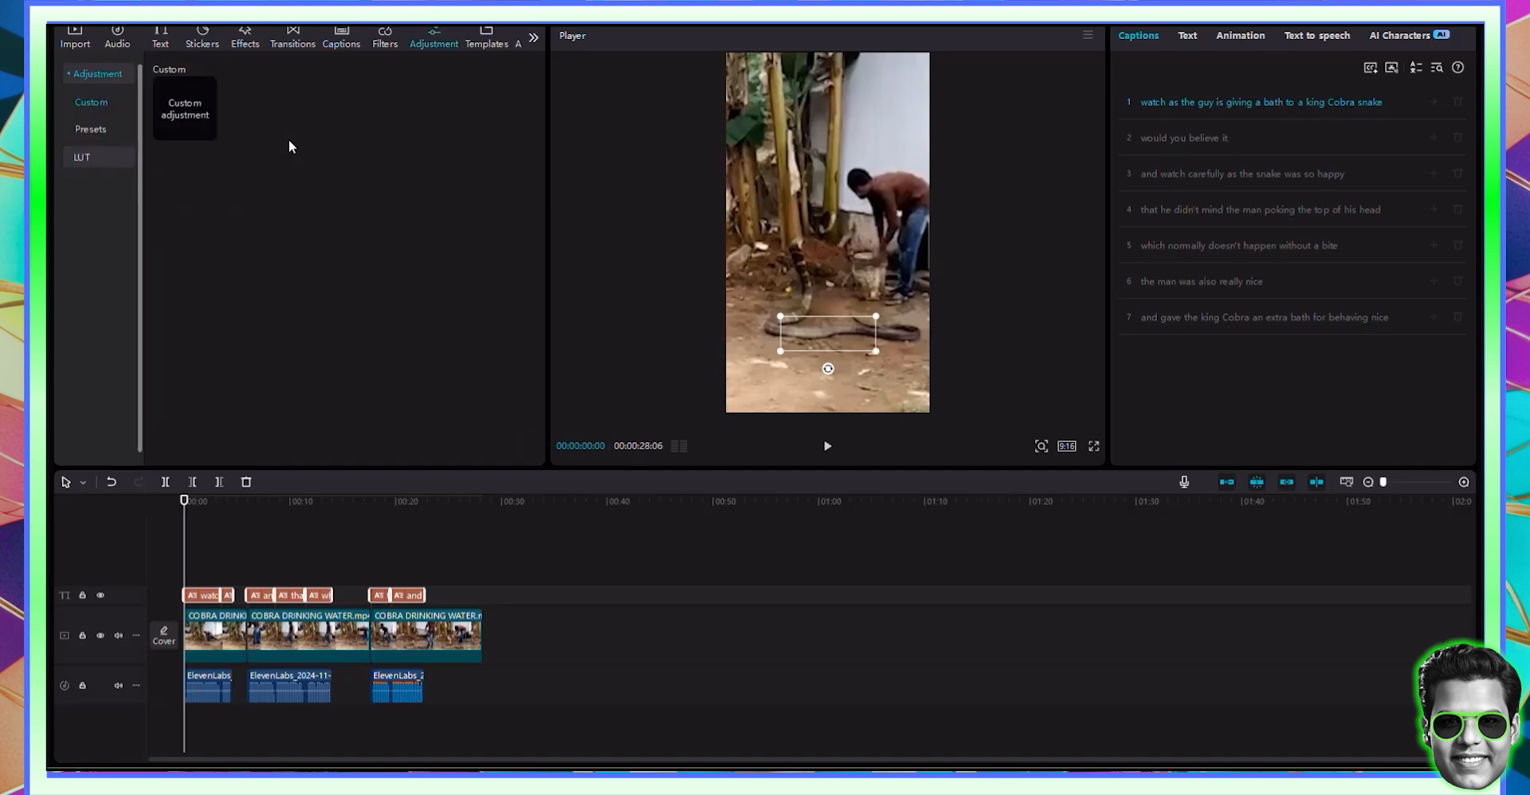
{"action": "left_click_drag", "start_coordinate": [185, 108], "coordinate": [213, 567]}
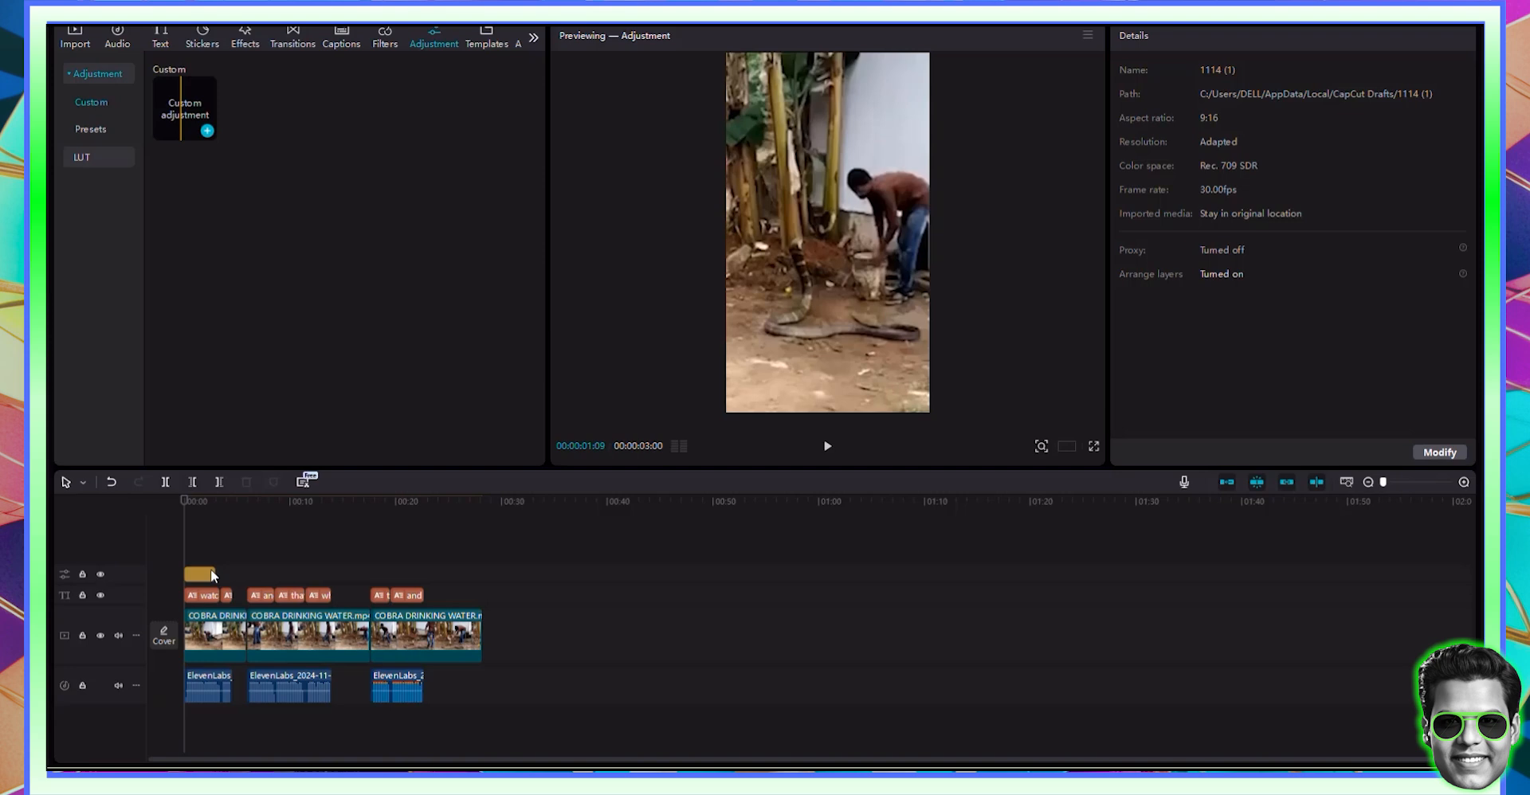
{"action": "left_click", "coordinate": [211, 575]}
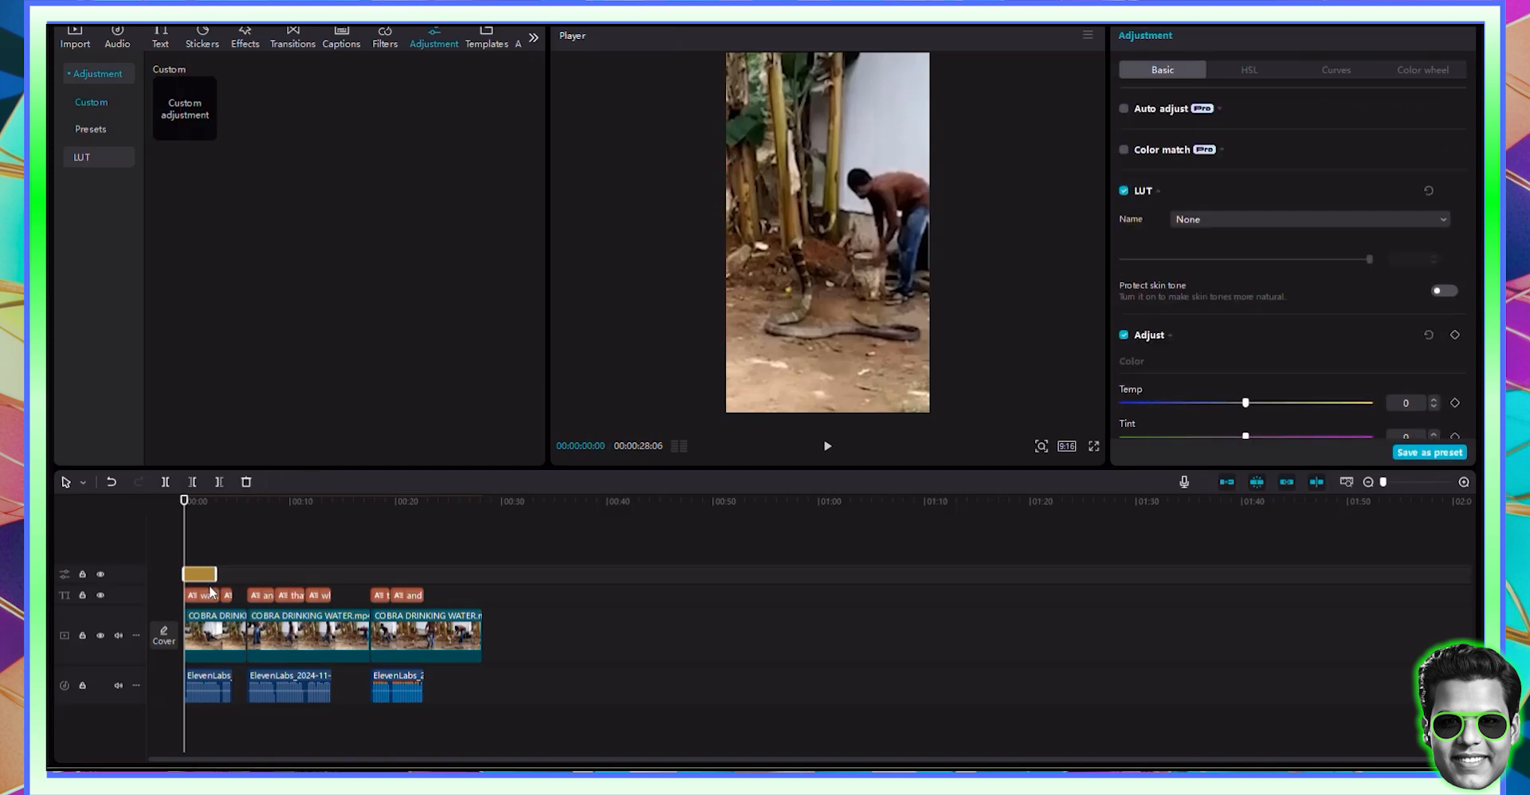
{"action": "left_click_drag", "start_coordinate": [215, 576], "coordinate": [476, 581]}
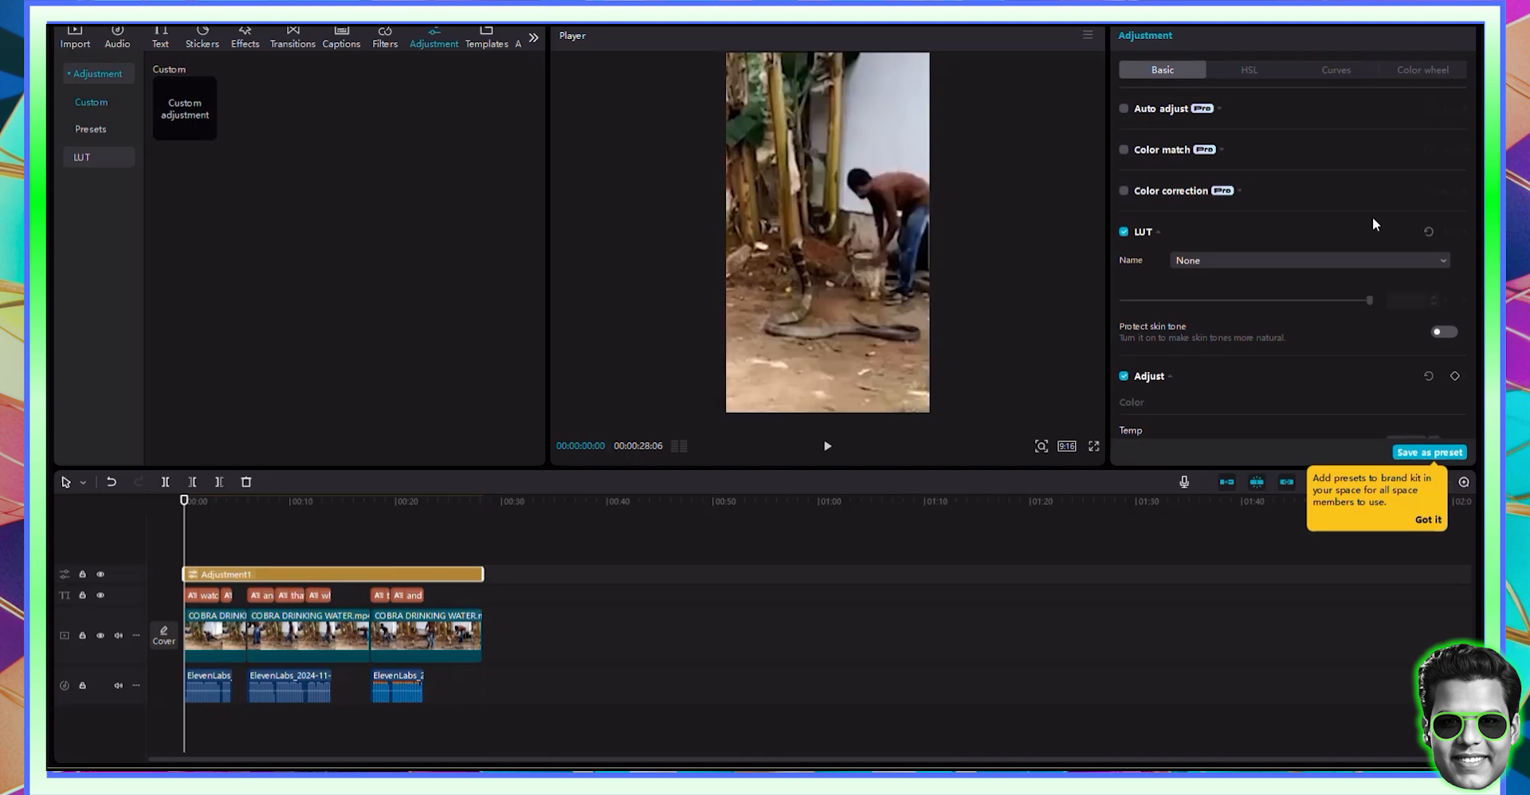
Set the adjustment layer's temp to 6, tint 4, saturation 3, exposure 6, contrast 6, highlight 6 and shadow -5
{"action": "scroll", "coordinate": [1275, 264], "scroll_direction": "down", "scroll_amount": 5}
{"action": "scroll", "coordinate": [1274, 265], "scroll_direction": "up", "scroll_amount": 3}
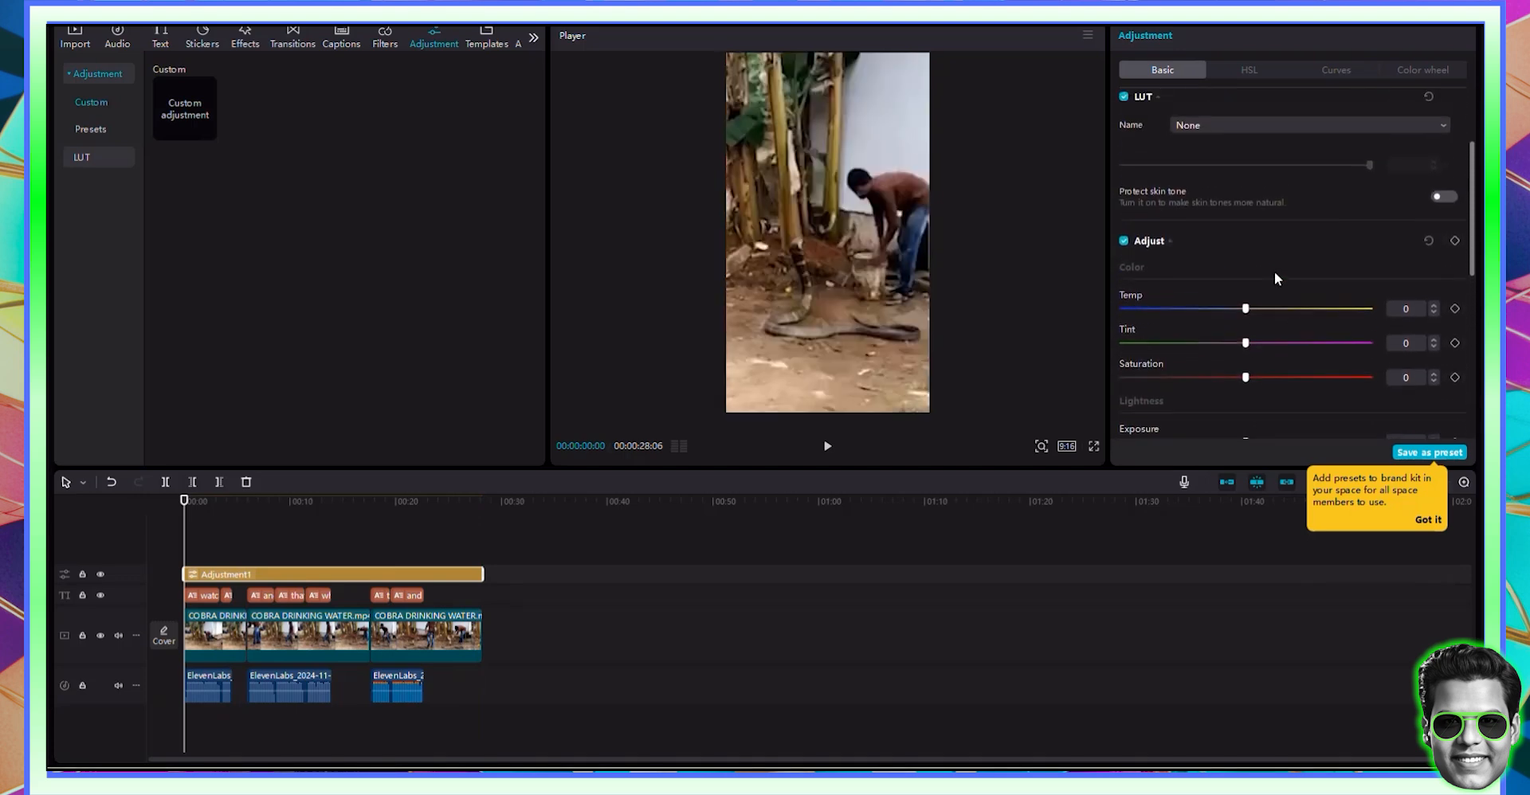
{"action": "scroll", "coordinate": [1303, 255], "scroll_direction": "up", "scroll_amount": 2}
{"action": "scroll", "coordinate": [1302, 255], "scroll_direction": "down", "scroll_amount": 5}
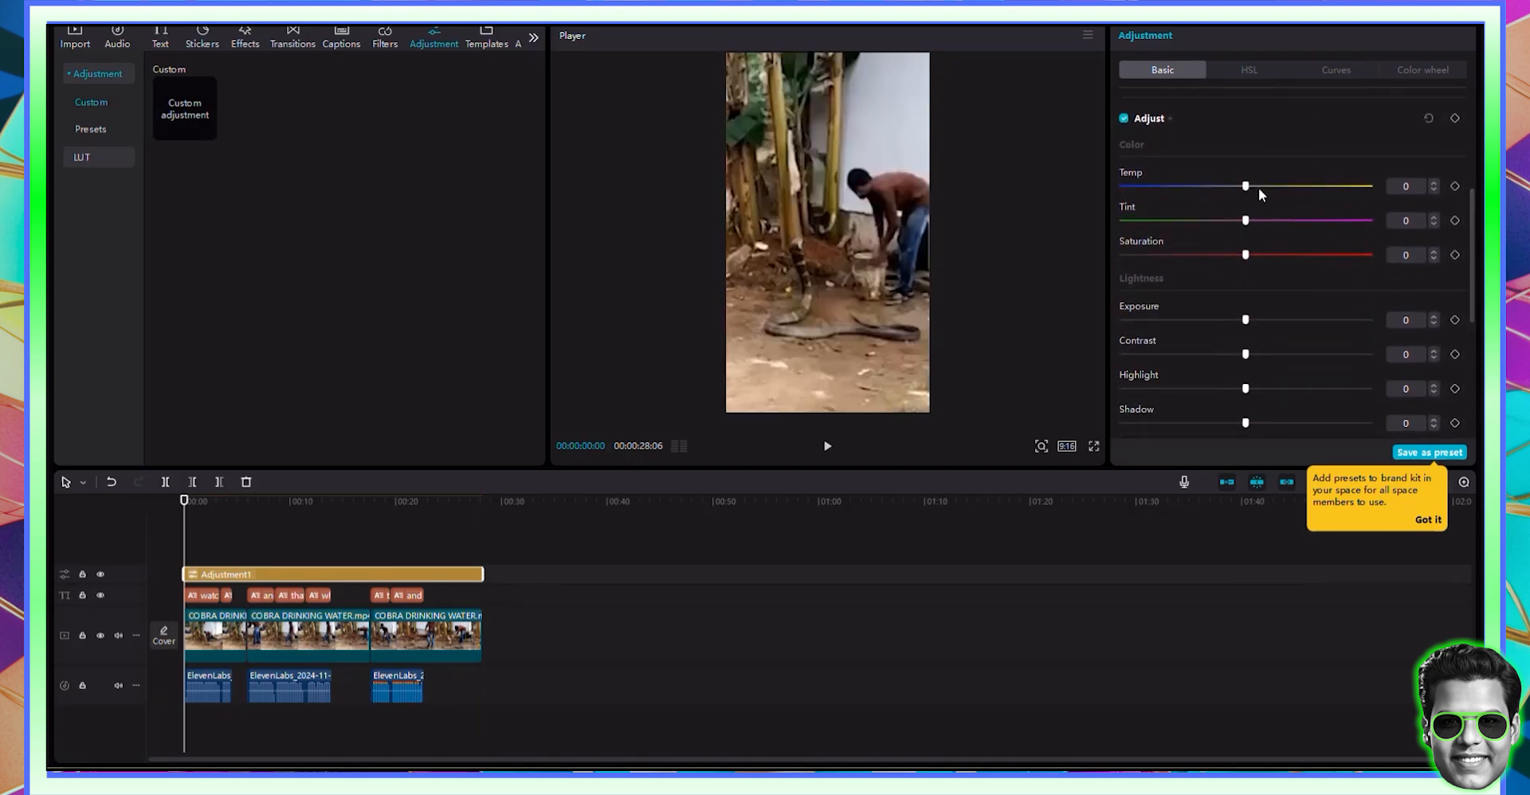
{"action": "left_click", "coordinate": [1259, 187]}
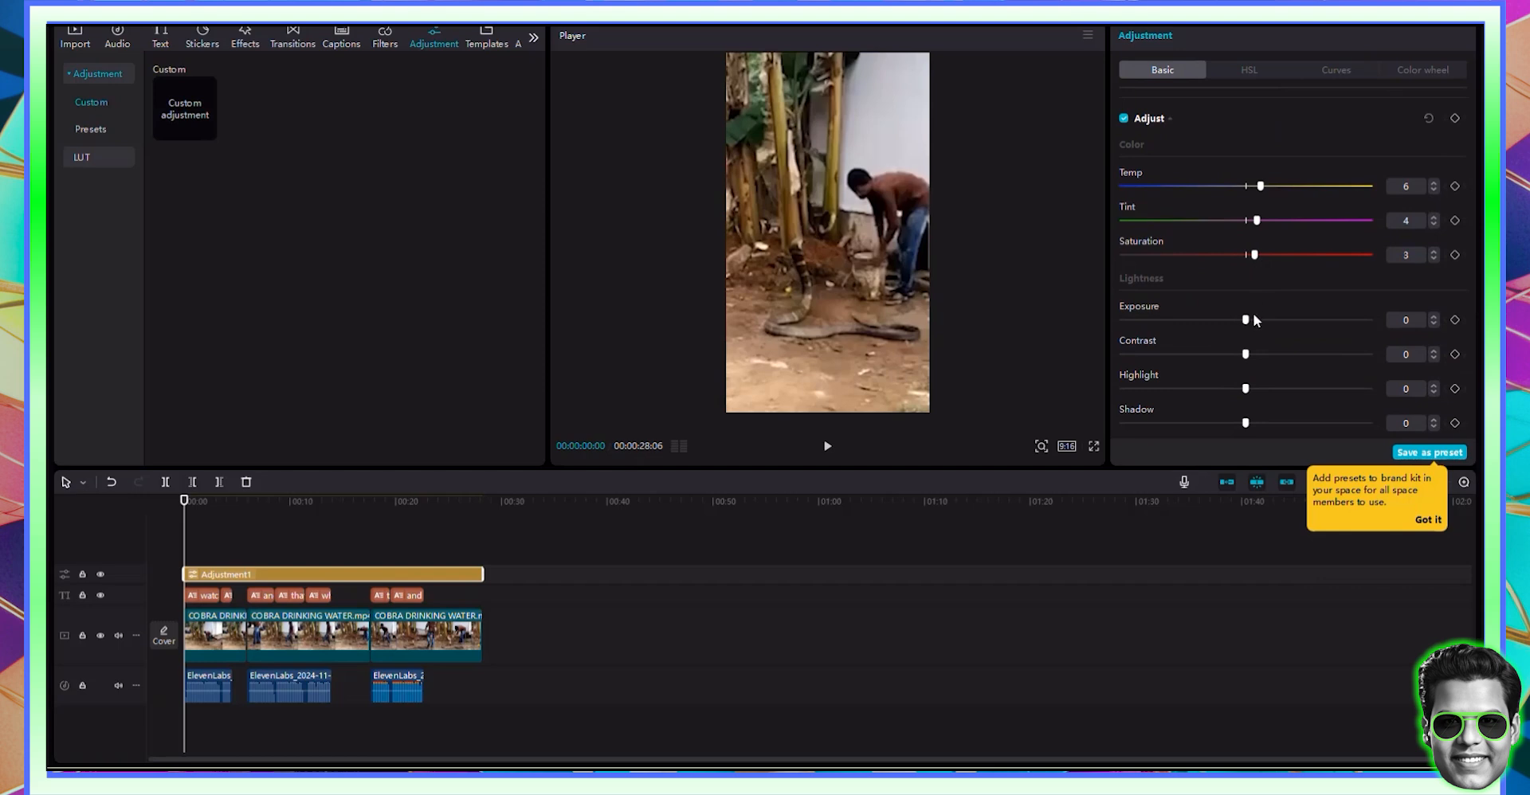
{"action": "left_click", "coordinate": [1260, 354]}
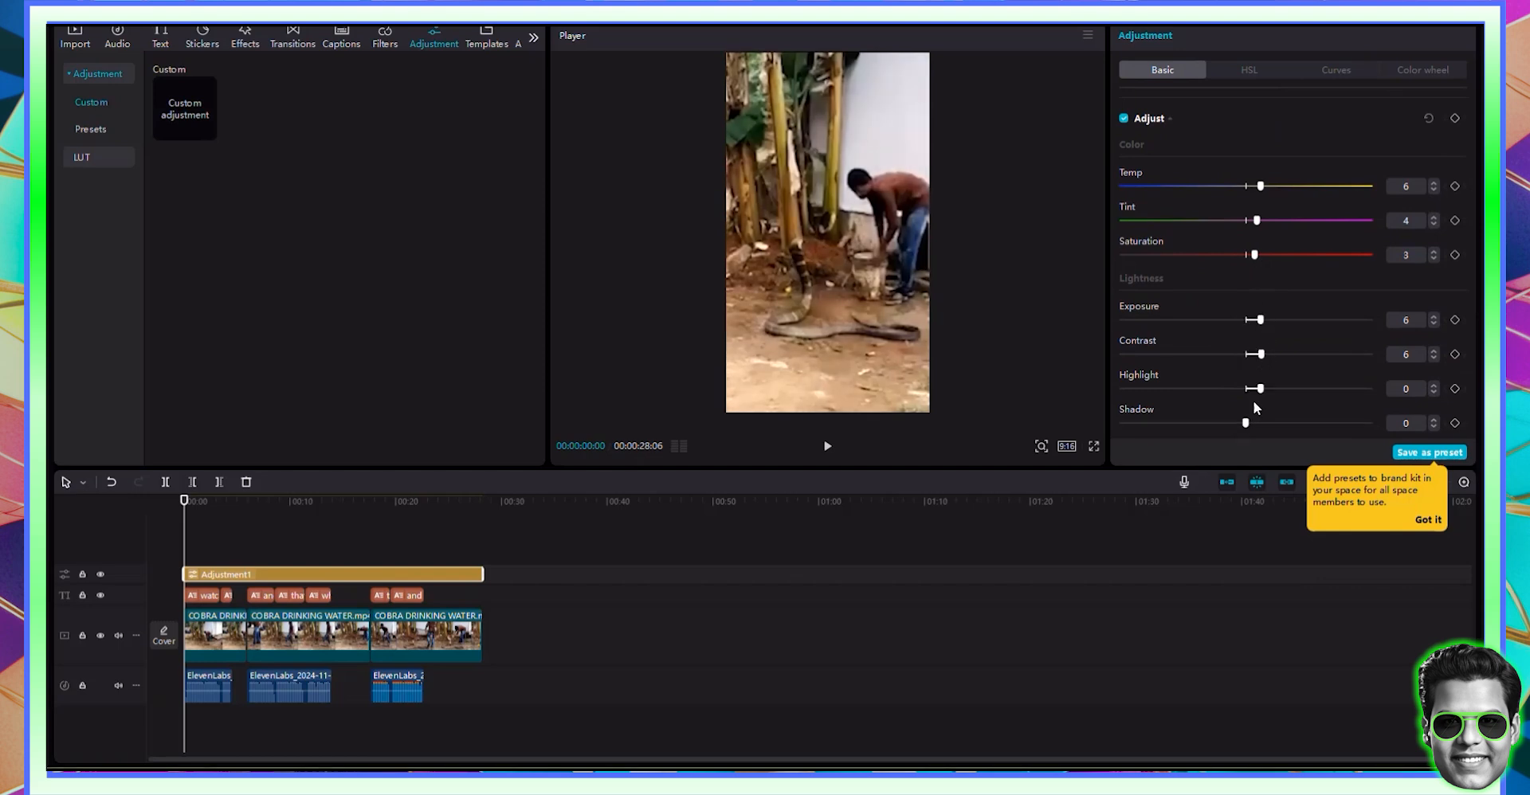
{"action": "left_click", "coordinate": [1233, 423]}
Set the adjustment layer's whites to 5, blacks -3, brilliance 9, sharpen 32 and clarity 28
{"action": "scroll", "coordinate": [1246, 389], "scroll_direction": "down", "scroll_amount": 3}
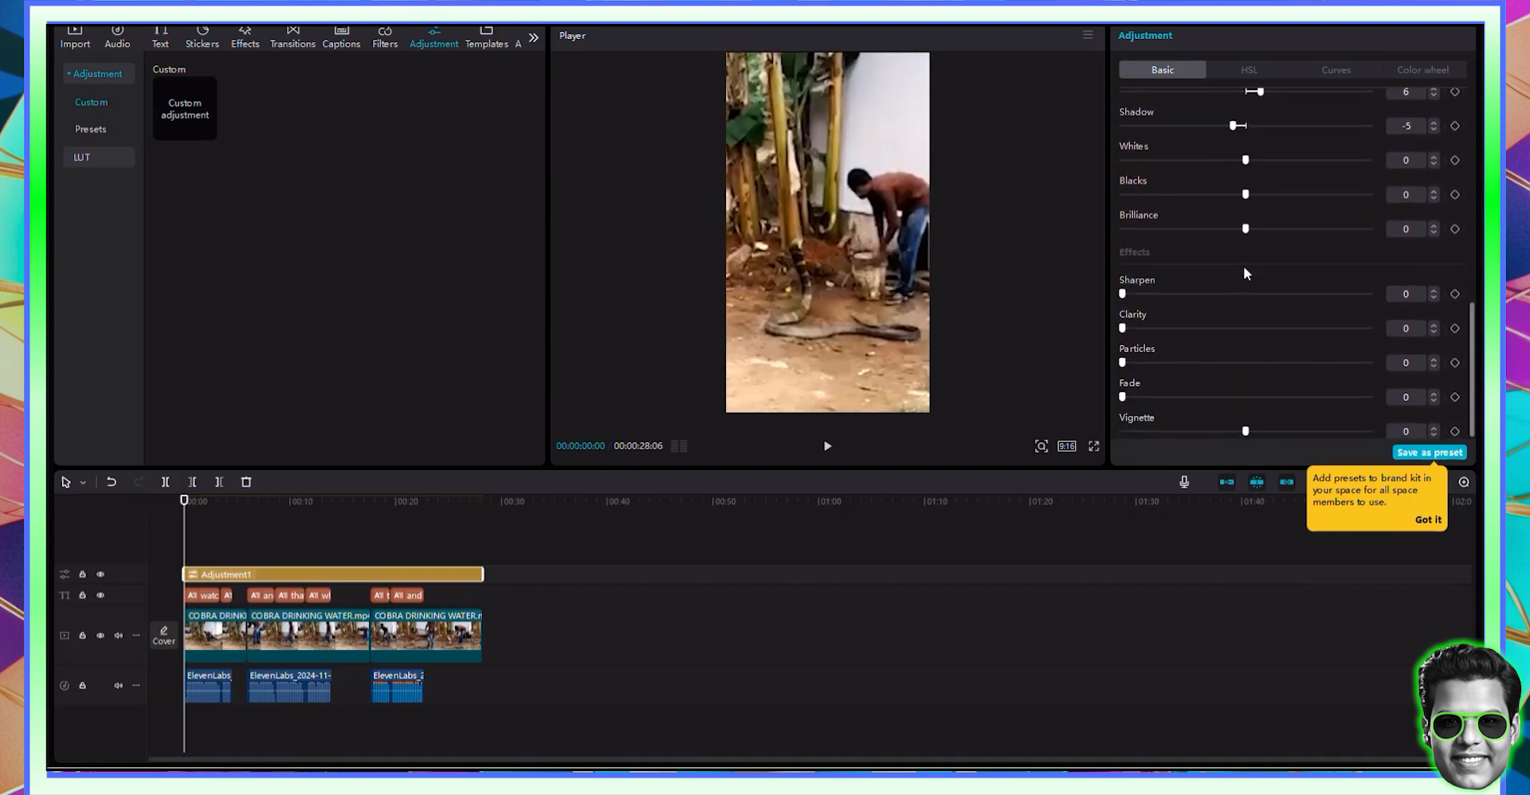
{"action": "scroll", "coordinate": [1247, 272], "scroll_direction": "up", "scroll_amount": 1}
{"action": "left_click", "coordinate": [1229, 213]}
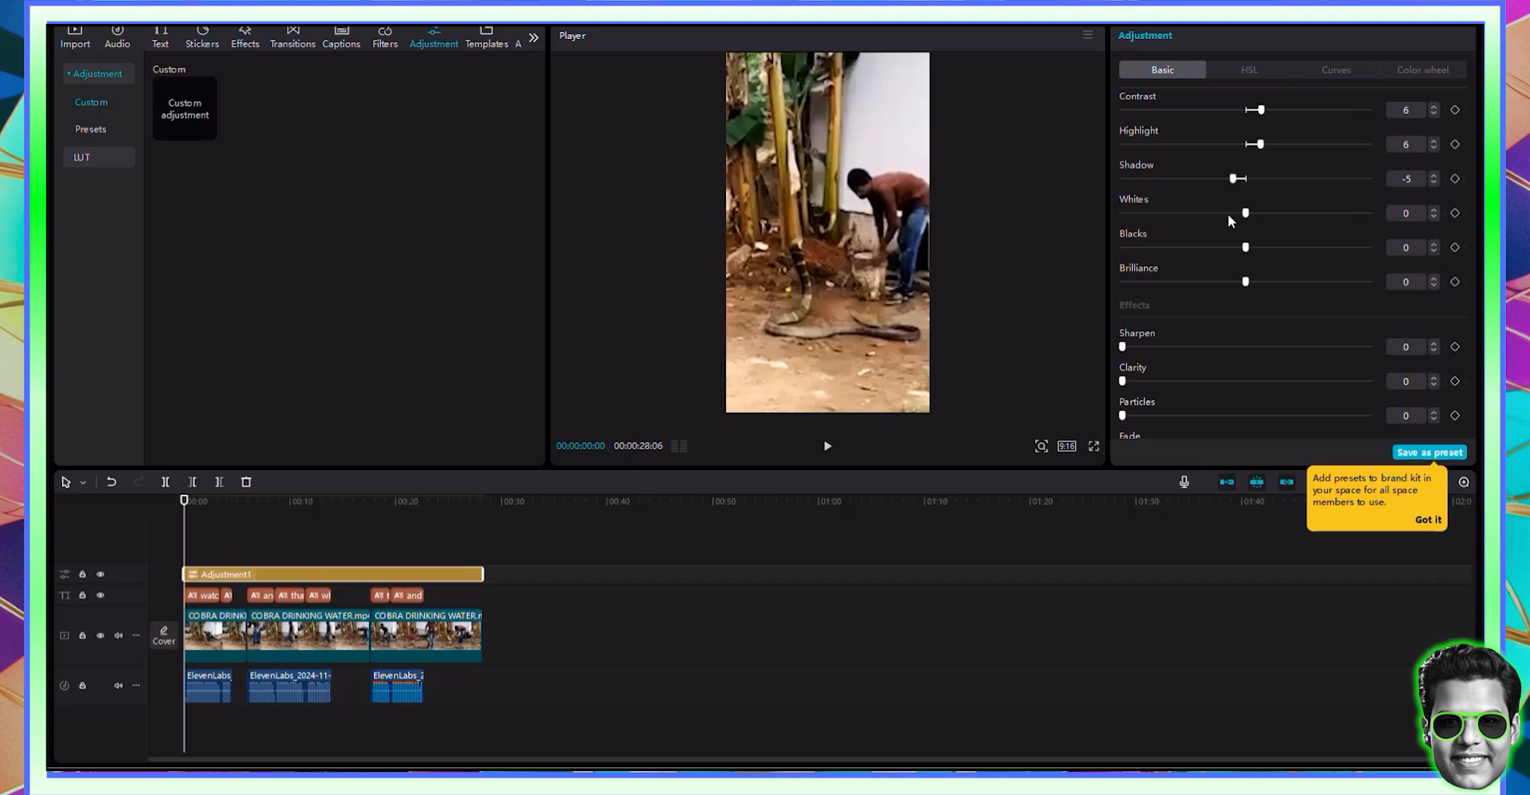
{"action": "left_click", "coordinate": [1264, 251]}
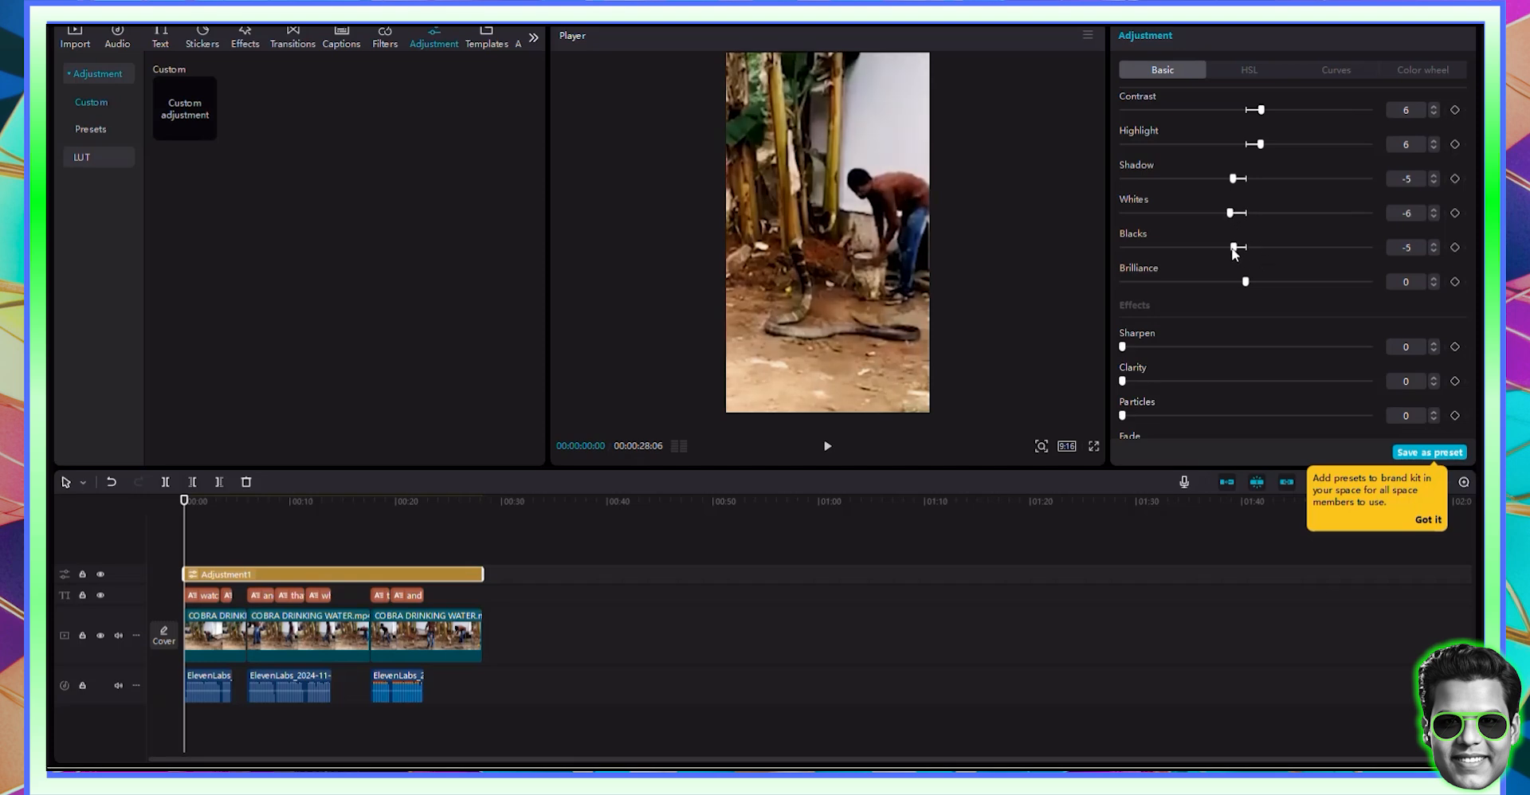
{"action": "left_click", "coordinate": [1258, 213]}
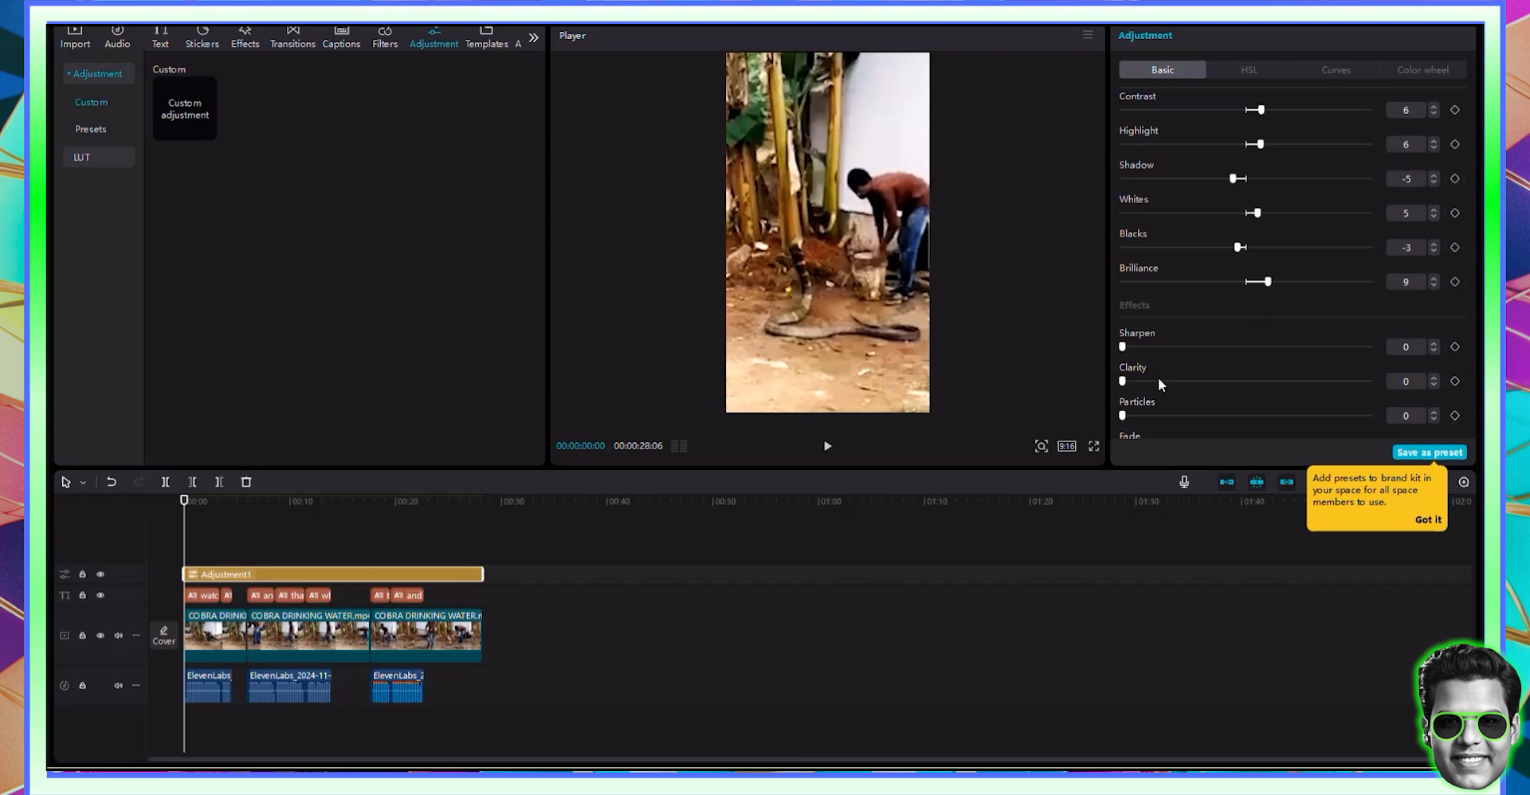
{"action": "left_click", "coordinate": [1201, 346]}
{"action": "left_click", "coordinate": [1190, 381]}
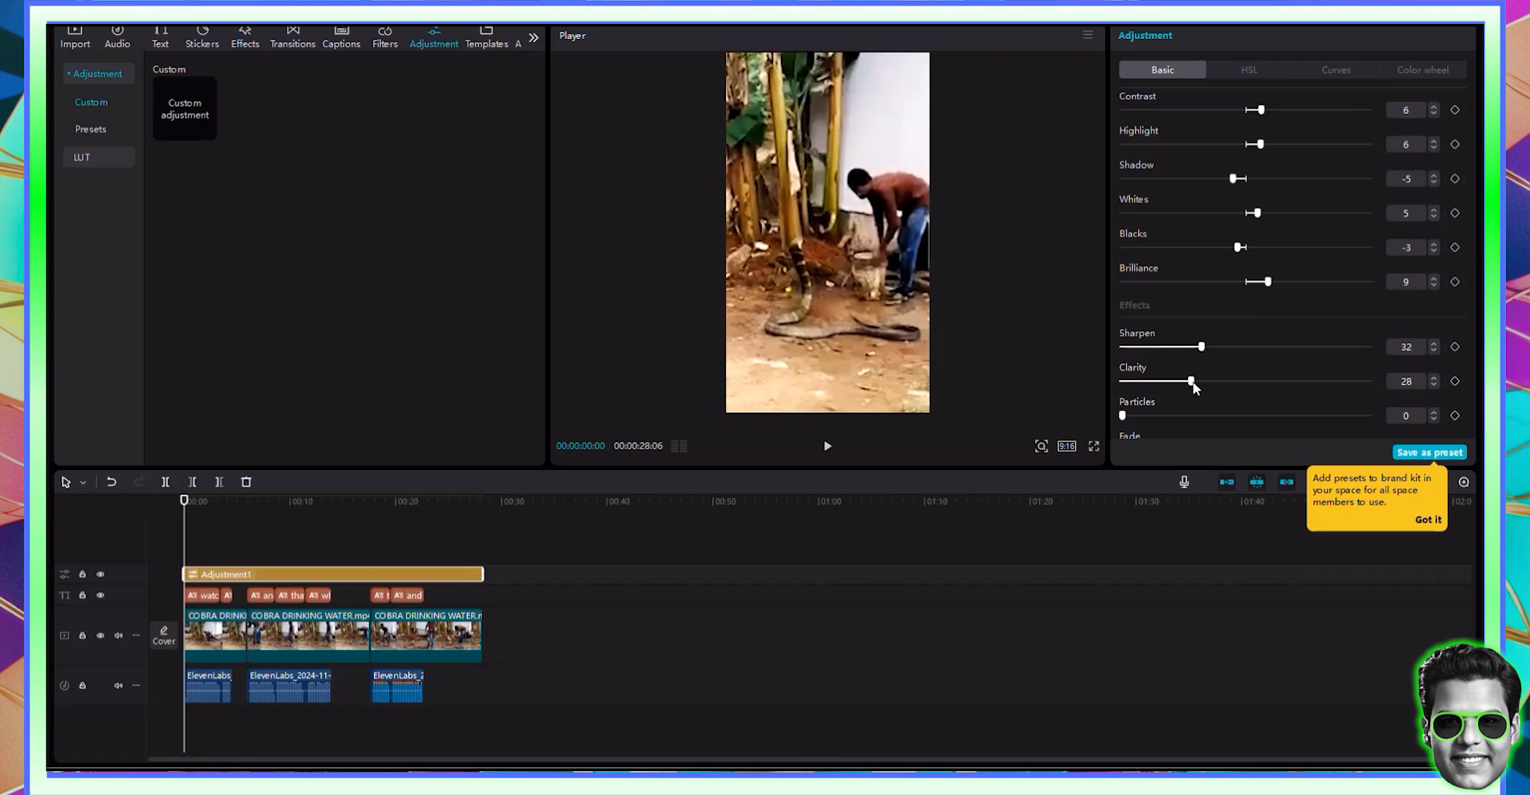
{"action": "scroll", "coordinate": [1206, 384], "scroll_direction": "down", "scroll_amount": 1}
{"action": "scroll", "coordinate": [1207, 378], "scroll_direction": "down", "scroll_amount": 1}
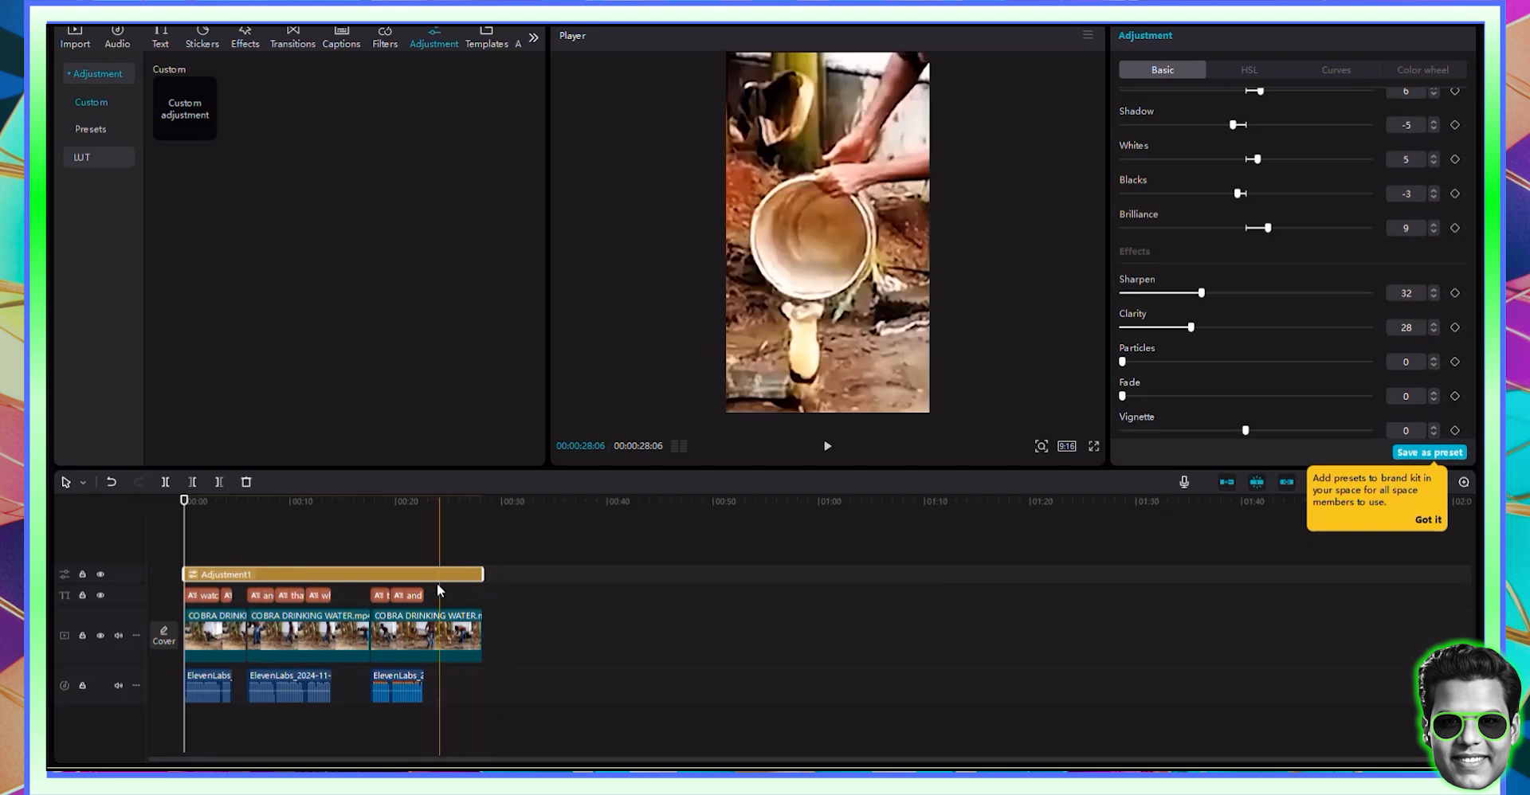
Move the captions up to the vertical center of the frame and open the export settings
{"action": "left_click", "coordinate": [267, 595]}
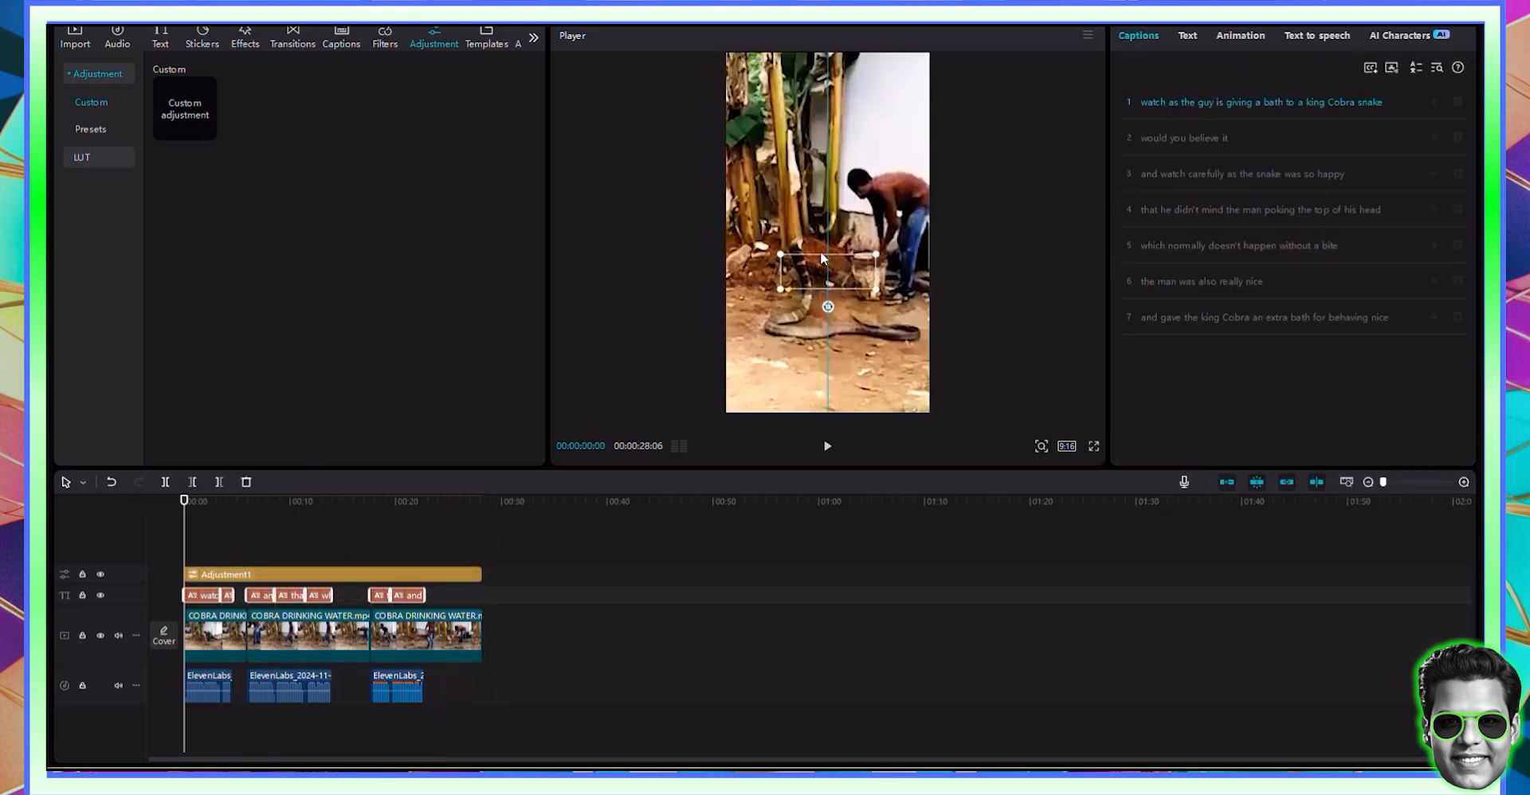
{"action": "left_click_drag", "start_coordinate": [827, 288], "coordinate": [825, 244]}
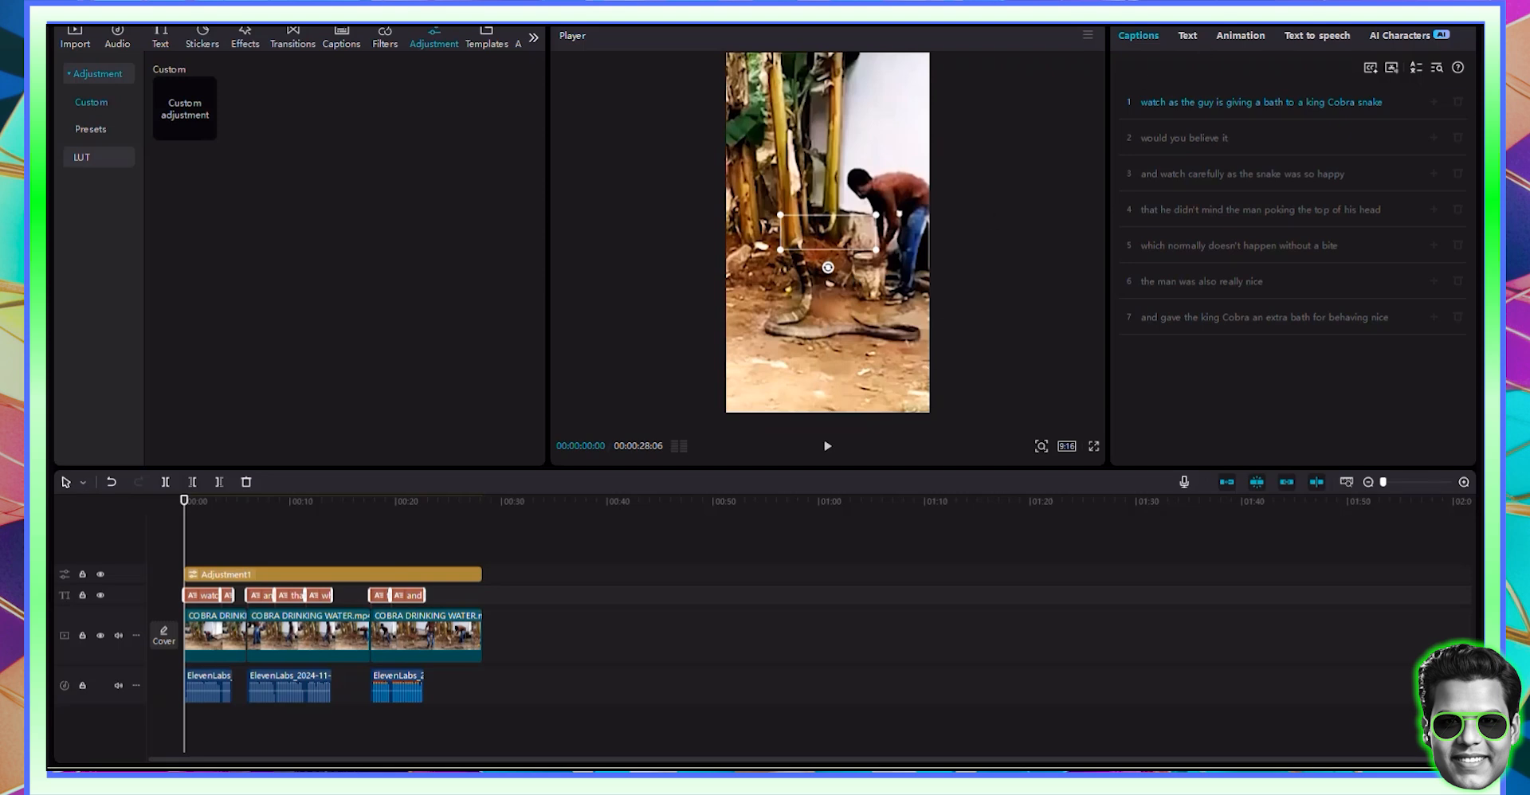
{"action": "key", "text": "ctrl+e"}
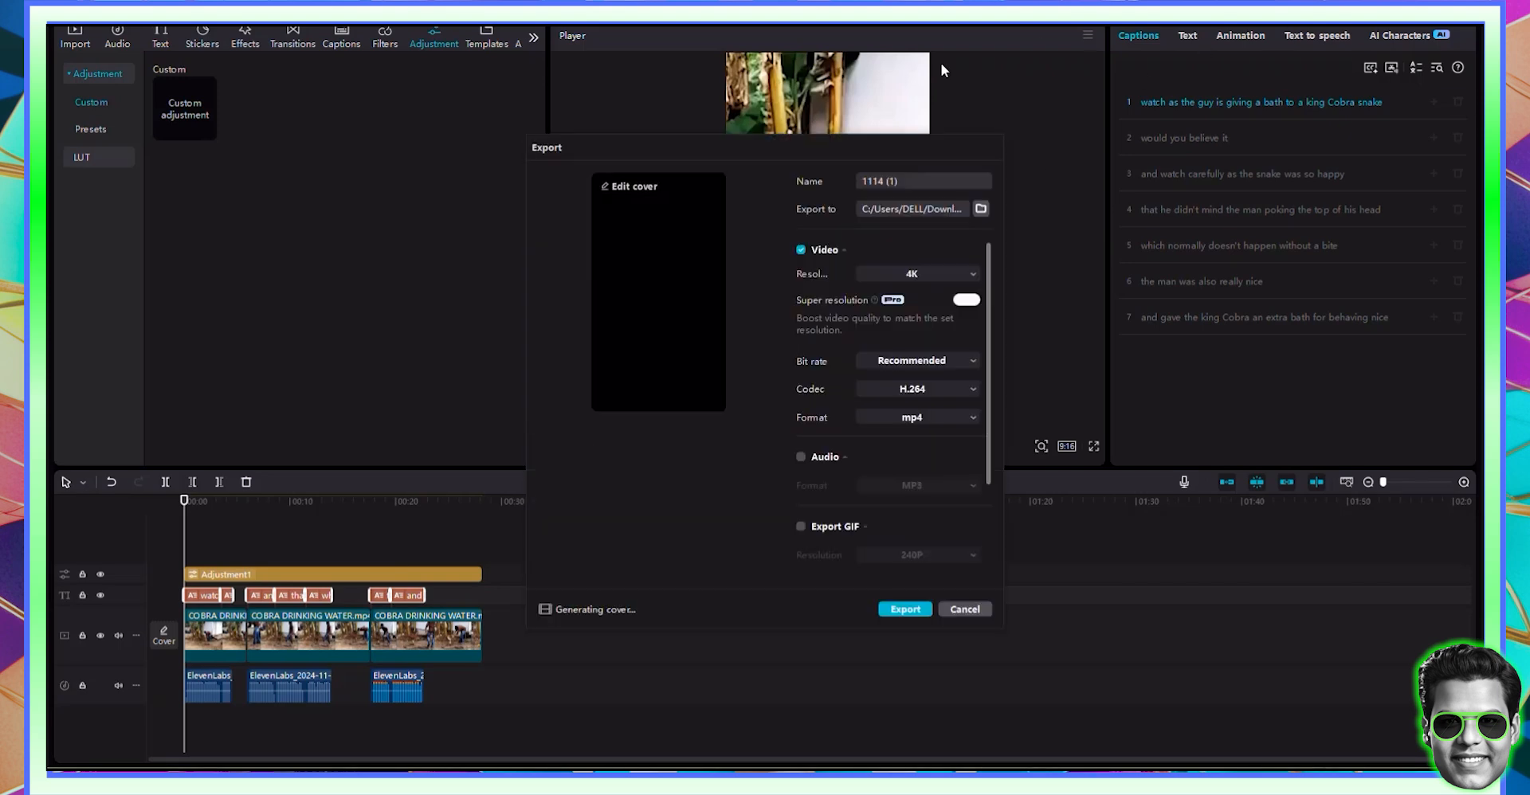